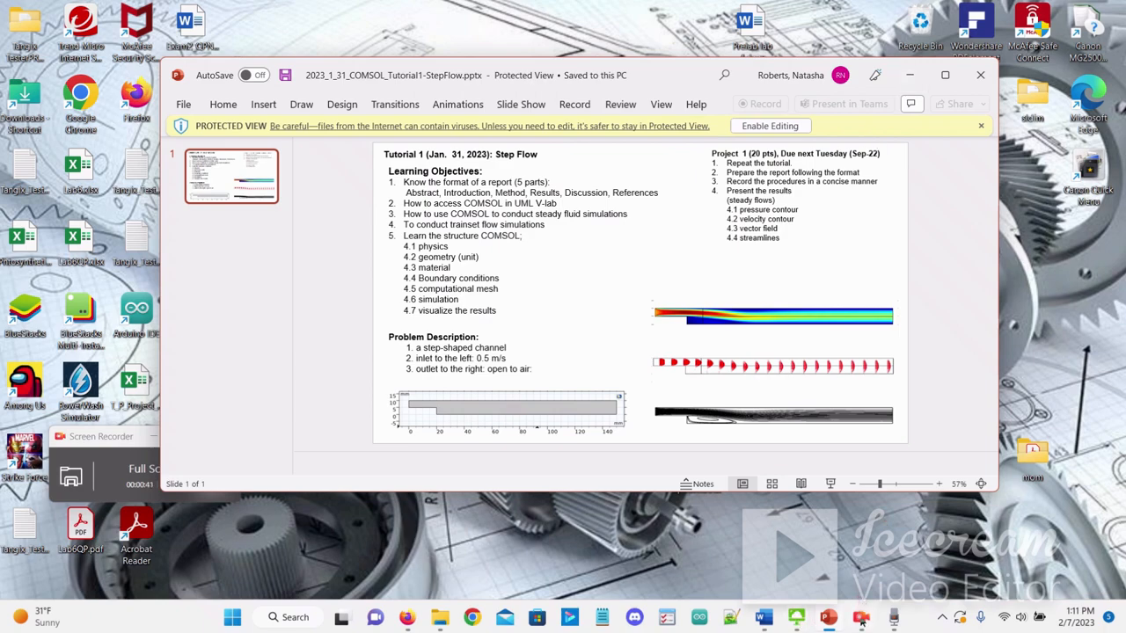
- Read through the homework document's tutorial steps and its pressure, streamline, vector and velocity result plots
click(765, 618)
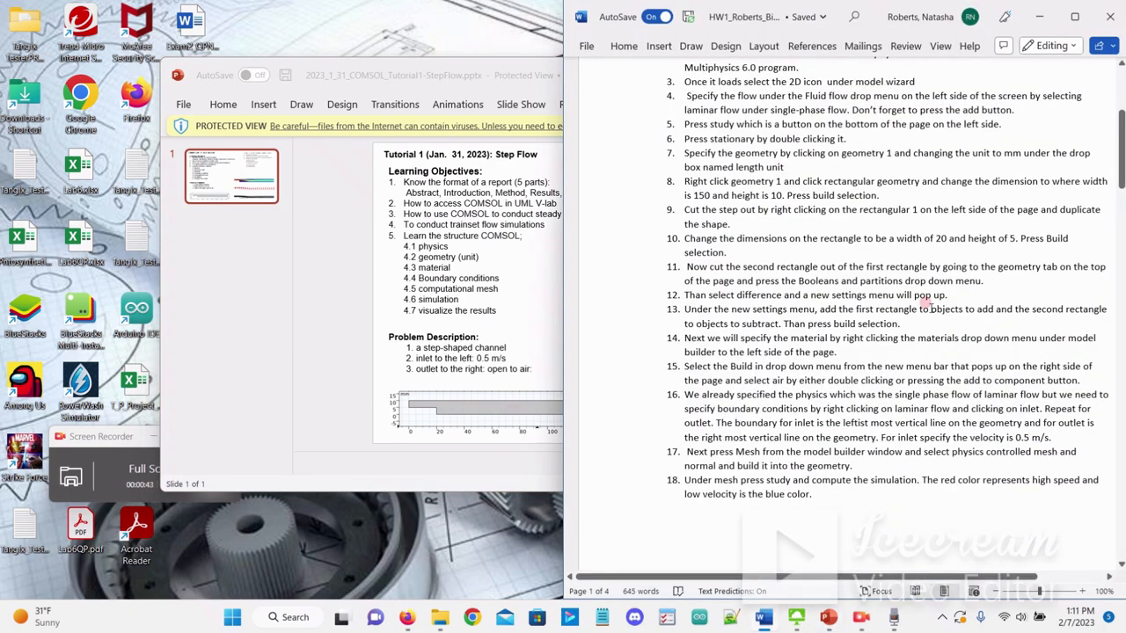
scroll(810, 283, up, 5)
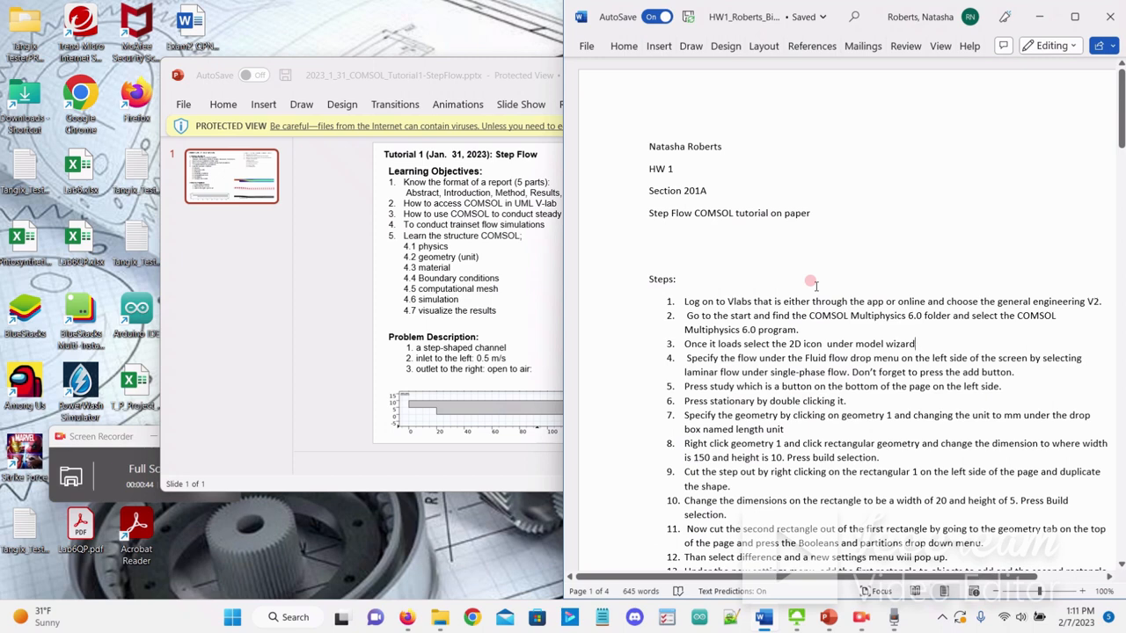
scroll(723, 263, down, 2)
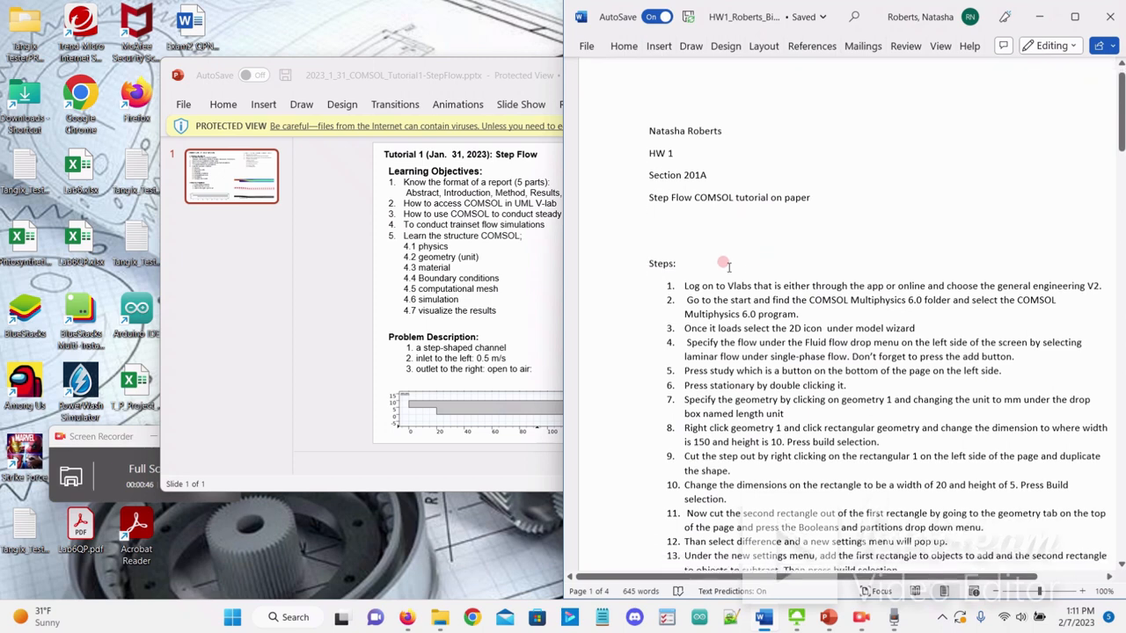
scroll(798, 361, down, 3)
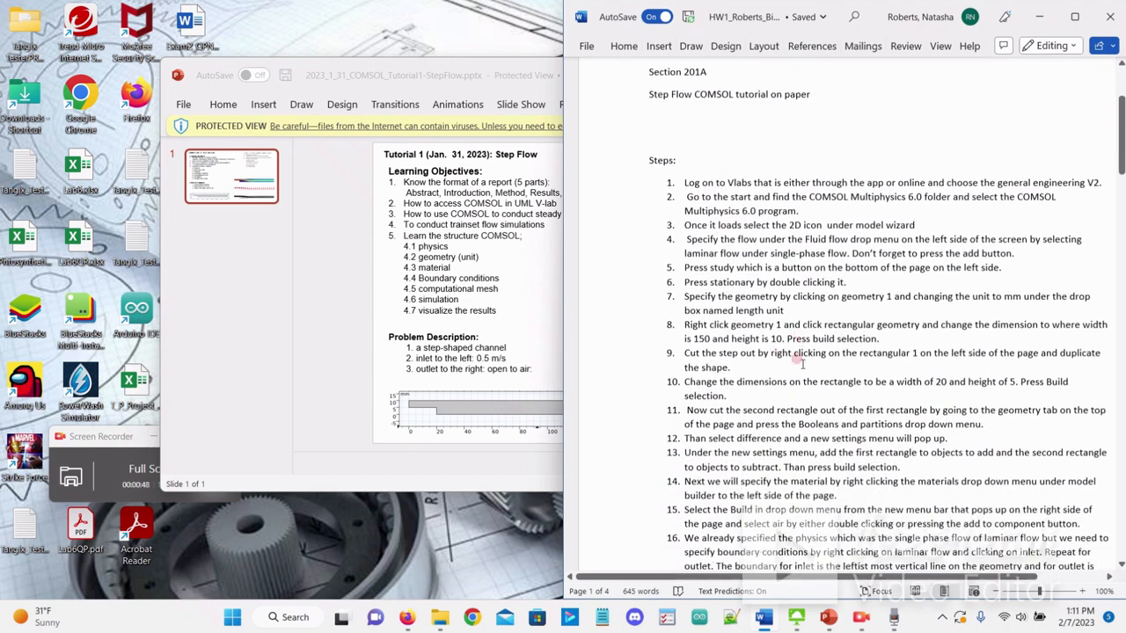
scroll(799, 360, down, 3)
scroll(797, 359, up, 6)
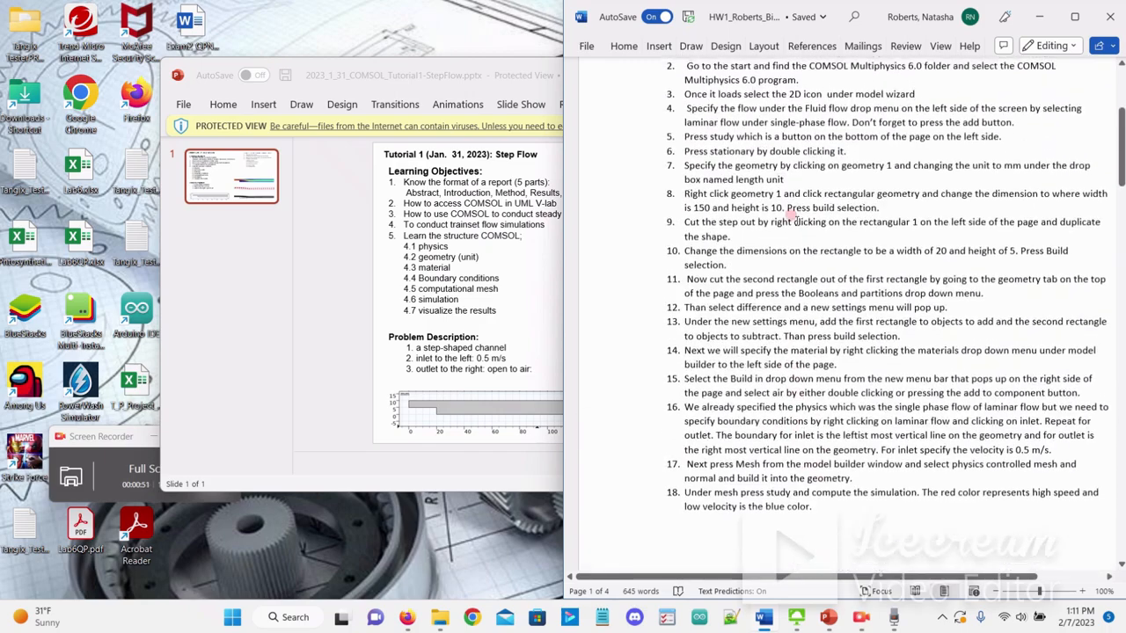
scroll(744, 246, down, 10)
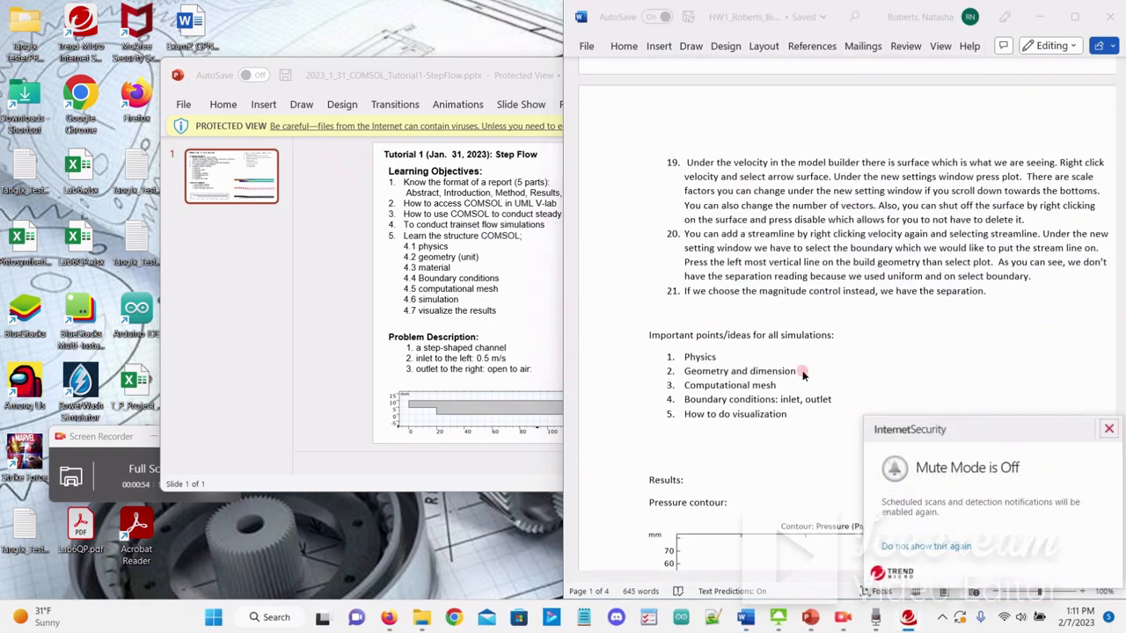
click(1108, 428)
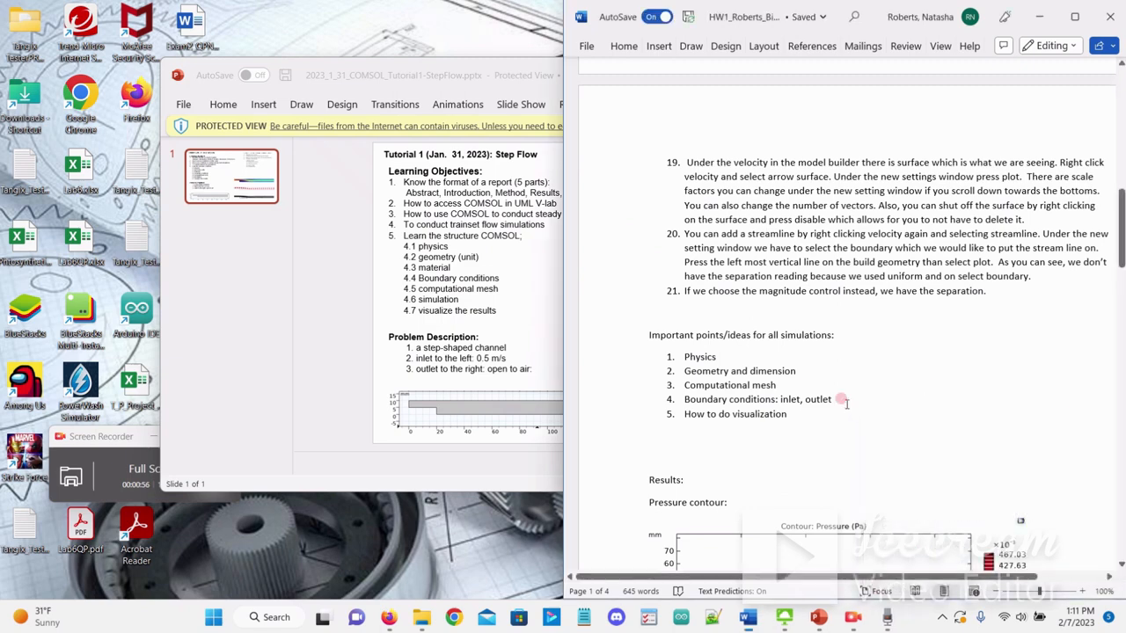
scroll(845, 403, down, 1)
scroll(840, 325, down, 3)
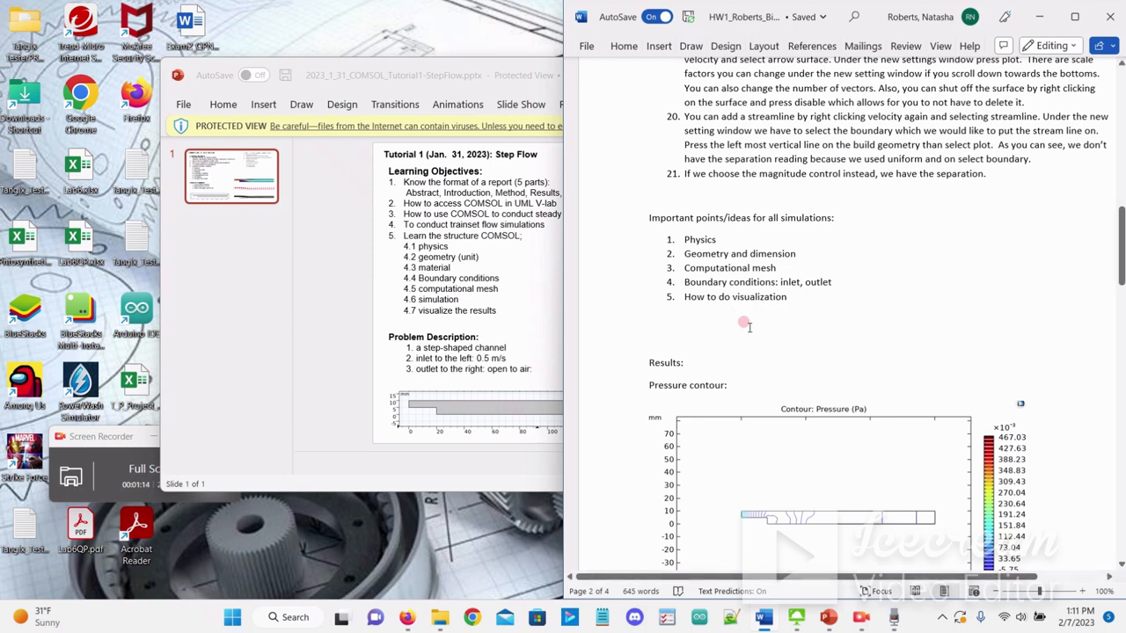
scroll(743, 318, down, 3)
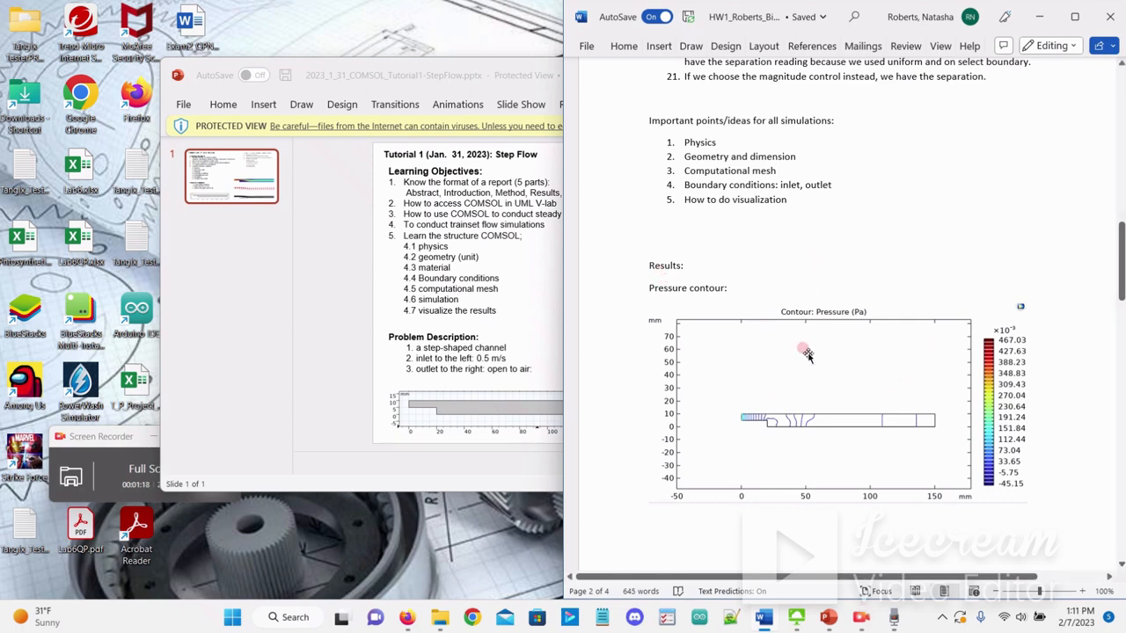
scroll(843, 282, down, 2)
scroll(842, 280, down, 12)
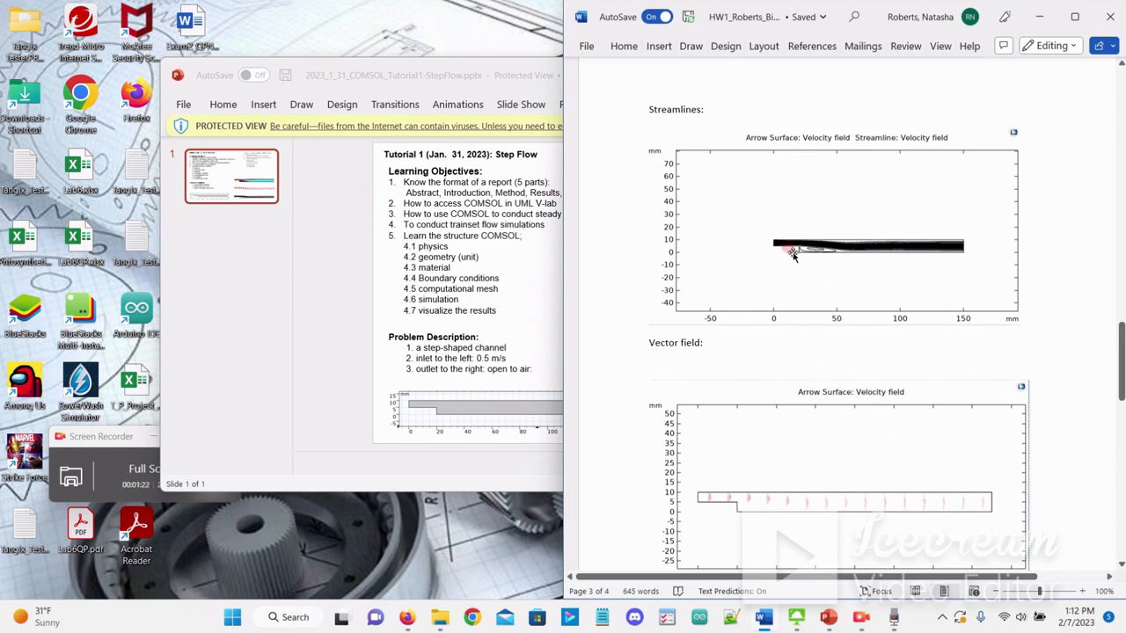
scroll(786, 251, down, 4)
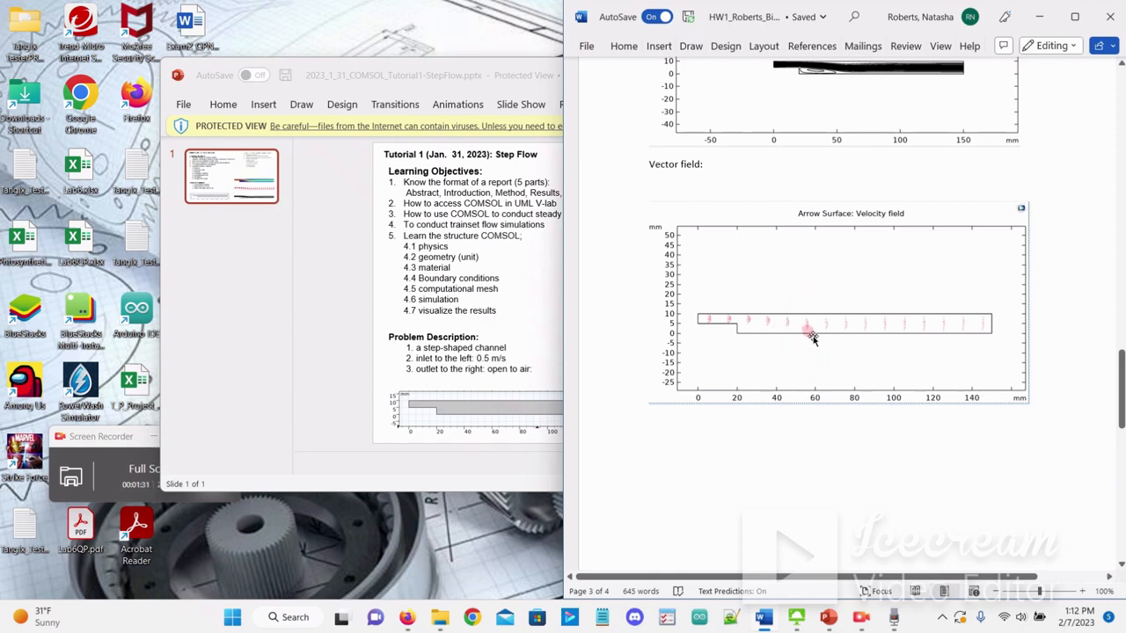
scroll(781, 344, down, 3)
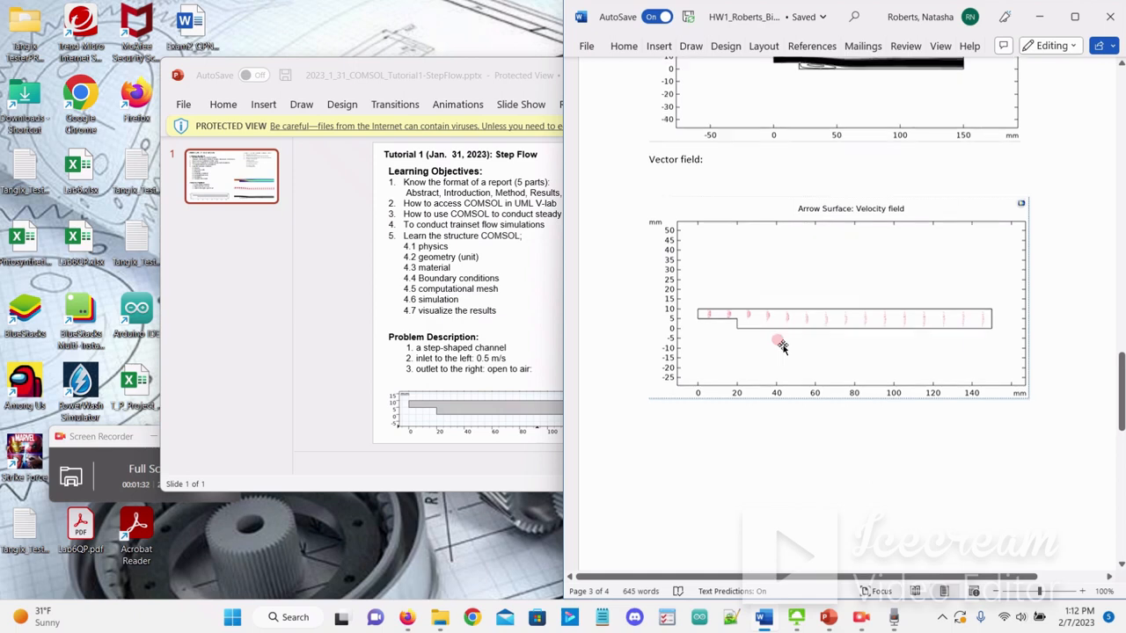
scroll(781, 342, down, 8)
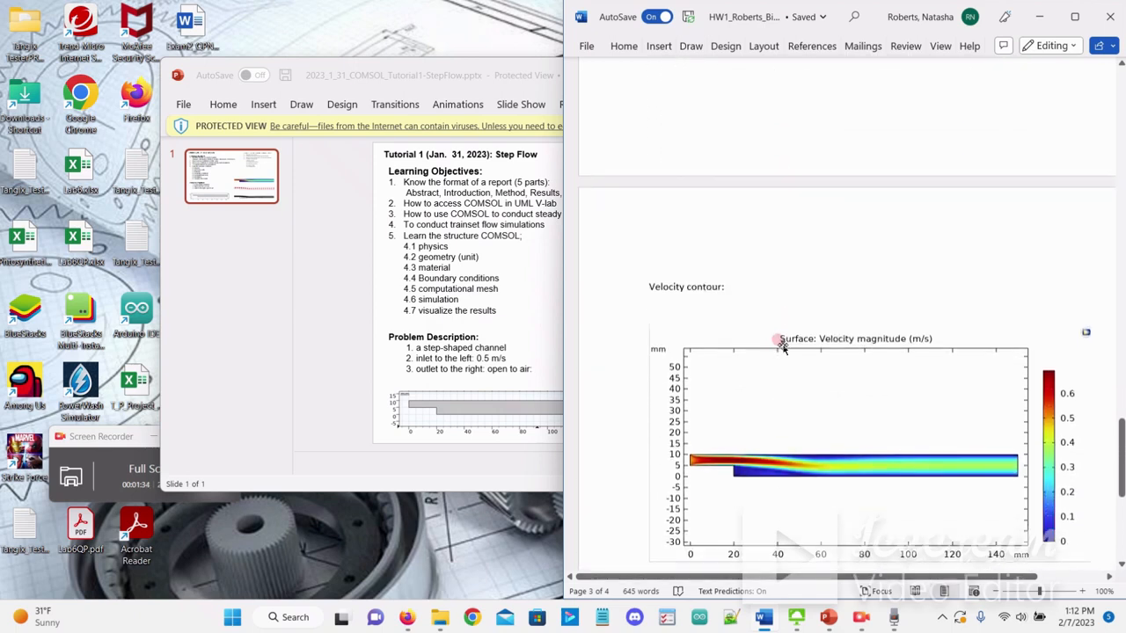
scroll(749, 327, down, 5)
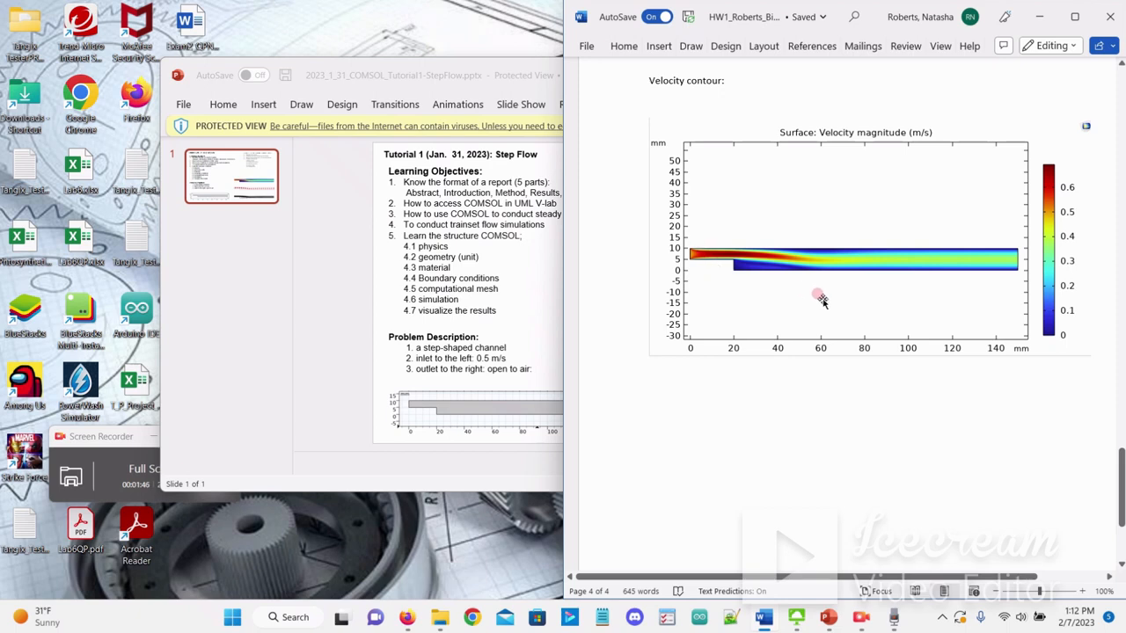
- Minimize the open documents and switch to the General Engineering v2 remote desktop session
click(1039, 17)
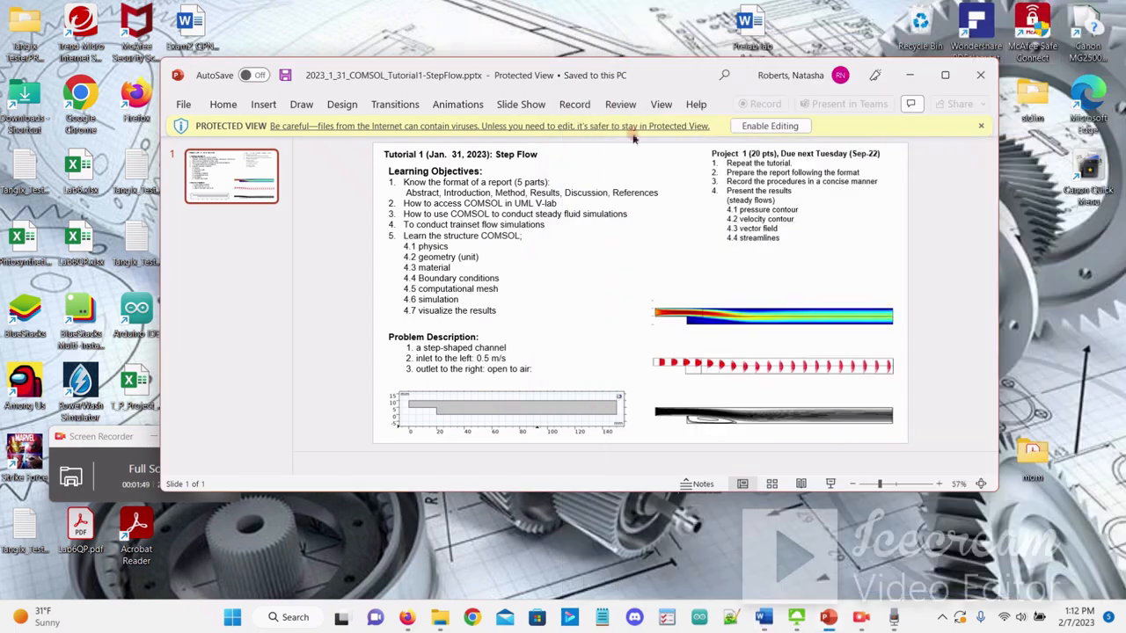
click(909, 74)
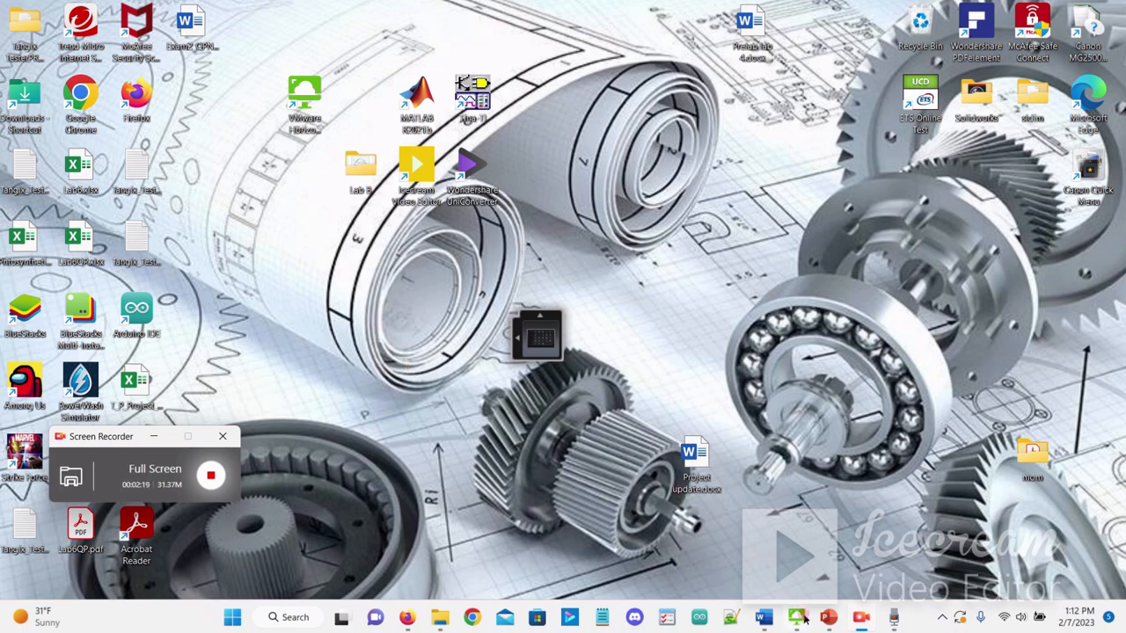
mouse_move(800, 615)
right_click(829, 585)
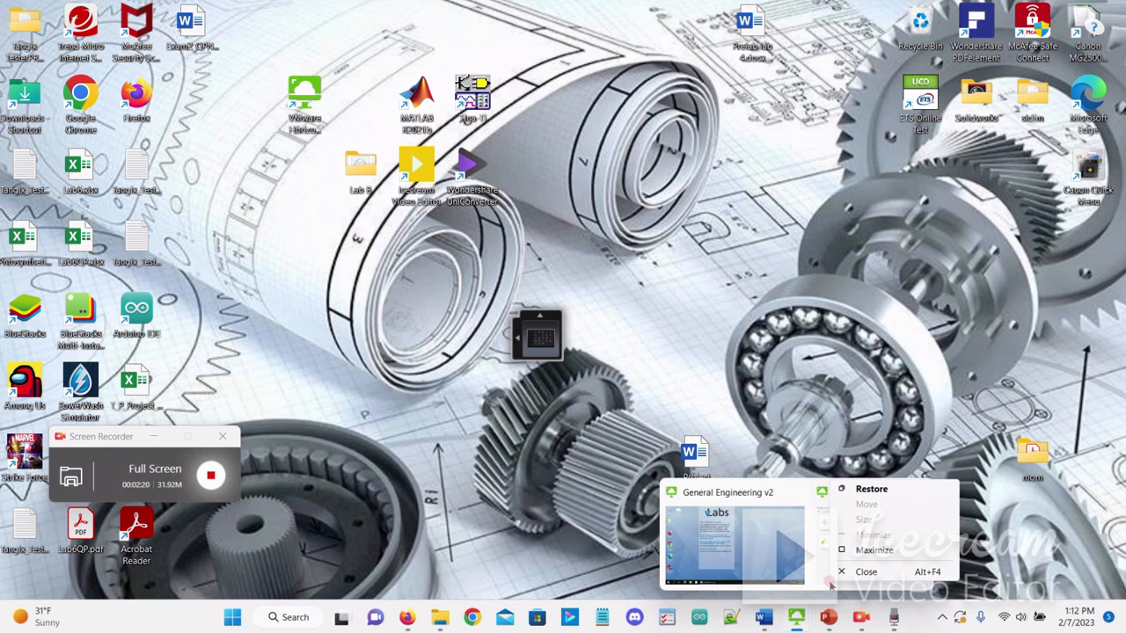
click(827, 575)
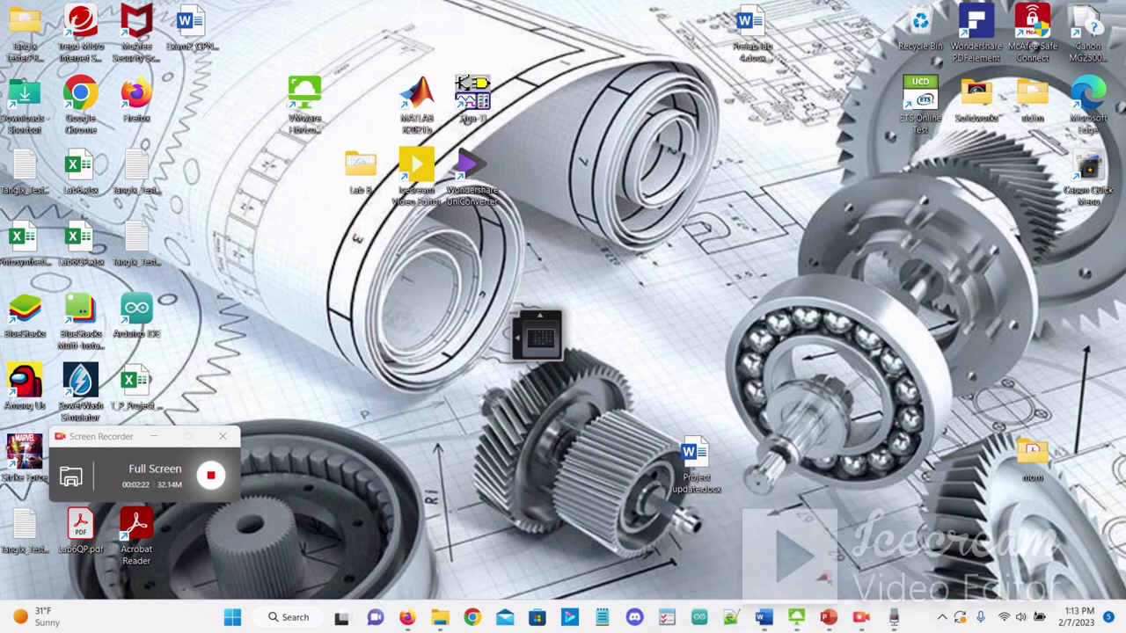
mouse_move(794, 621)
click(851, 581)
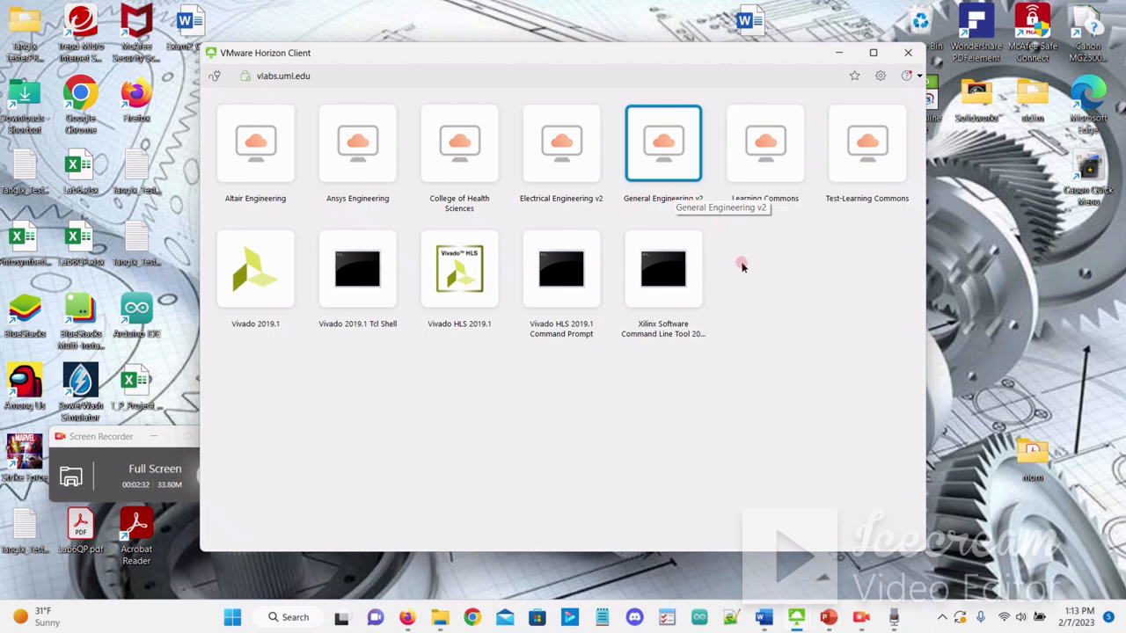
mouse_move(795, 623)
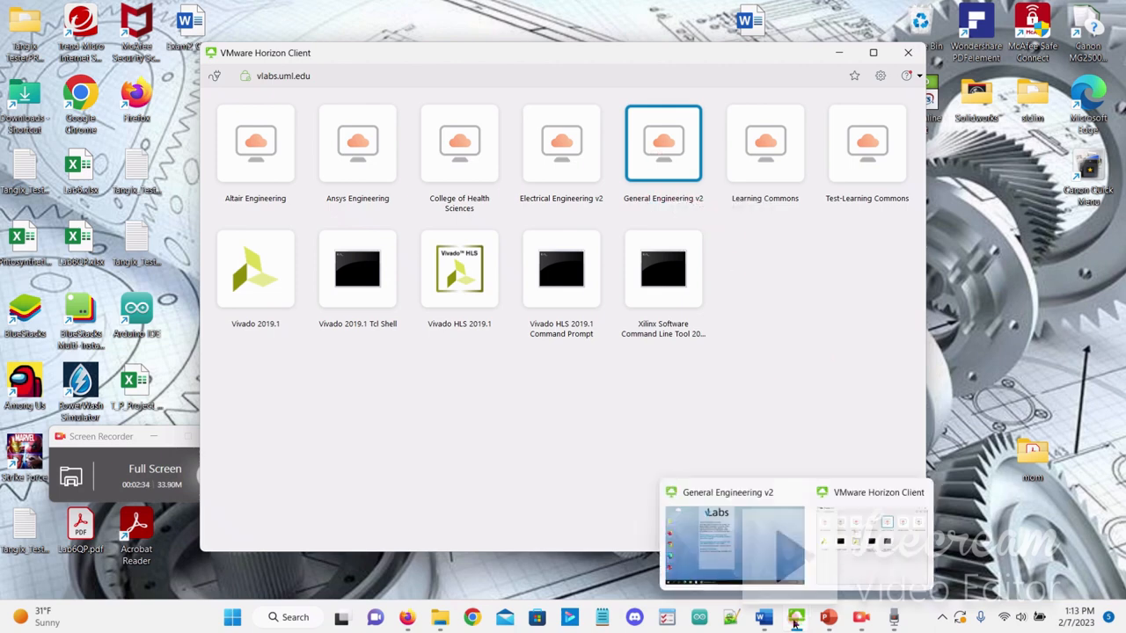
click(759, 577)
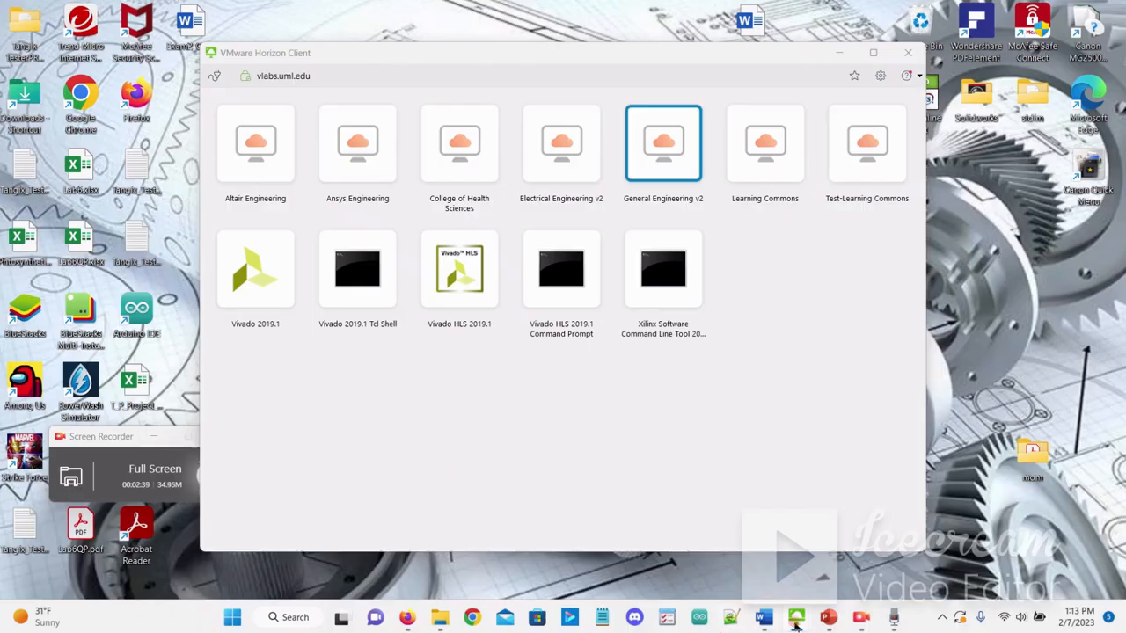
mouse_move(795, 622)
click(752, 558)
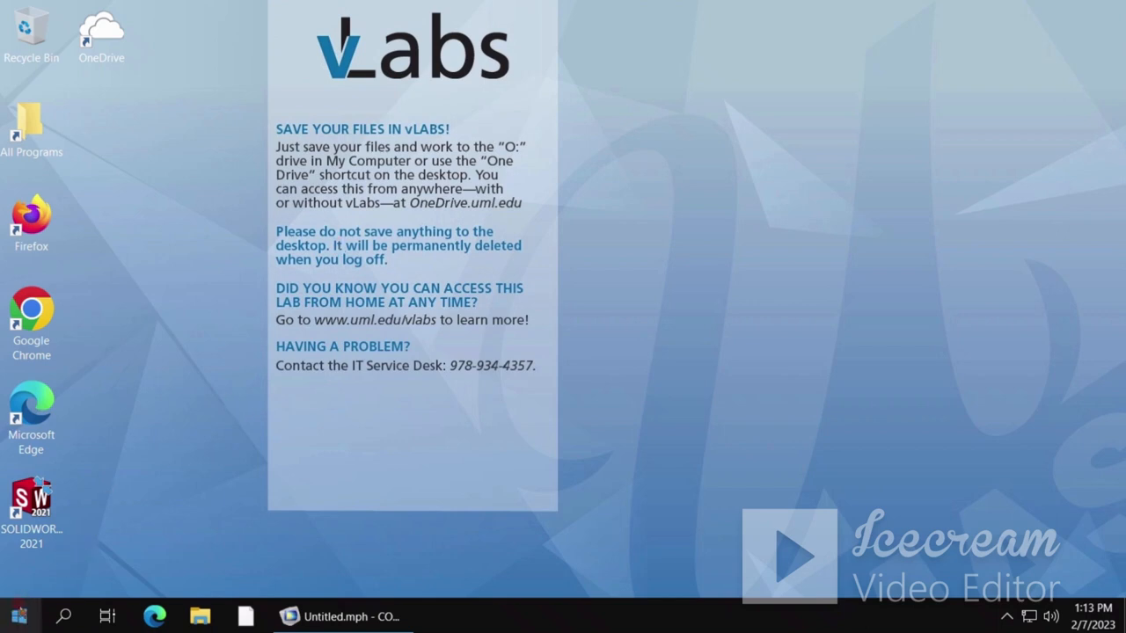
click(21, 617)
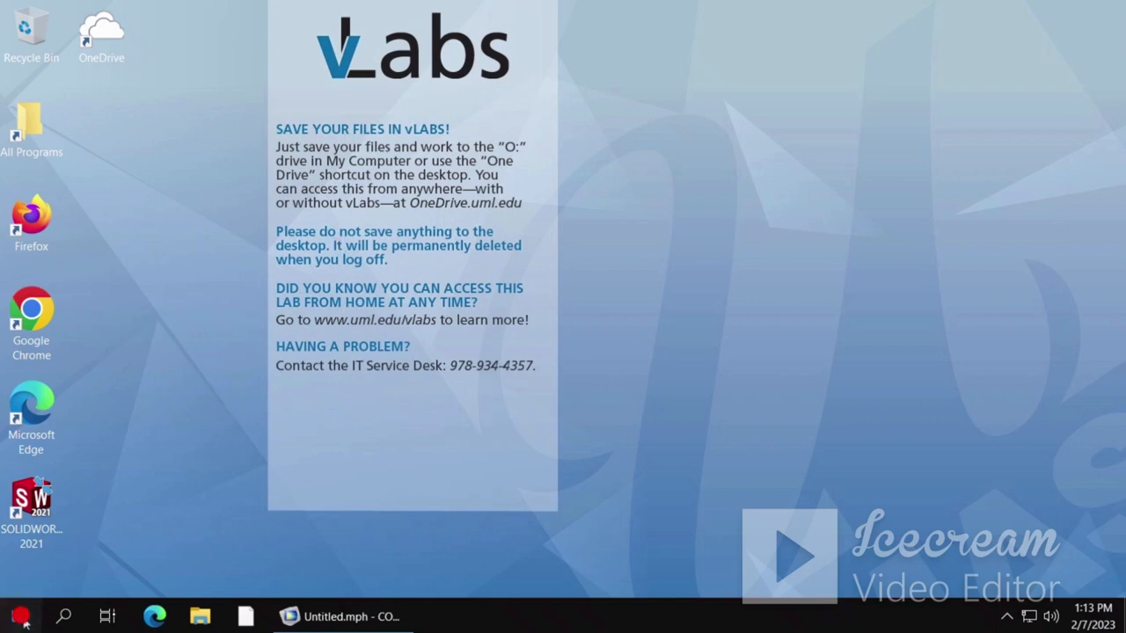
scroll(119, 391, down, 4)
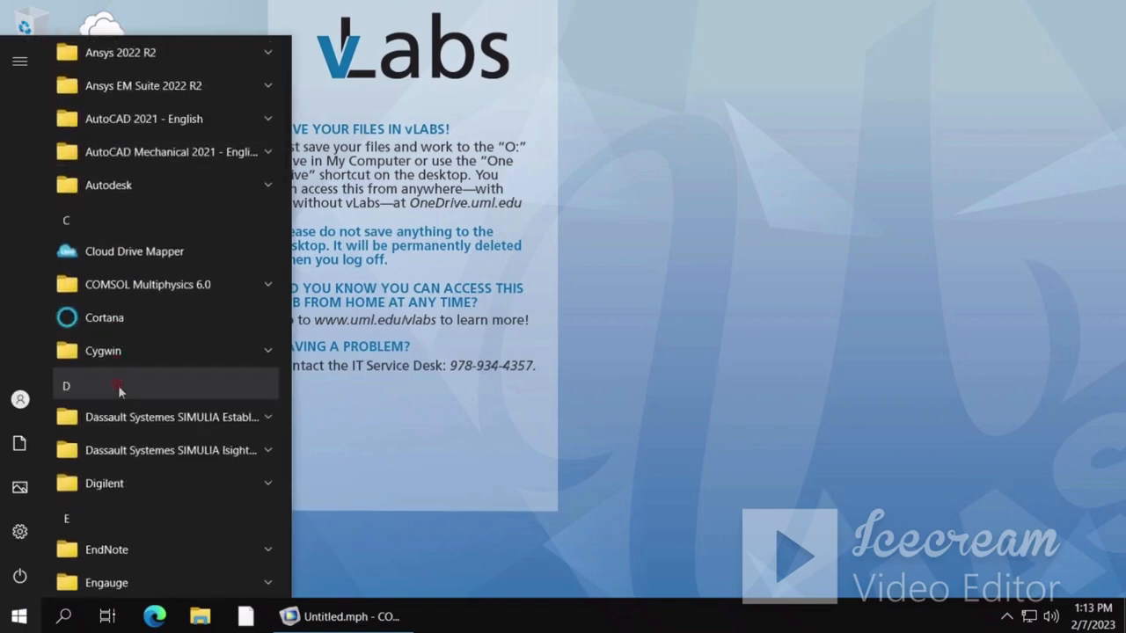
click(185, 287)
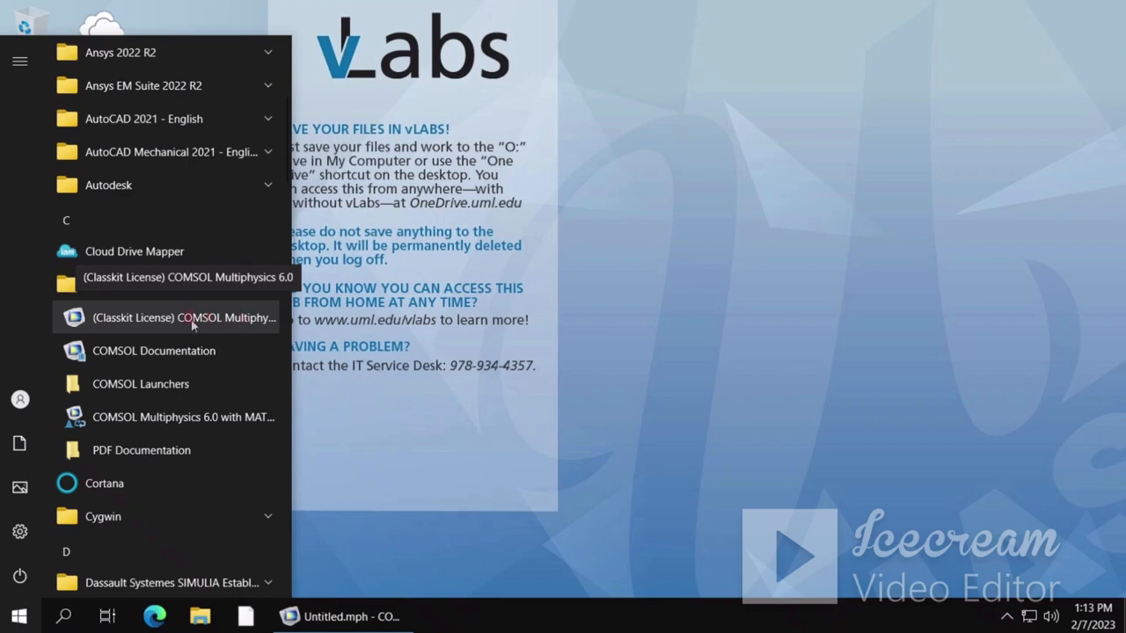
click(641, 425)
- Bring the running COMSOL Multiphysics model window to the front
click(367, 608)
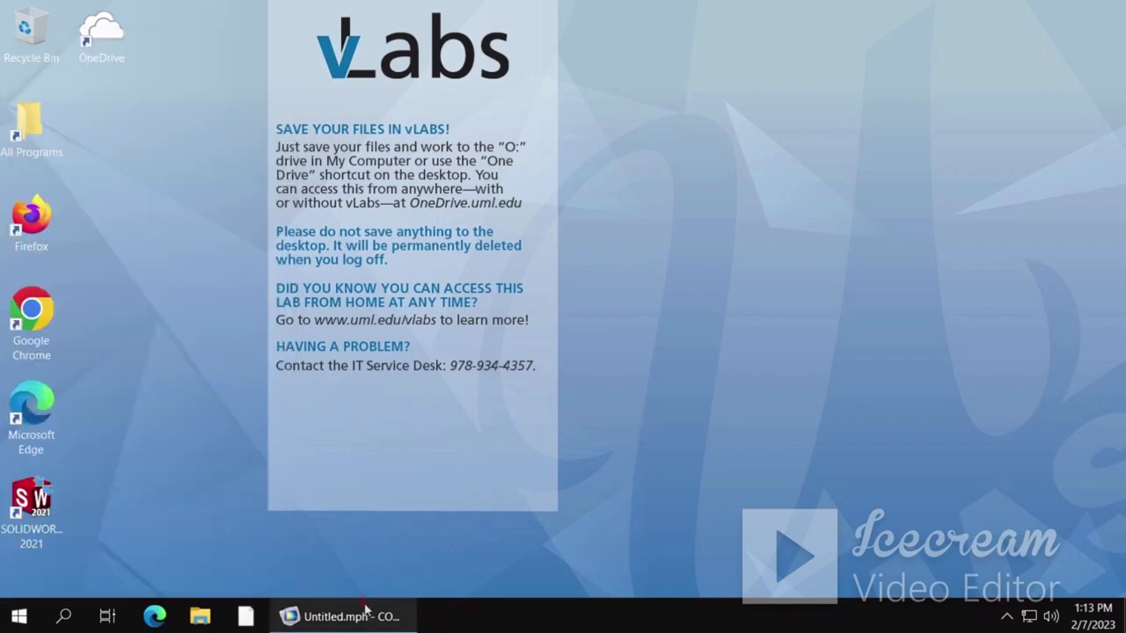
mouse_move(367, 609)
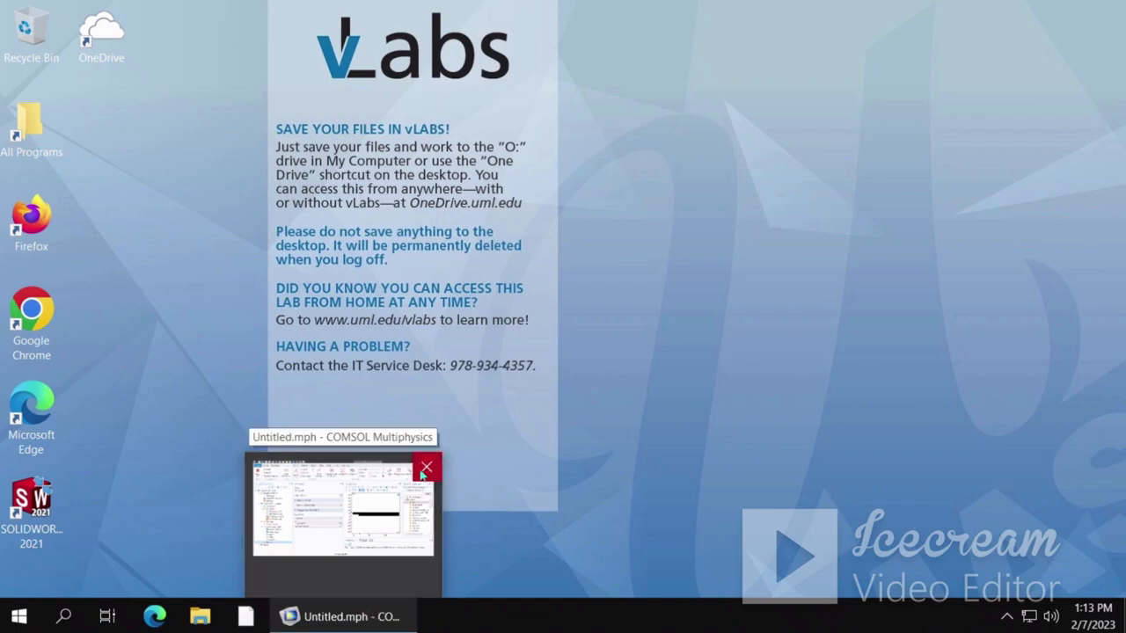
click(391, 534)
click(599, 247)
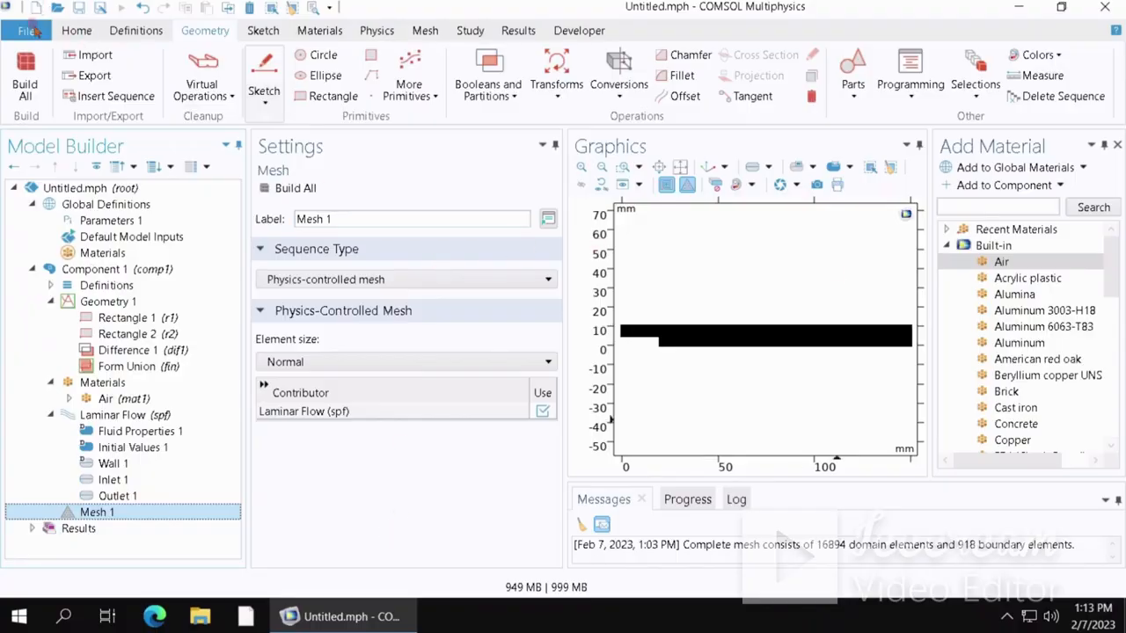
- Start a new COMSOL model
click(30, 28)
click(39, 53)
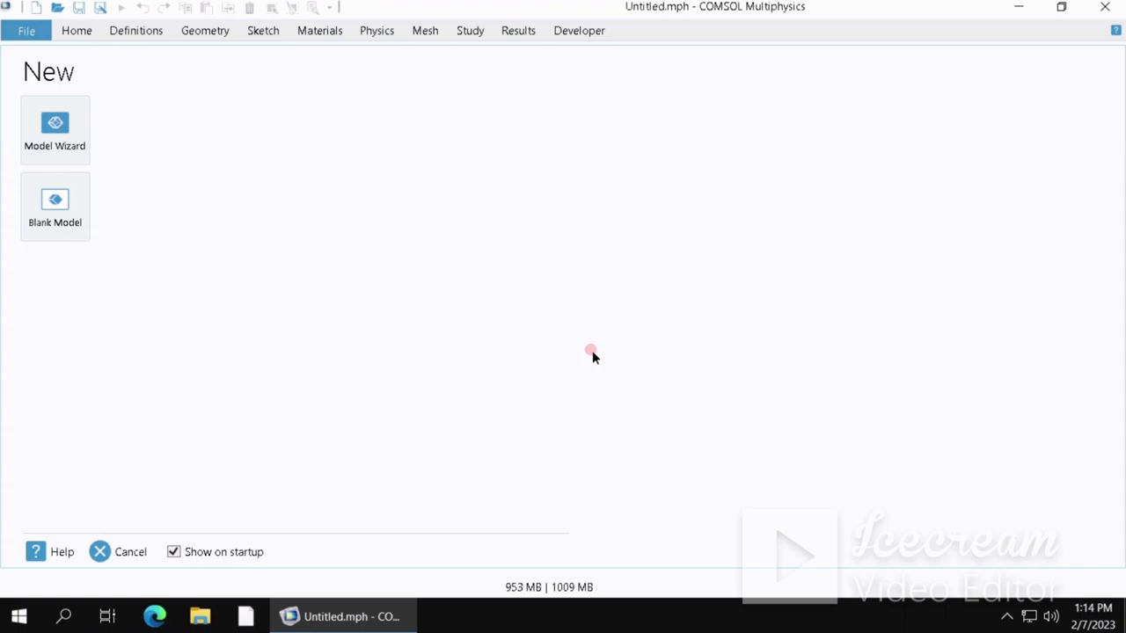
click(75, 144)
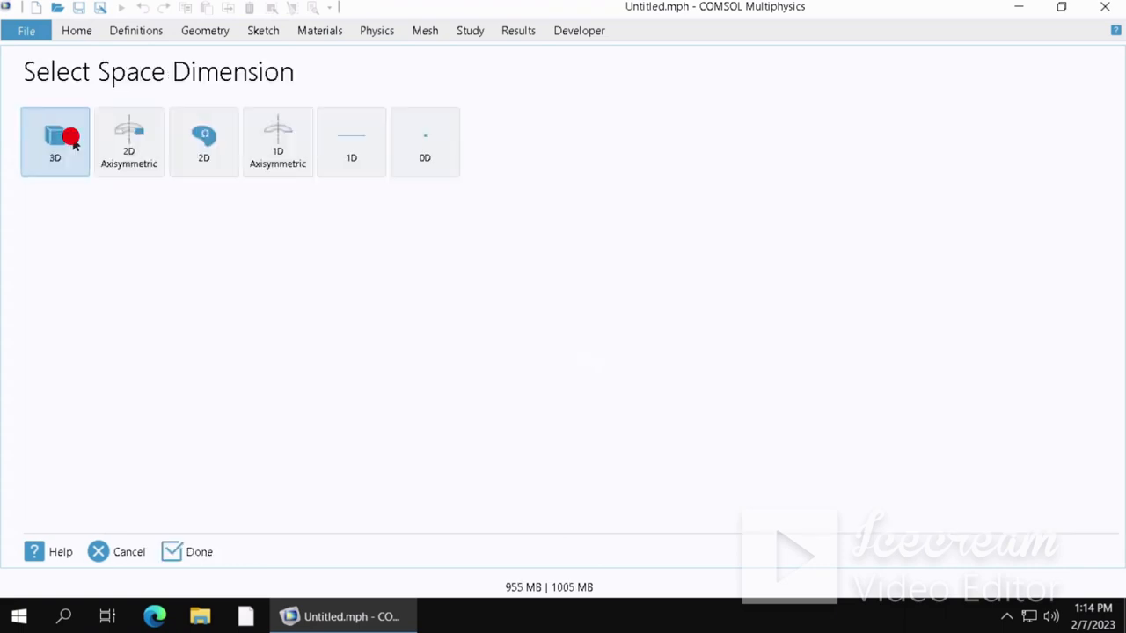
click(118, 552)
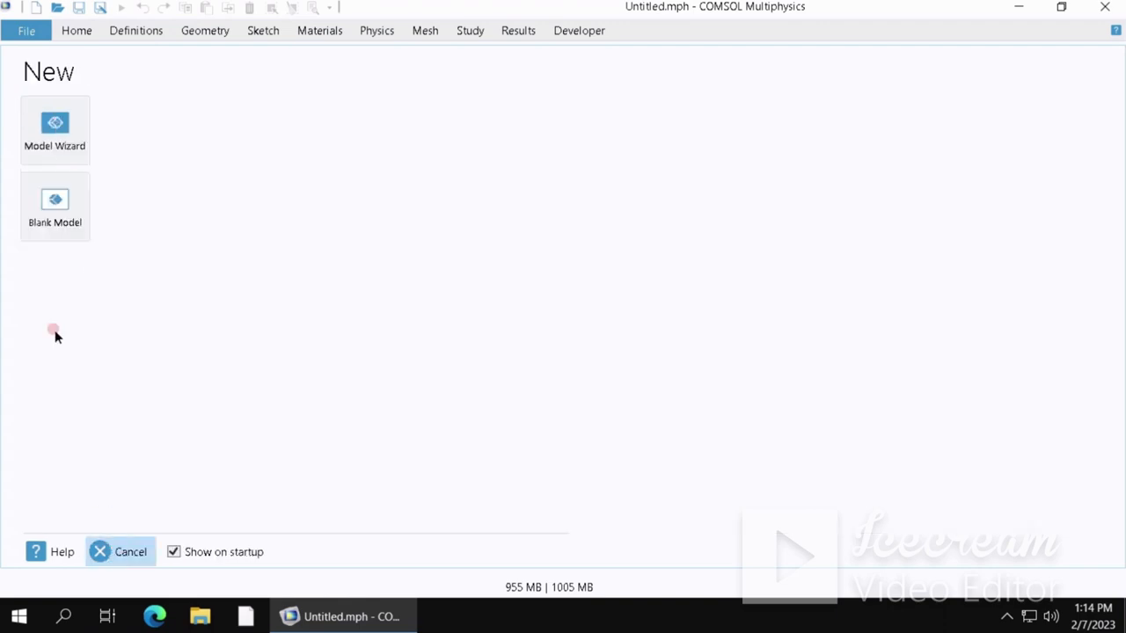
click(50, 152)
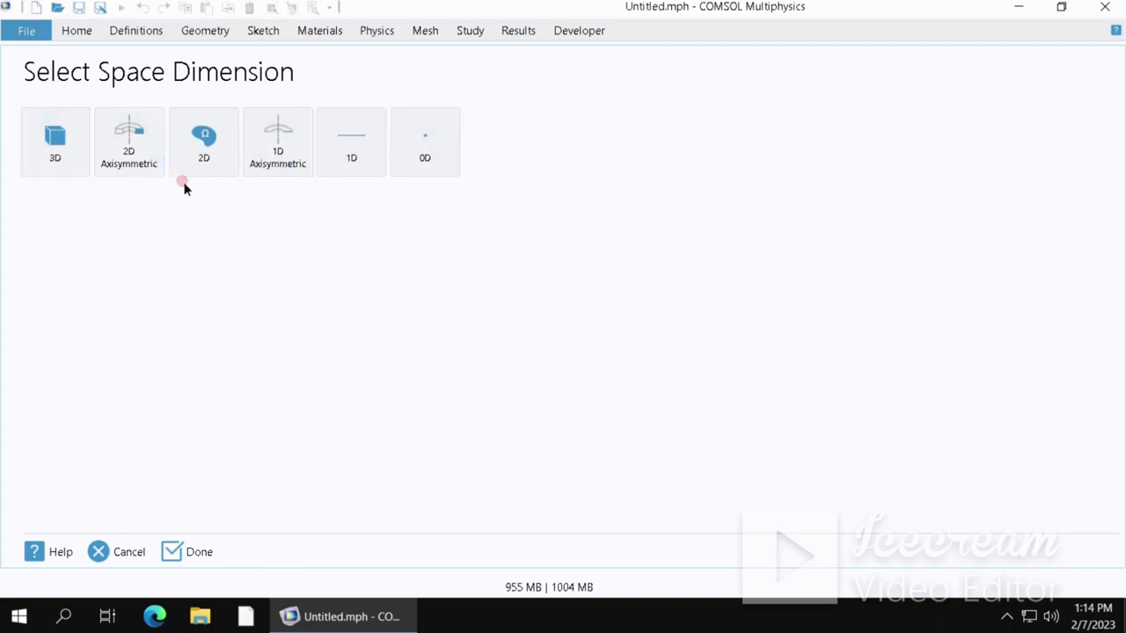
click(110, 550)
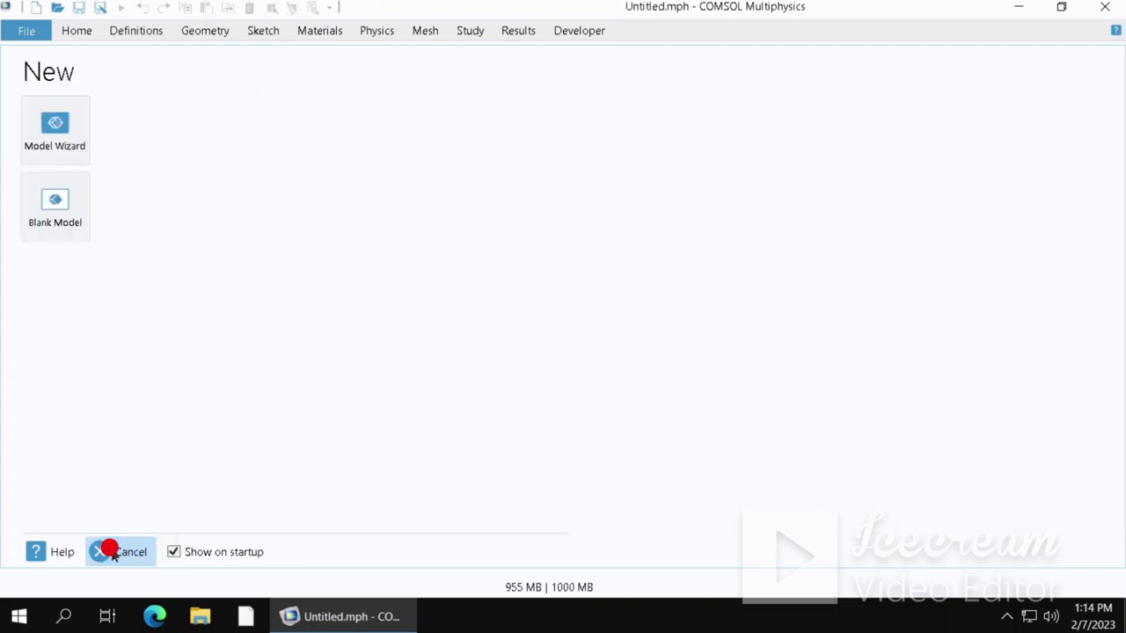
- Start the Model Wizard, choose a 2D space, and add the Laminar Flow (spf) physics interface
click(50, 162)
click(216, 162)
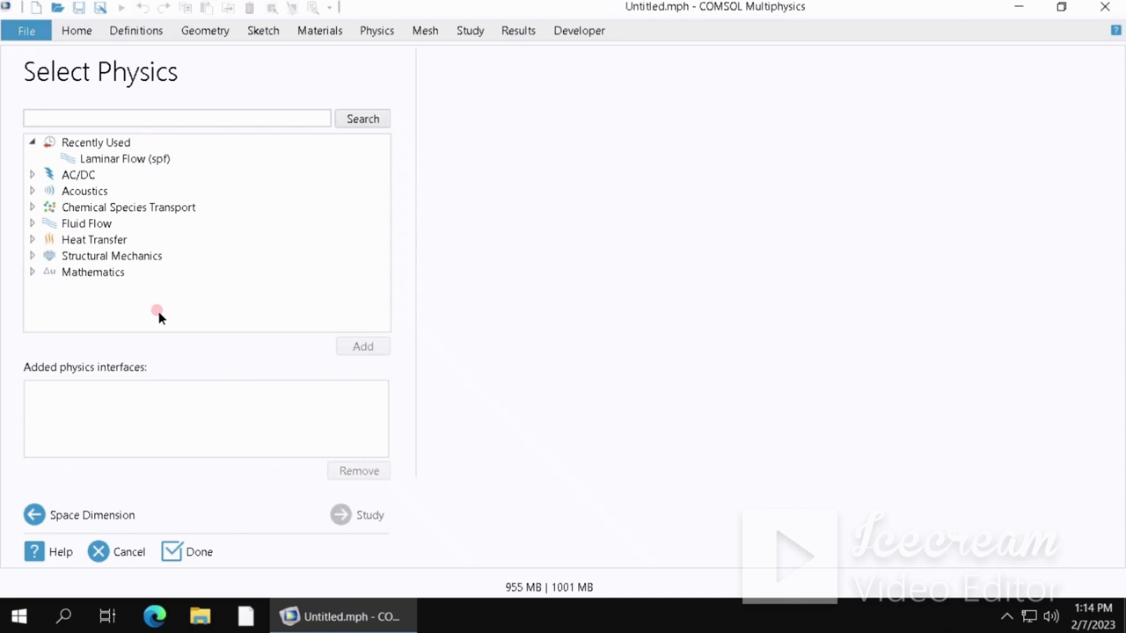
click(48, 225)
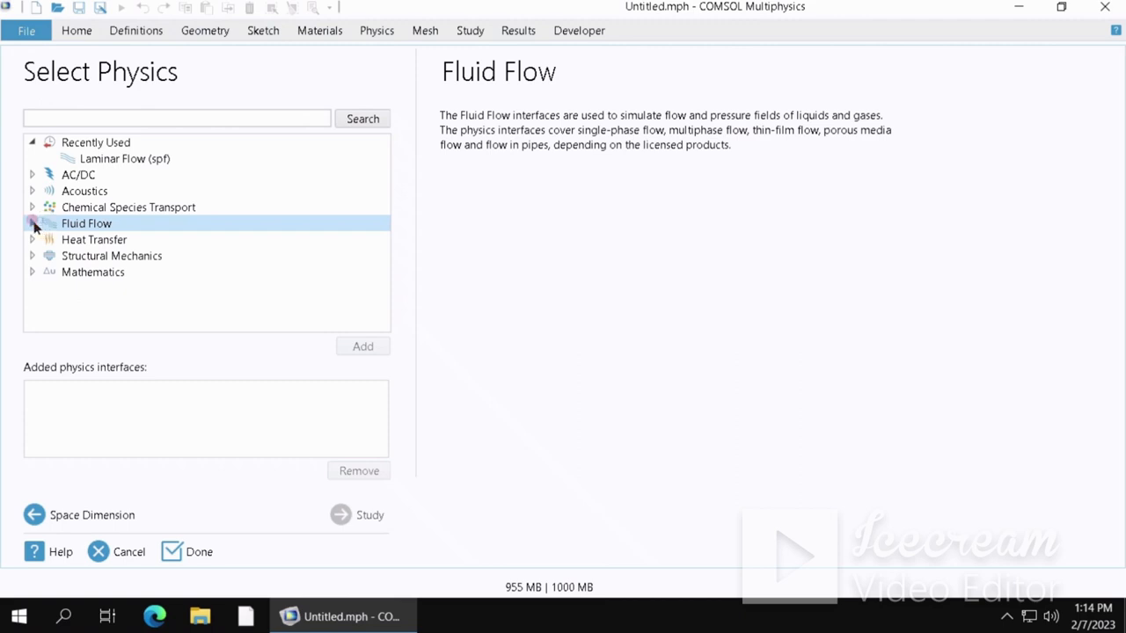
click(32, 224)
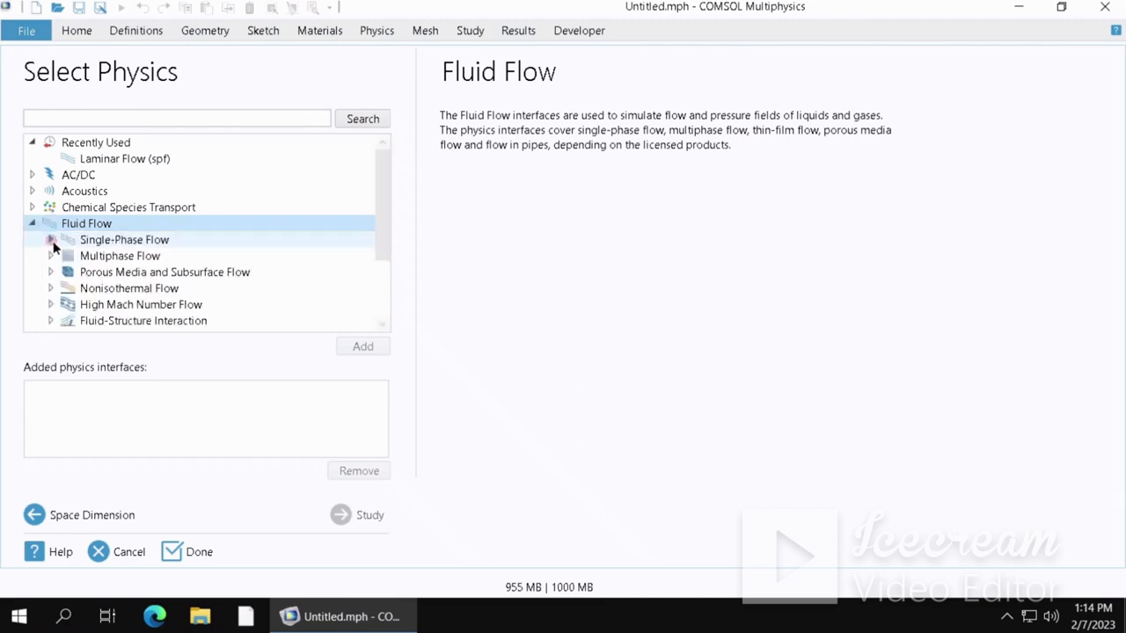
click(50, 240)
click(104, 275)
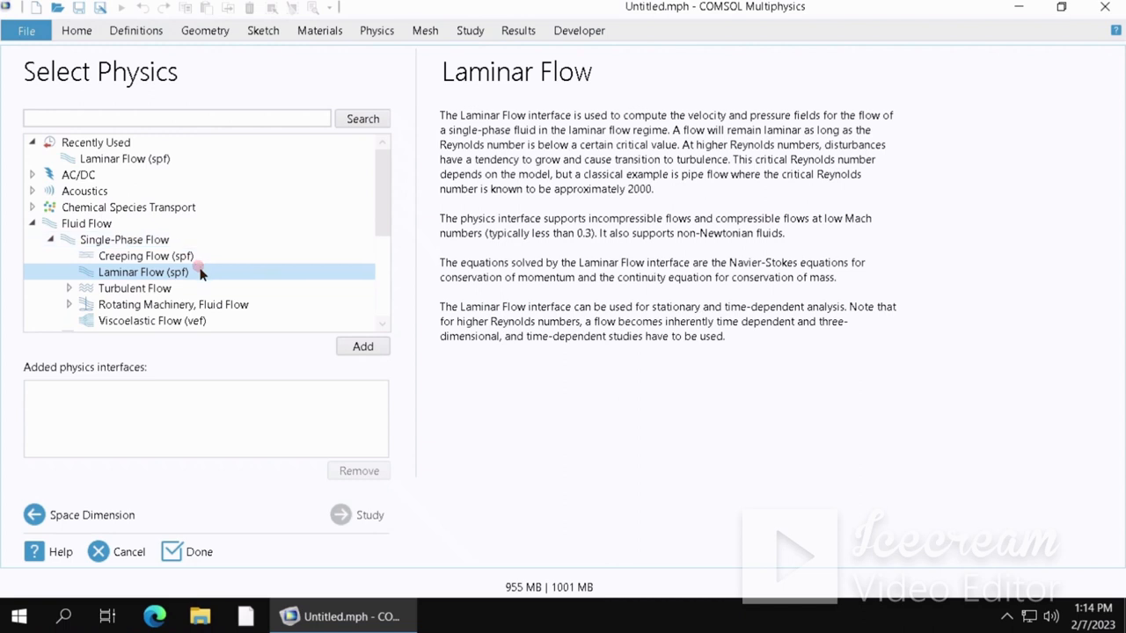
click(356, 348)
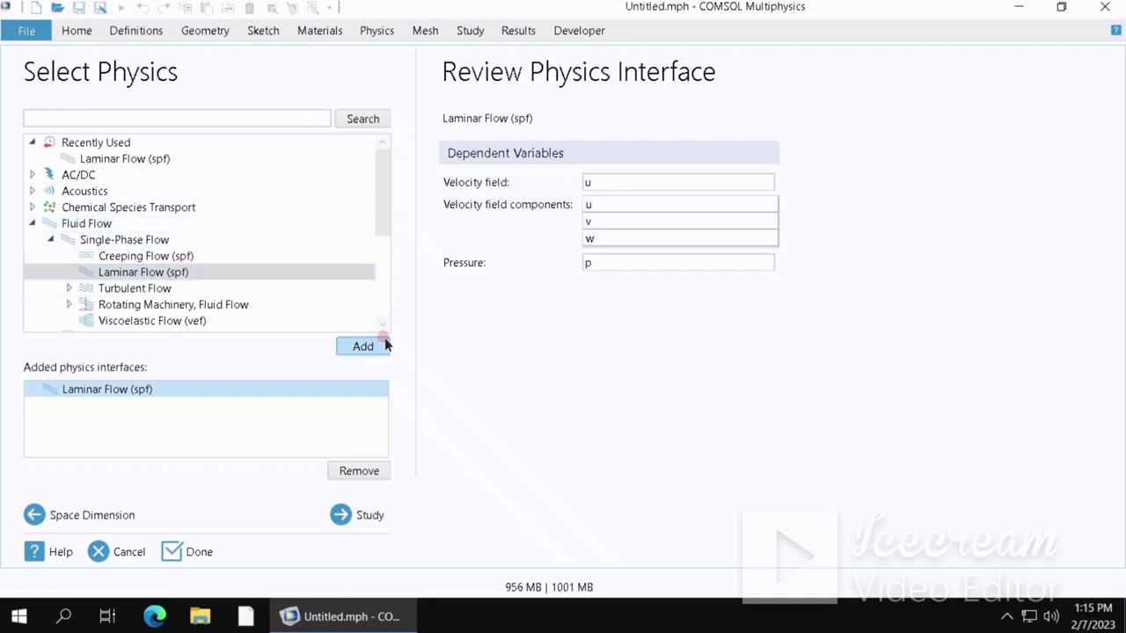
- Add a Stationary study and finish the Model Wizard
click(352, 517)
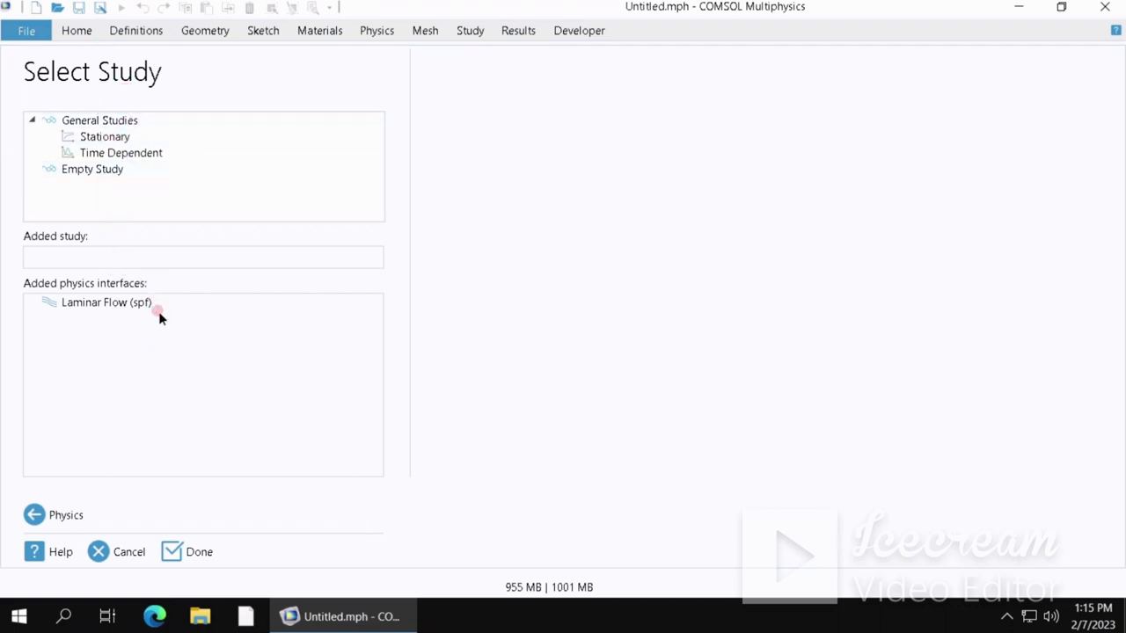
click(106, 138)
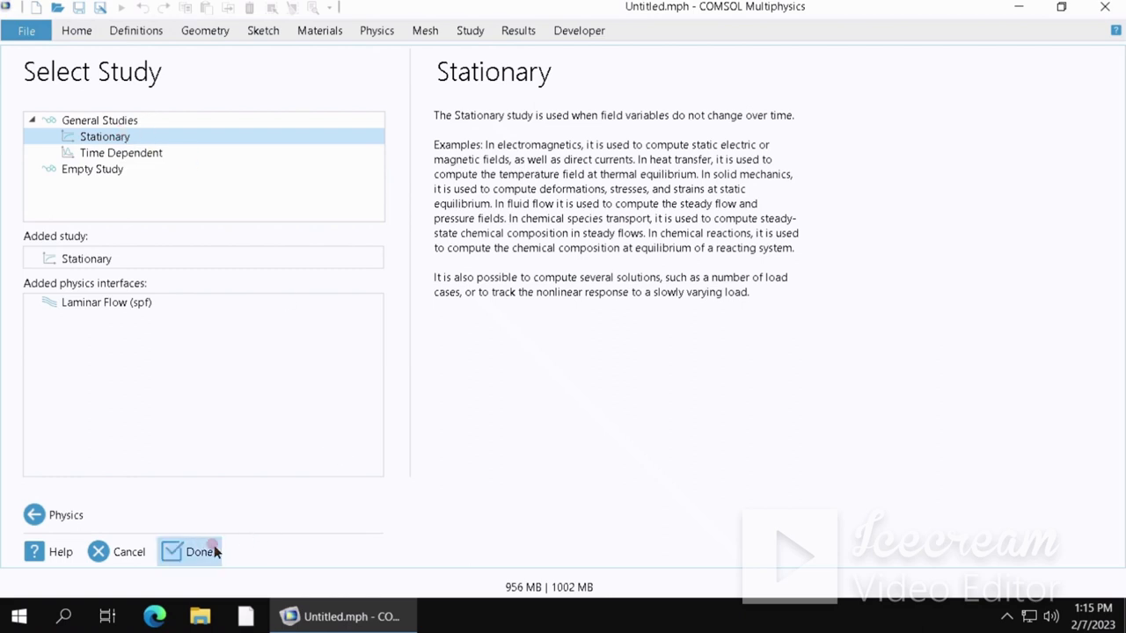
click(186, 546)
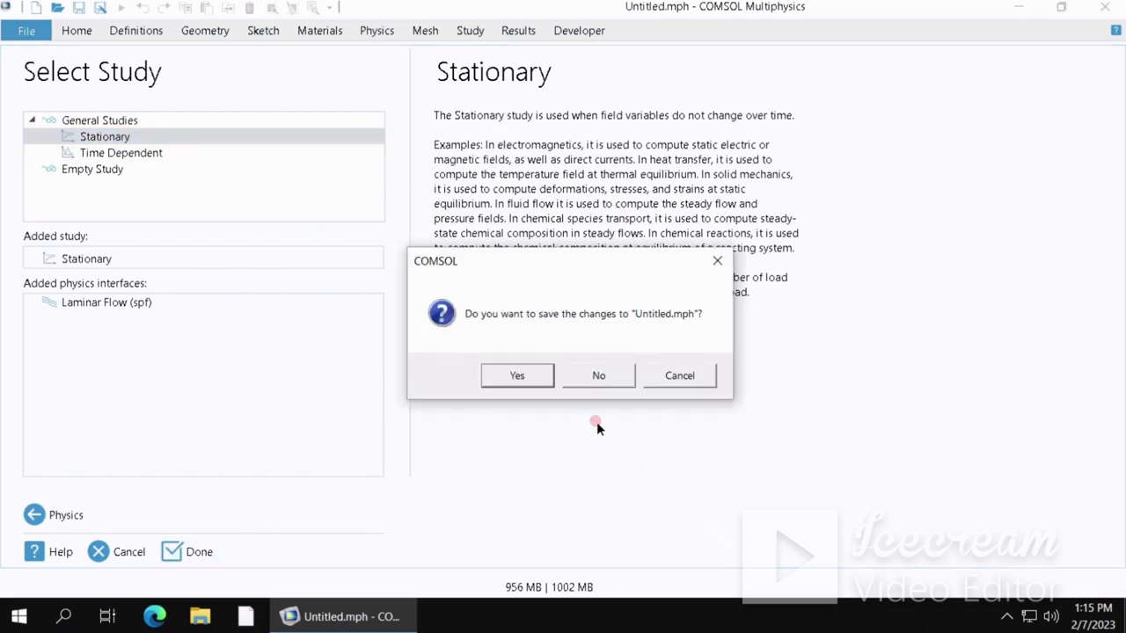
- Save the changes to the model under the file name t1
click(503, 374)
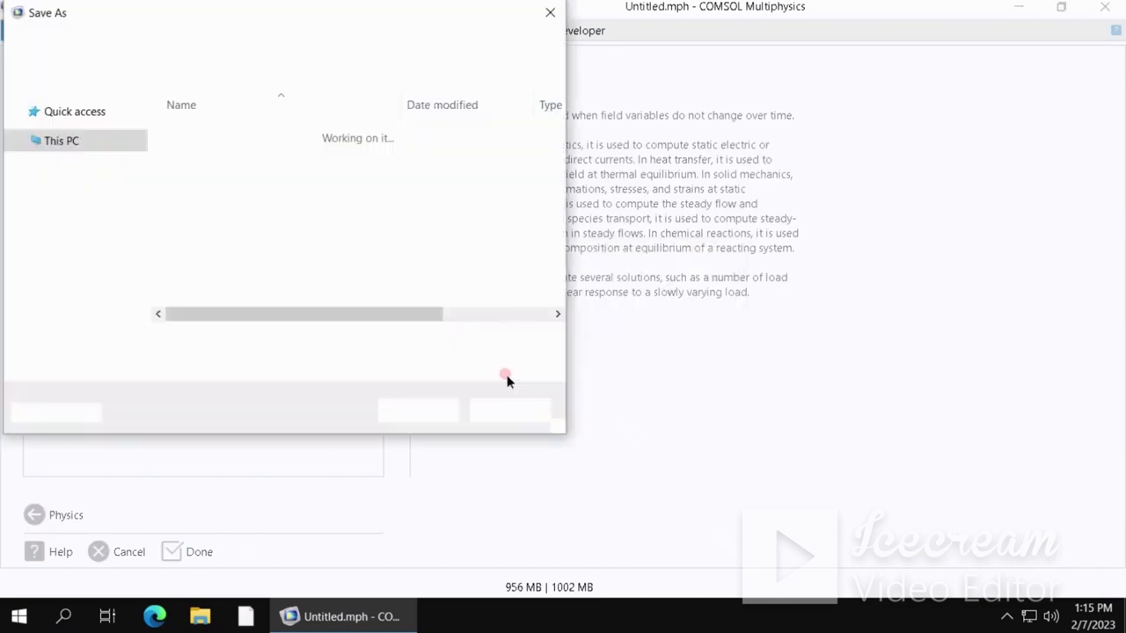
key(BackSpace)
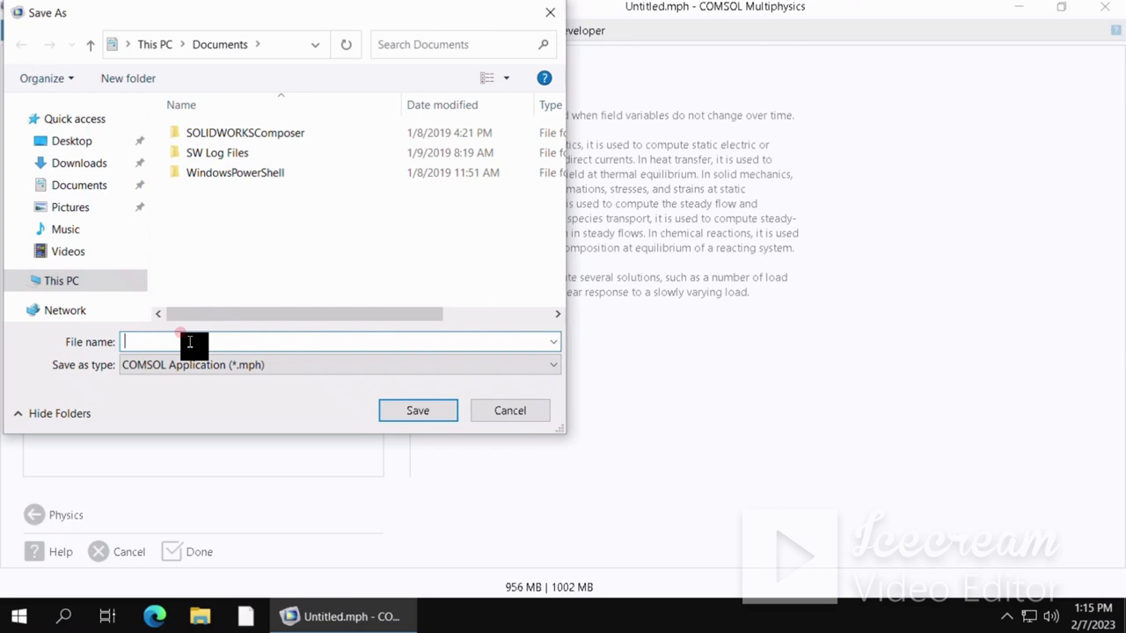
text(t)
text(1)
key(Return)
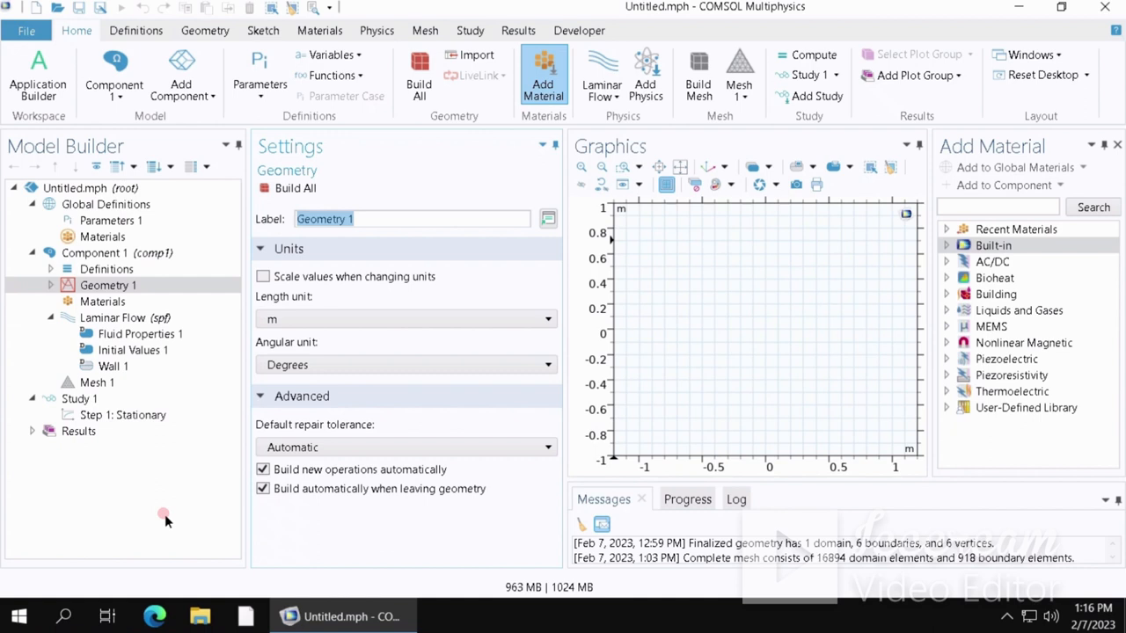
- Set the geometry's length unit to mm
click(110, 284)
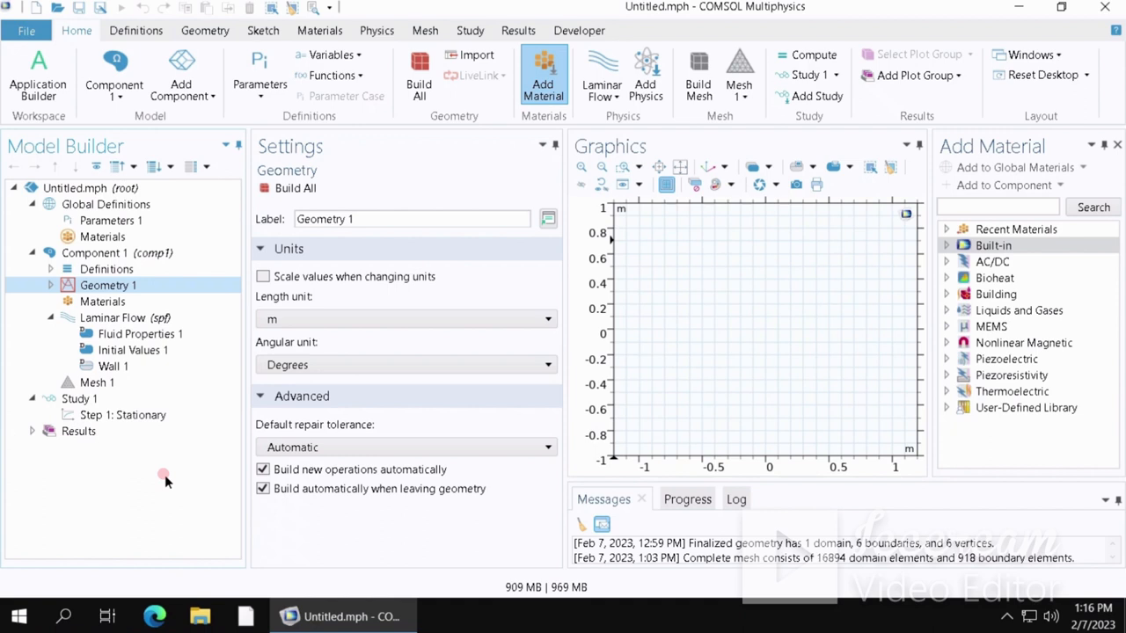
click(126, 286)
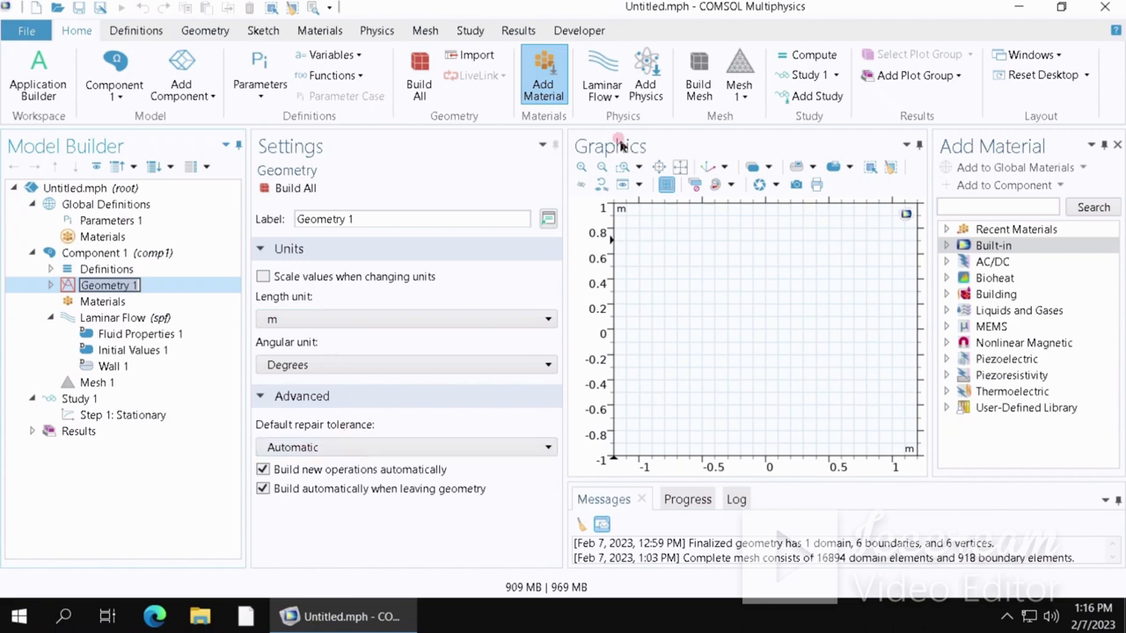
click(310, 148)
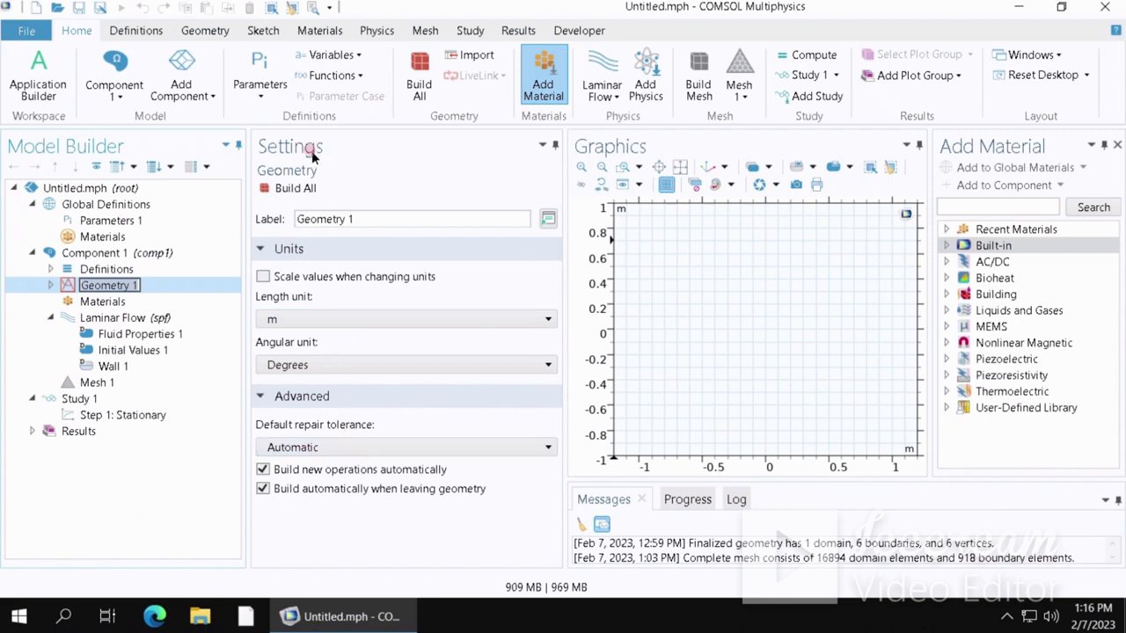
click(324, 365)
click(292, 320)
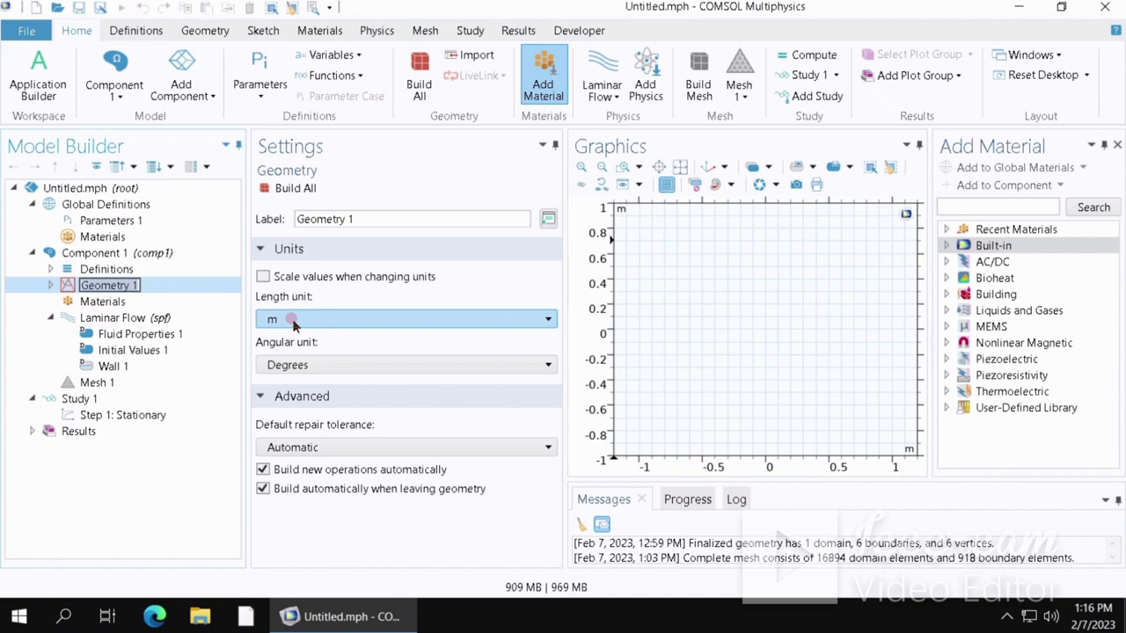
click(293, 320)
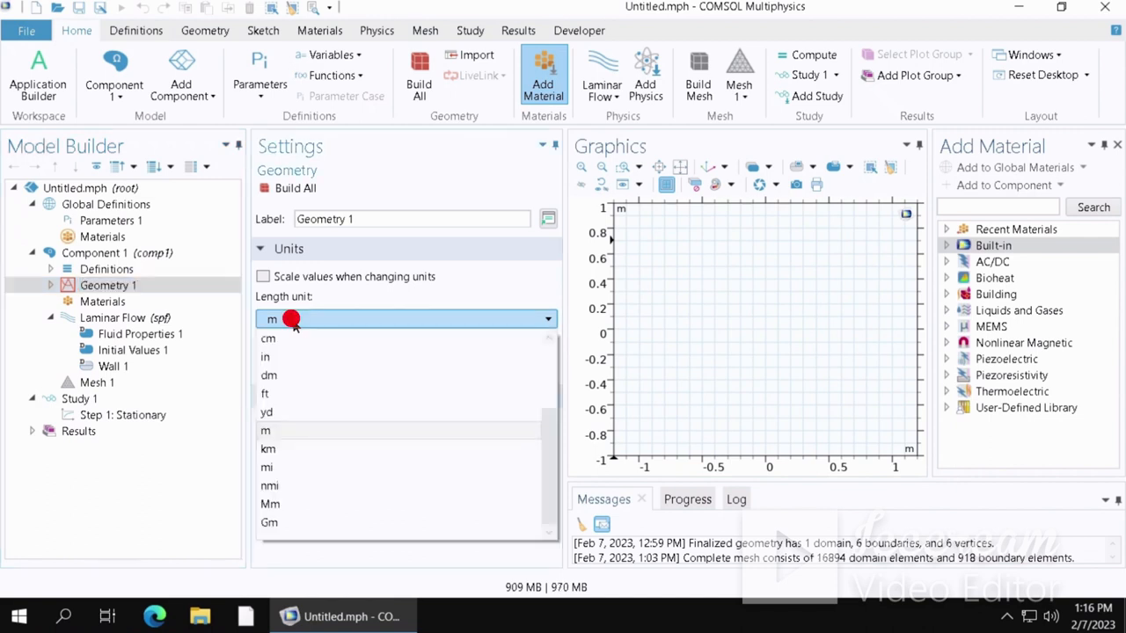
scroll(283, 375, up, 1)
click(288, 375)
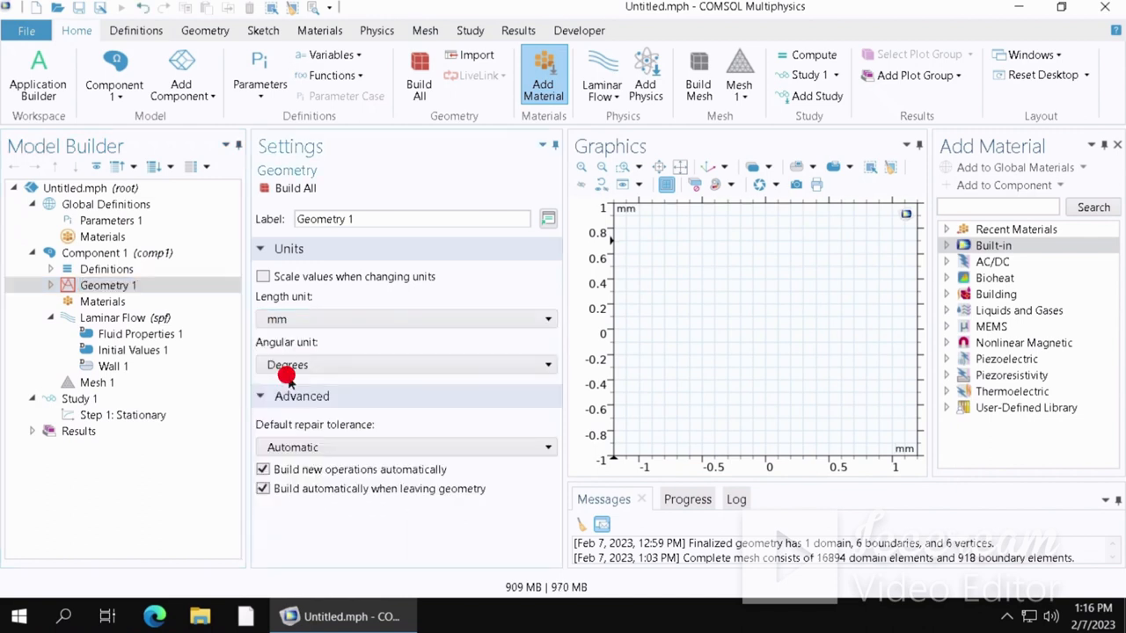
click(145, 289)
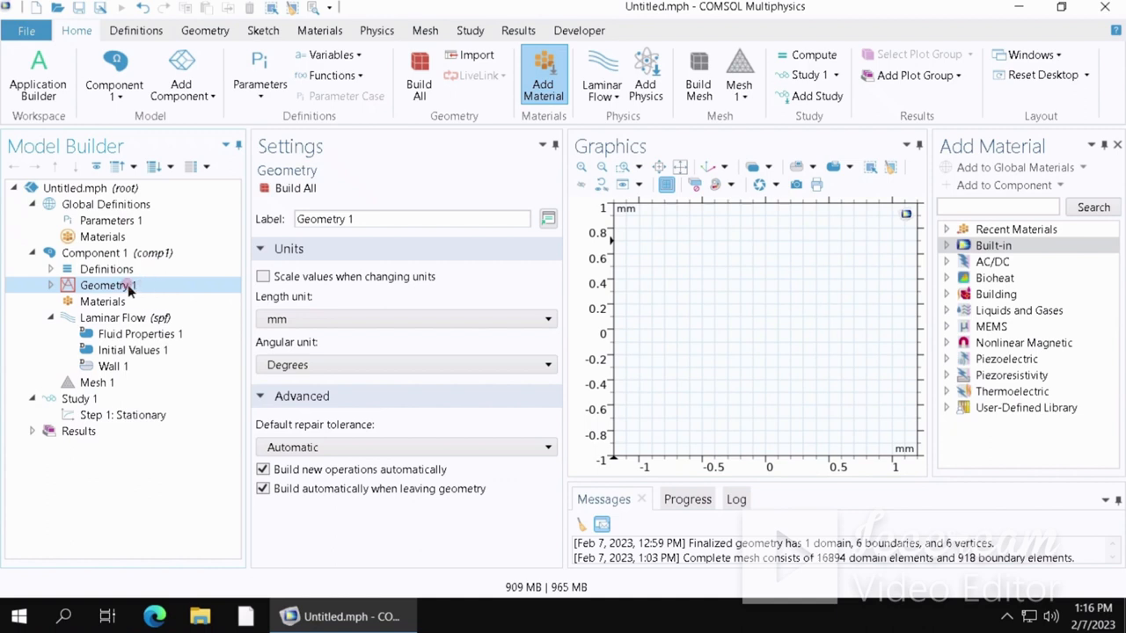
- Add a solid rectangle to the geometry with width 150 mm and height 10 mm, closing the Add Material panel
right_click(128, 284)
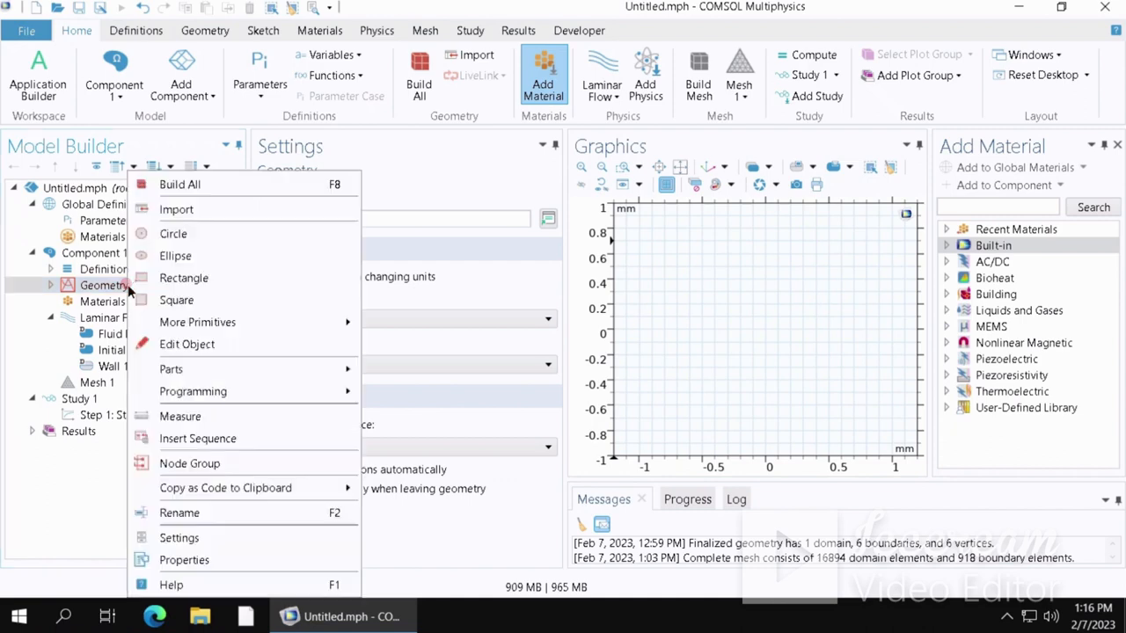
click(166, 279)
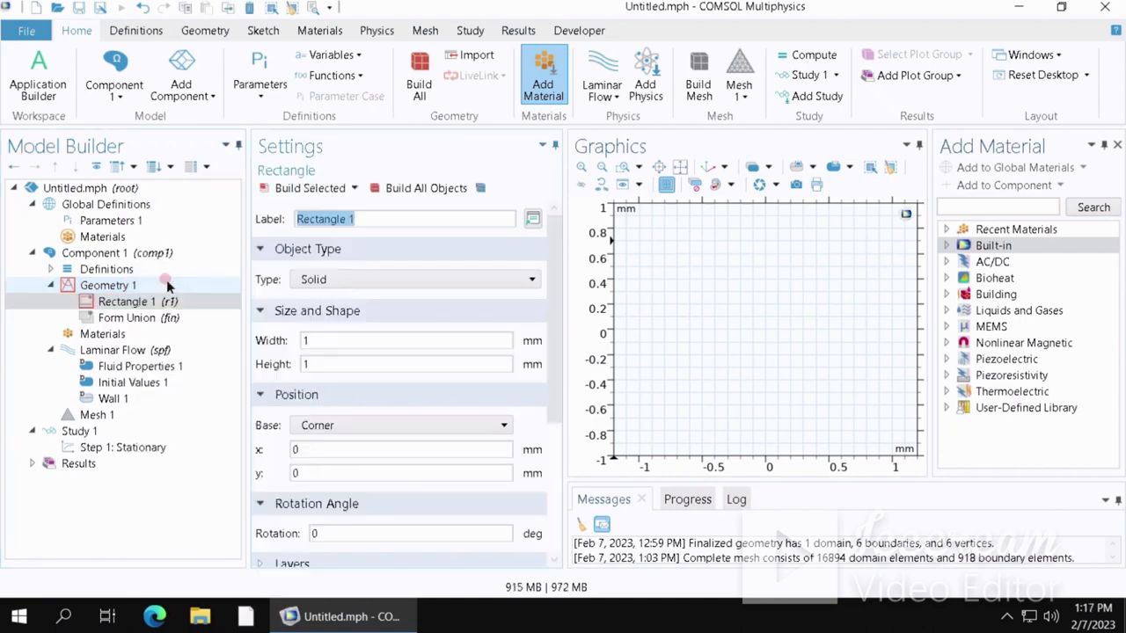
click(406, 215)
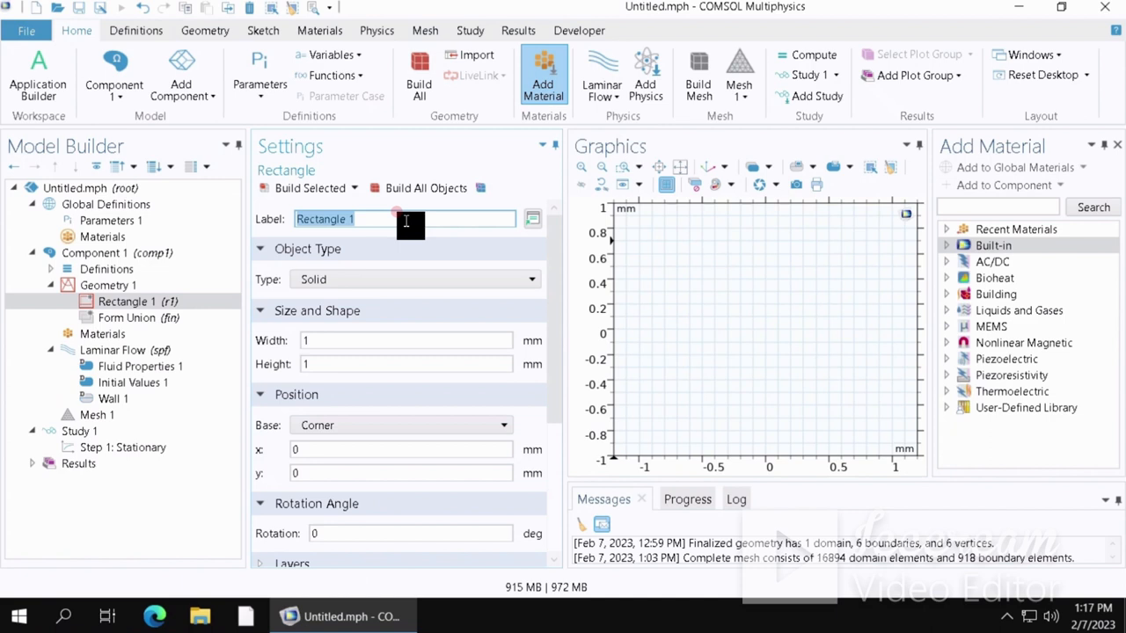
click(1117, 144)
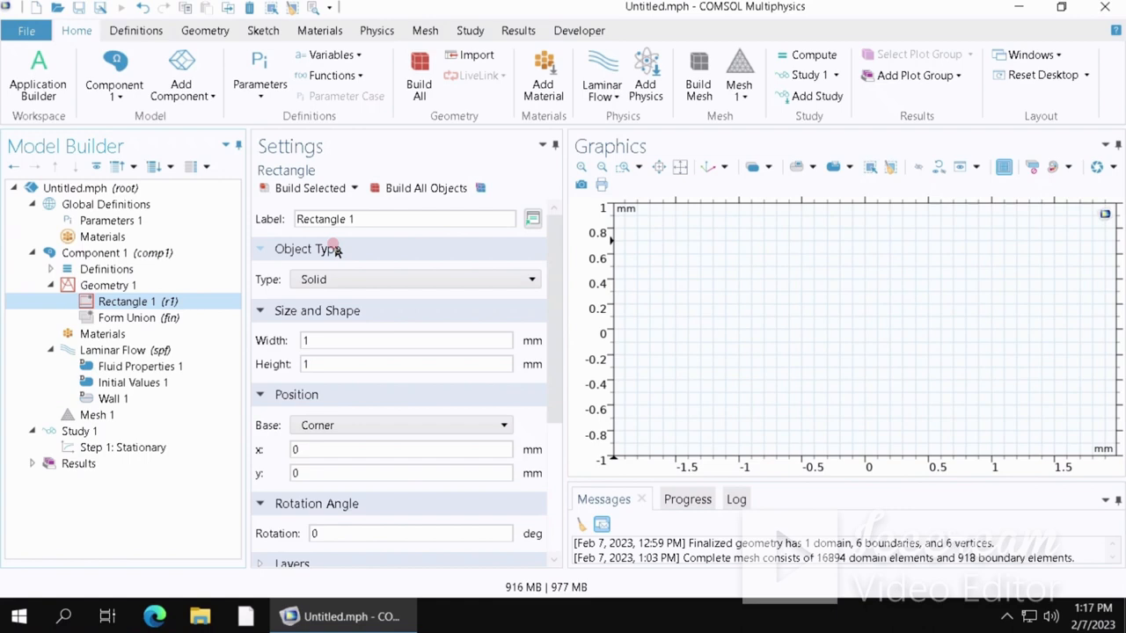
click(390, 280)
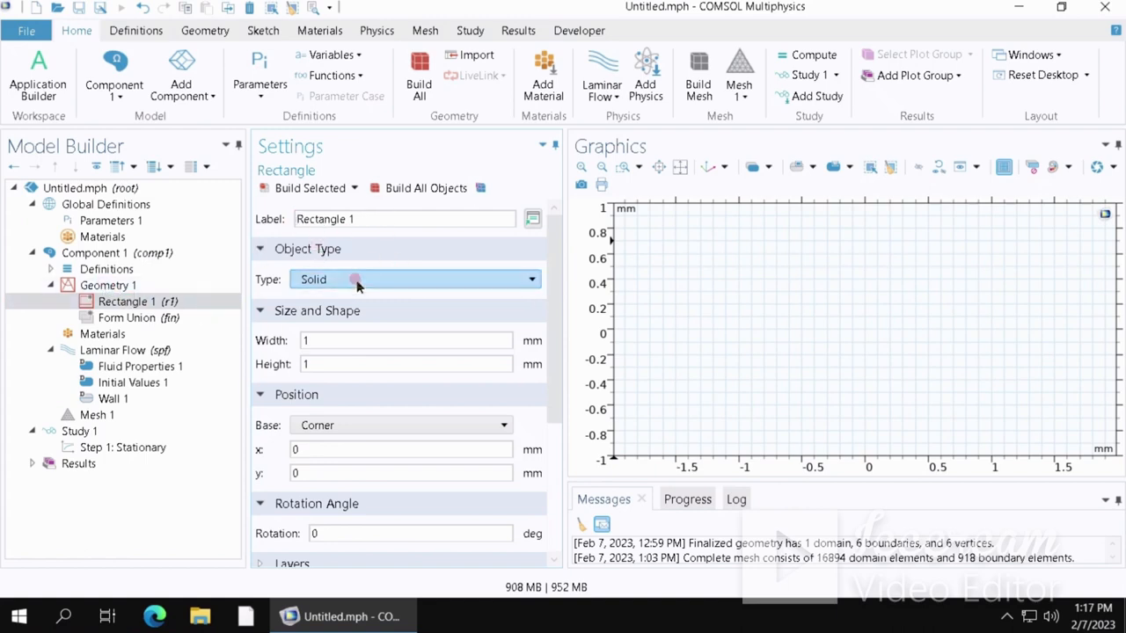
click(315, 340)
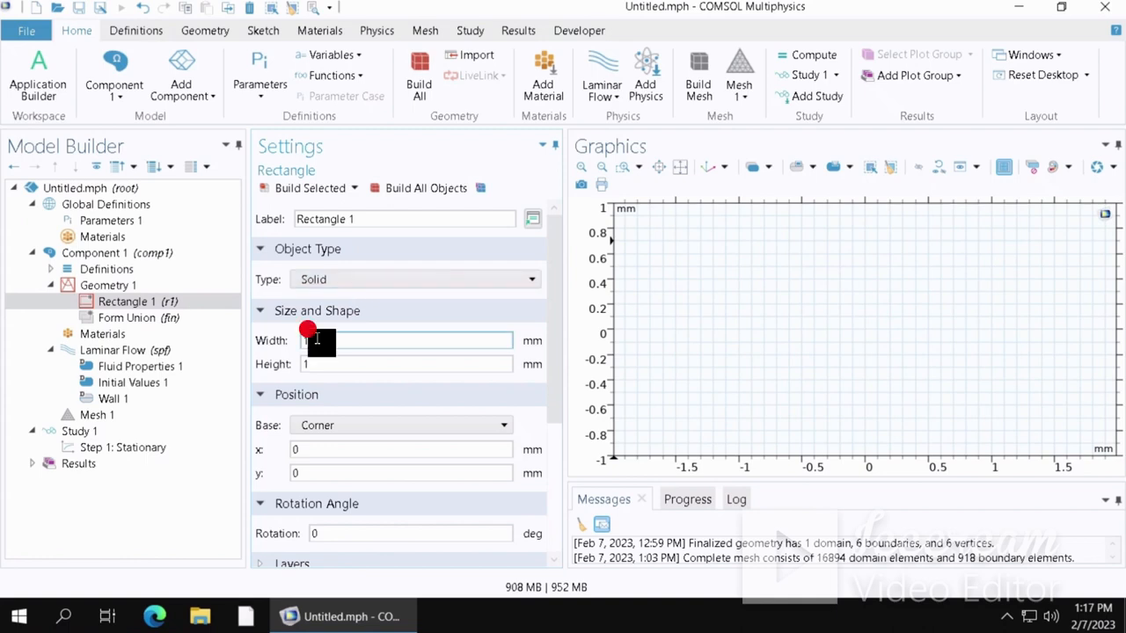
text(150)
click(319, 363)
text(1)
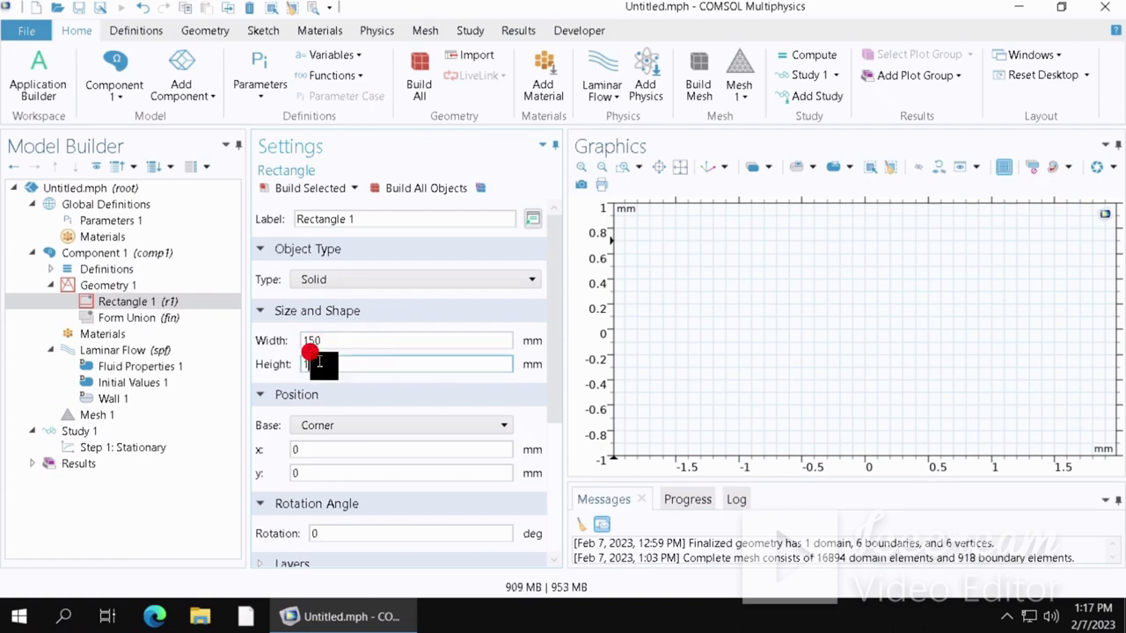
text(0)
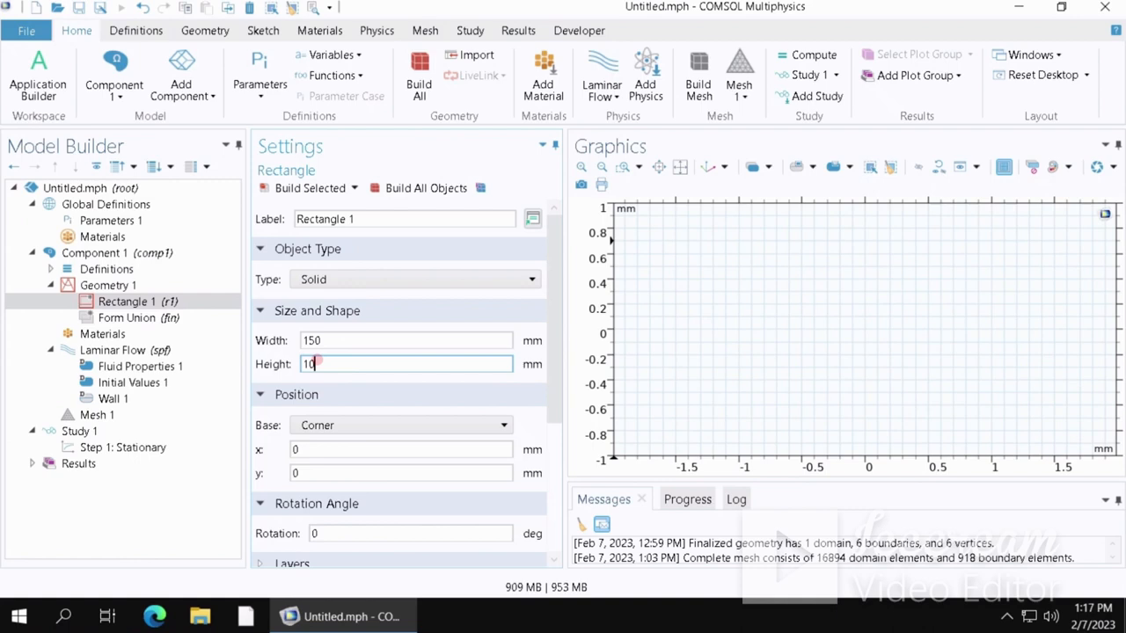
- Scroll through the rectangle's position, rotation, layer and selection settings
click(297, 396)
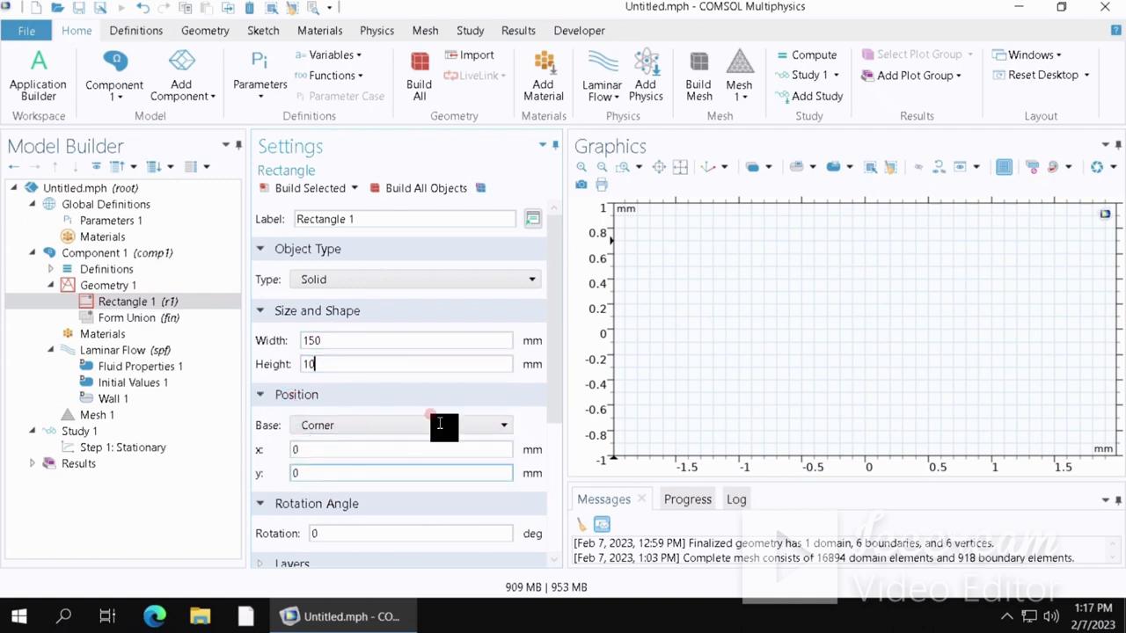
click(538, 387)
drag(555, 372, 551, 513)
click(255, 338)
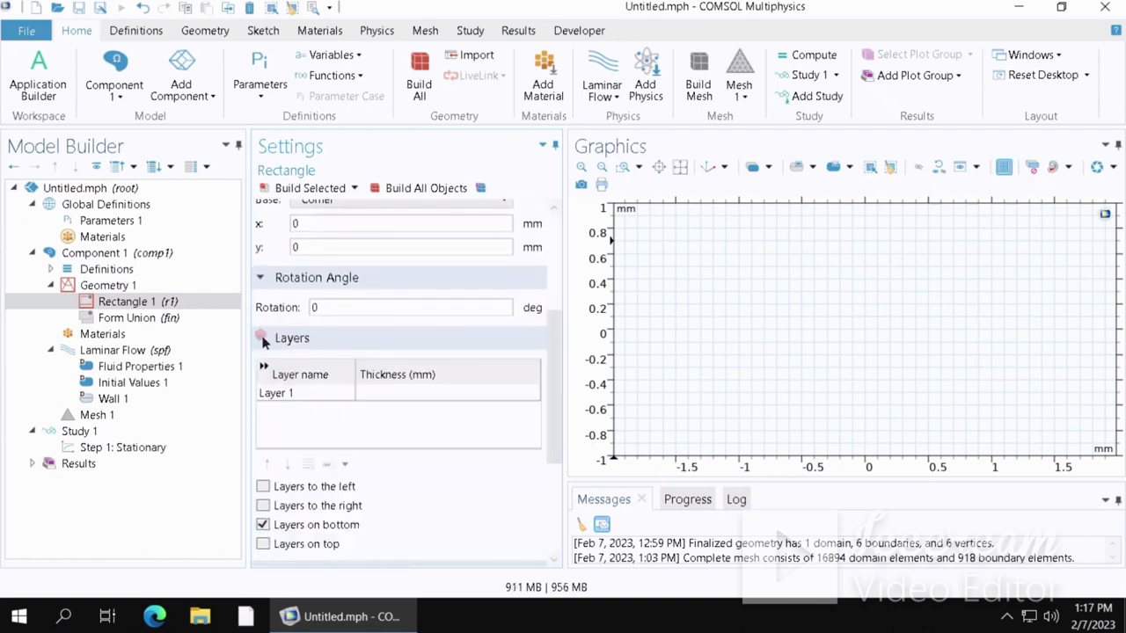
click(261, 338)
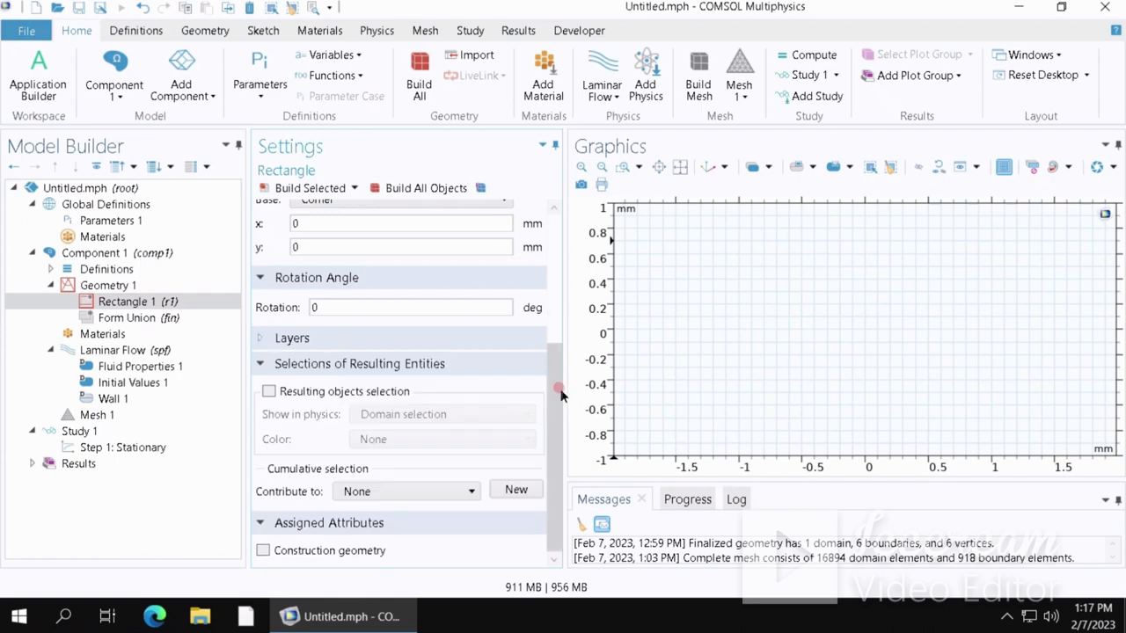
drag(561, 393, 560, 450)
click(308, 363)
drag(558, 395, 557, 195)
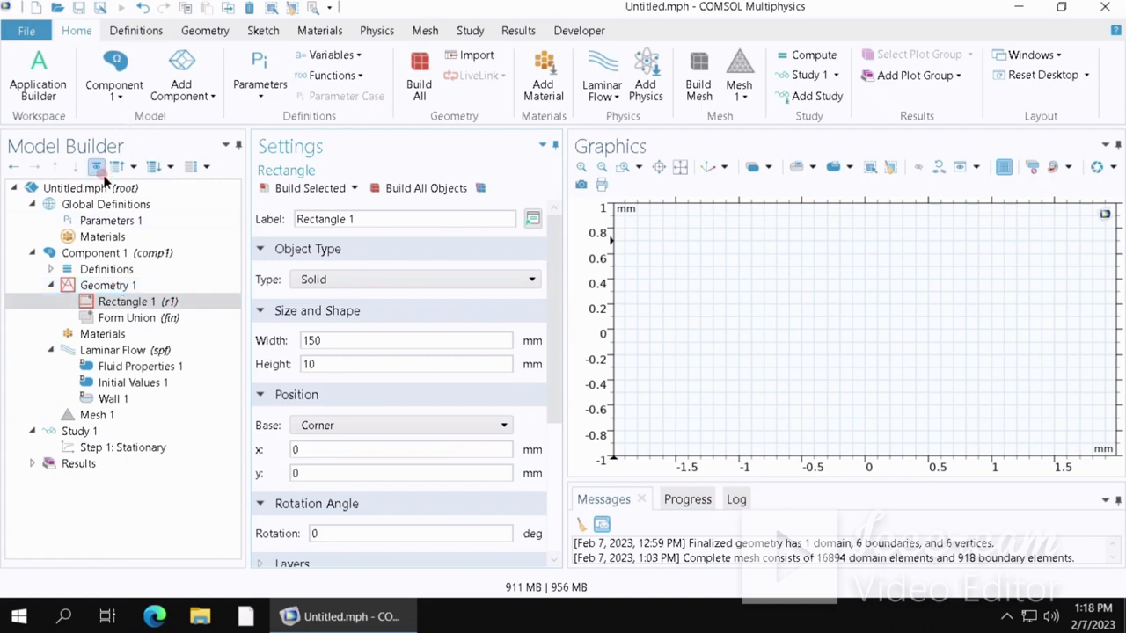
right_click(109, 291)
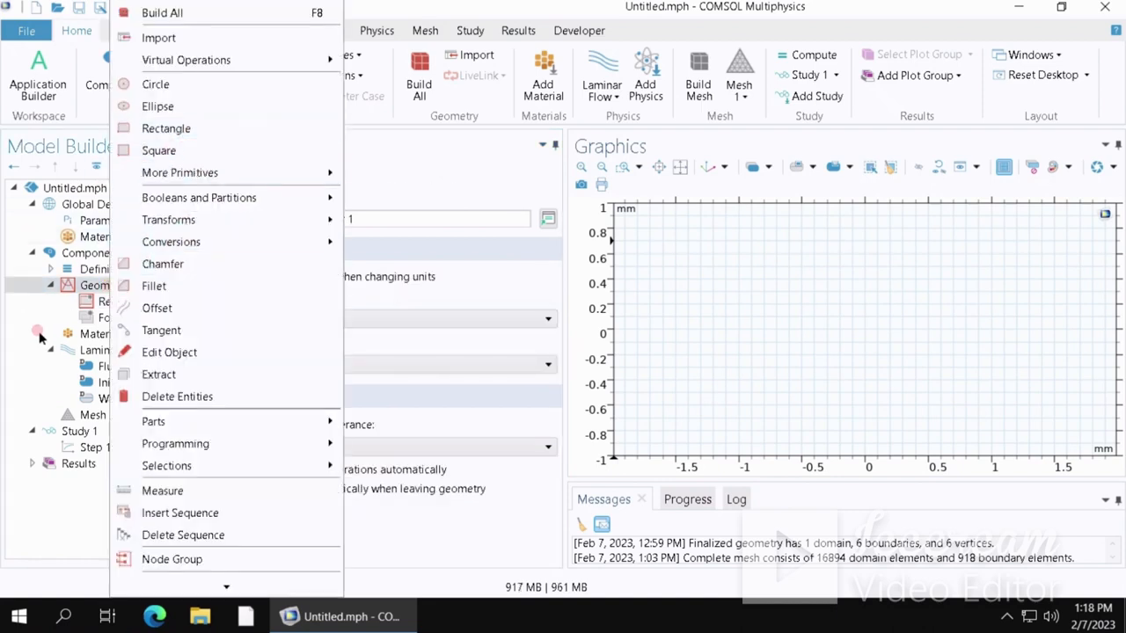
click(16, 291)
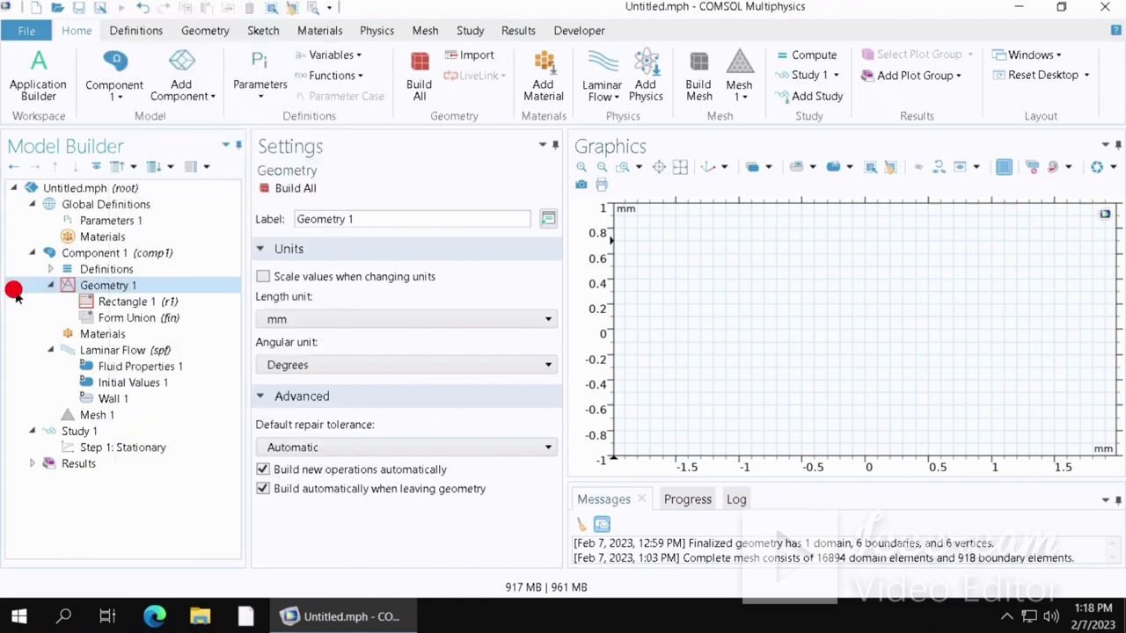
click(123, 304)
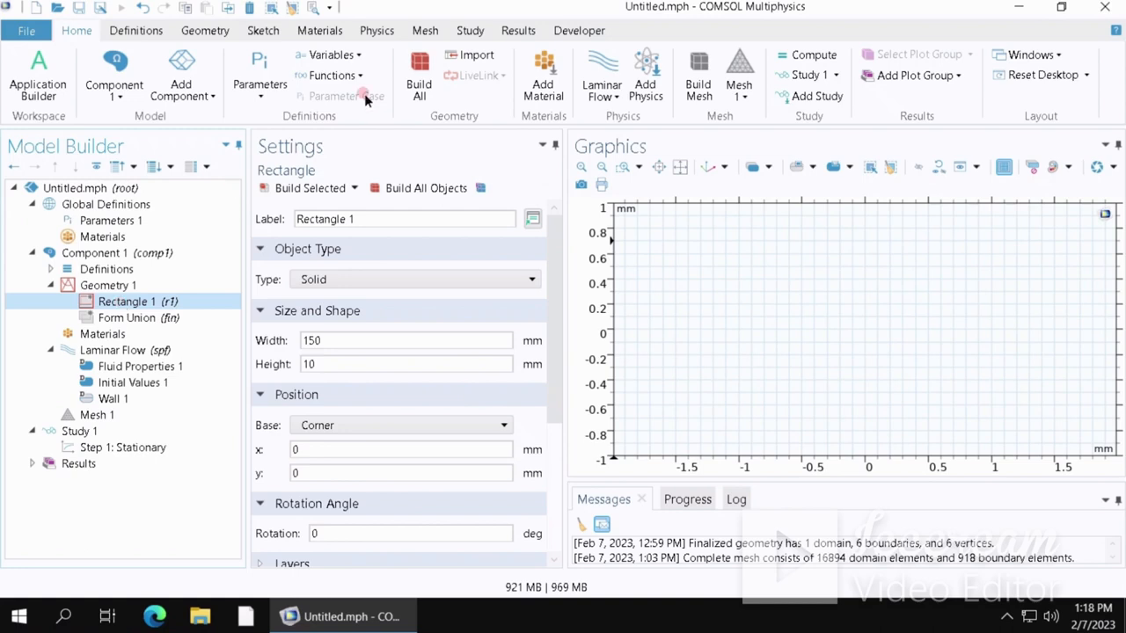
click(356, 219)
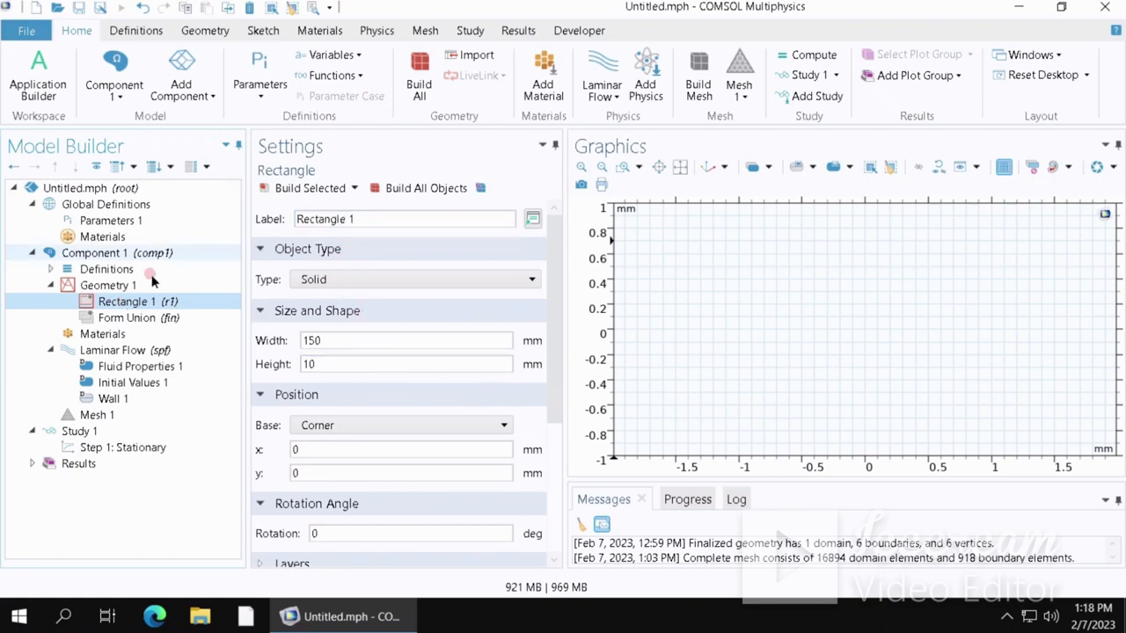
click(104, 287)
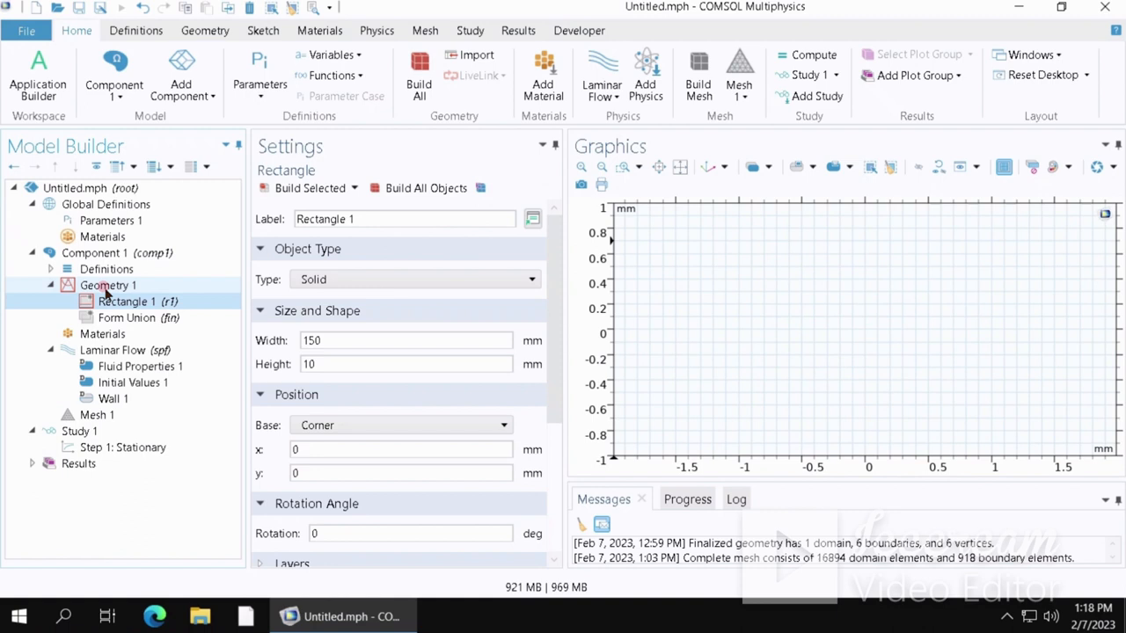
click(310, 343)
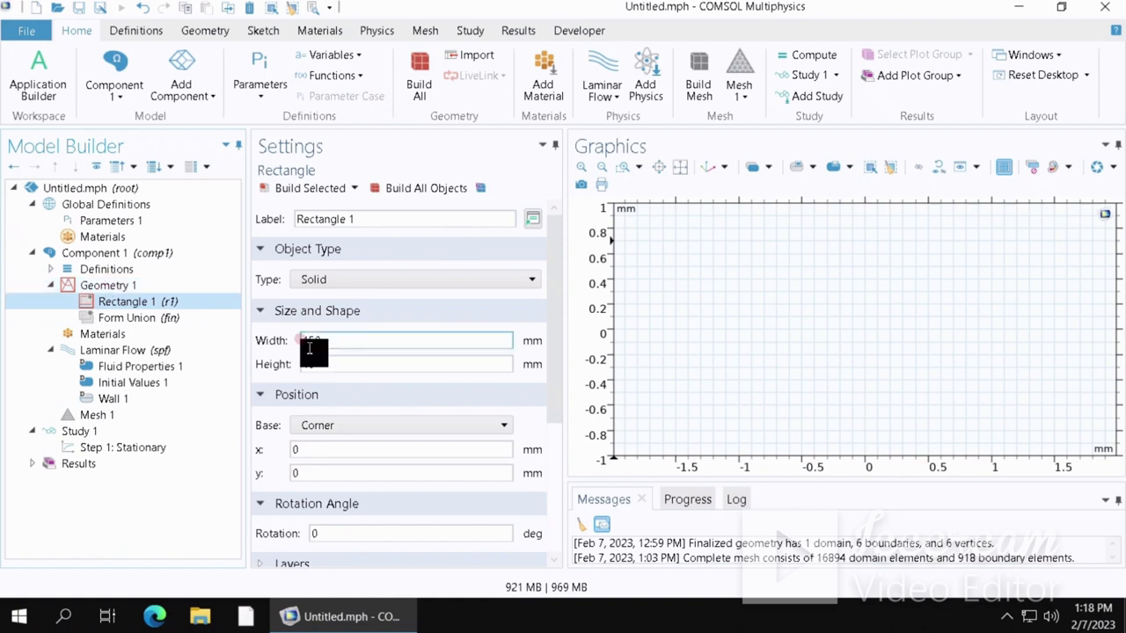
- Build the 150 mm by 10 mm rectangle and check it in the graphics
click(342, 447)
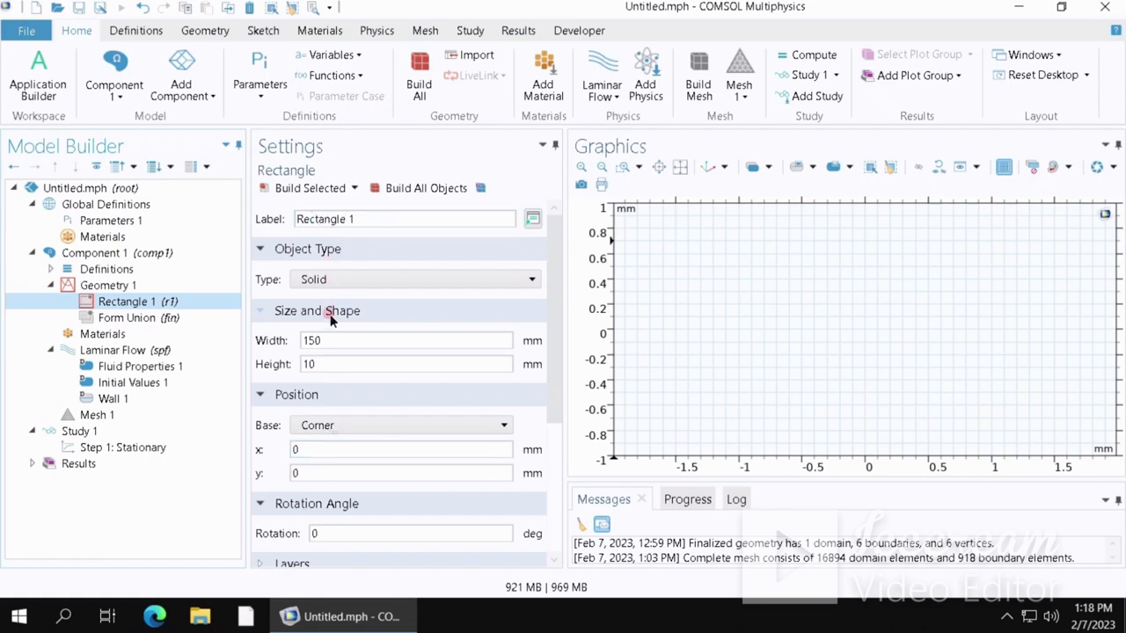
click(328, 342)
click(306, 190)
click(306, 190)
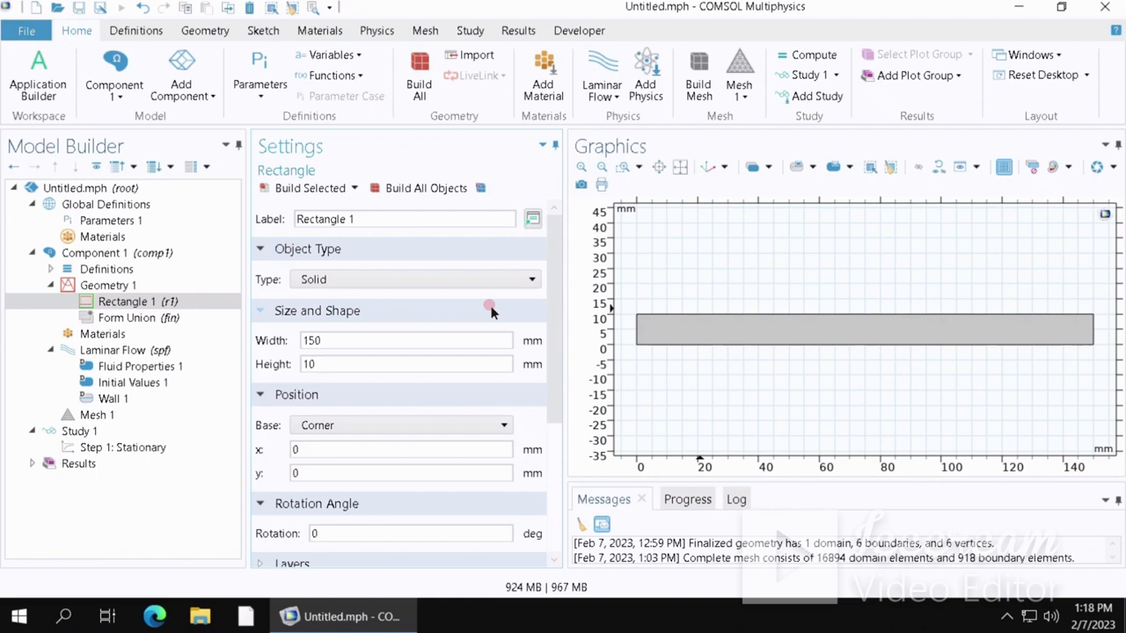
click(639, 336)
click(677, 333)
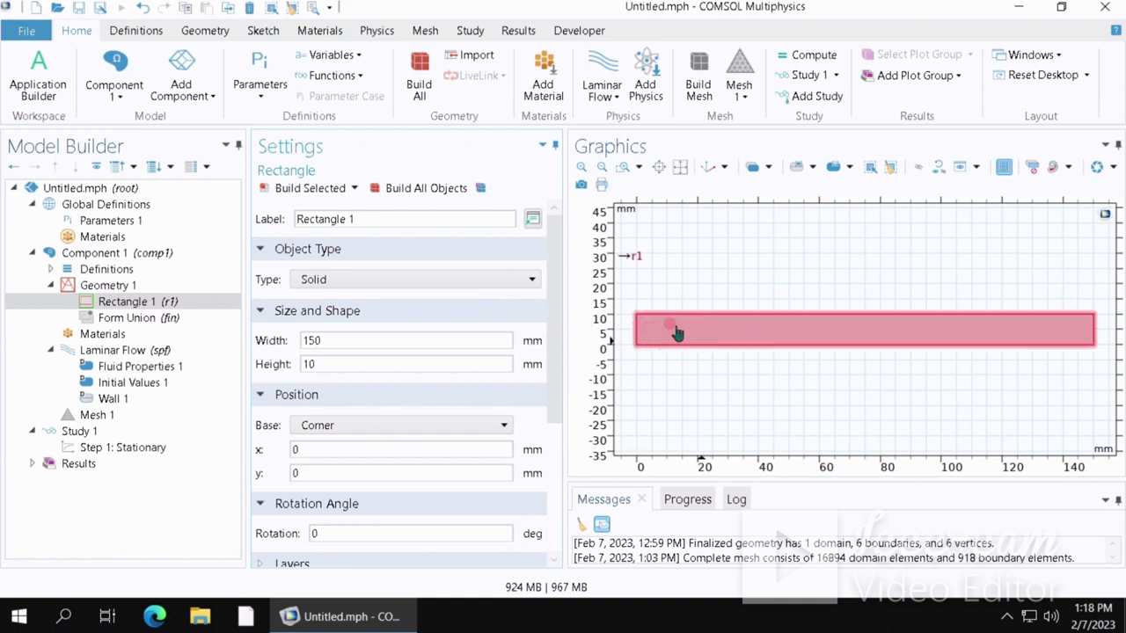
click(192, 348)
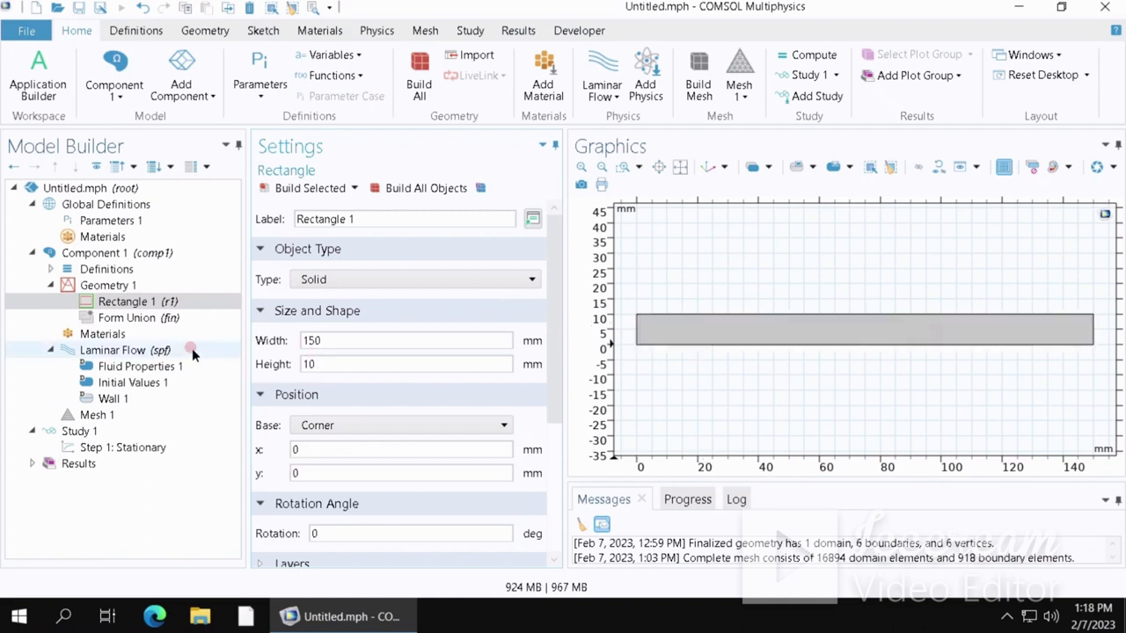
- Duplicate the first rectangle in the geometry sequence
click(140, 303)
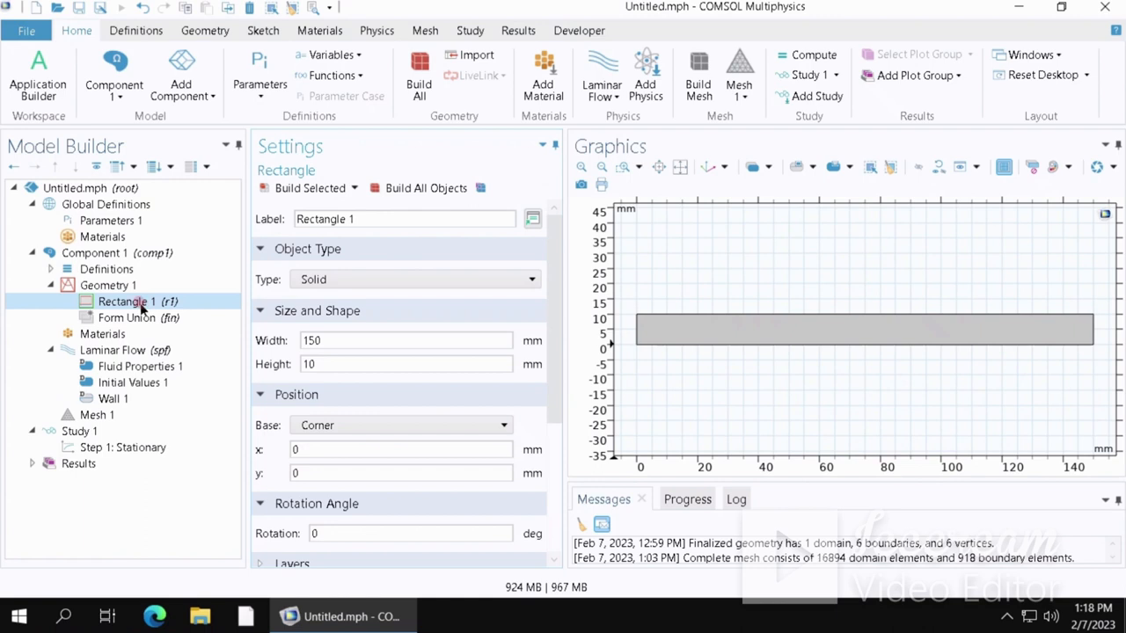
right_click(141, 304)
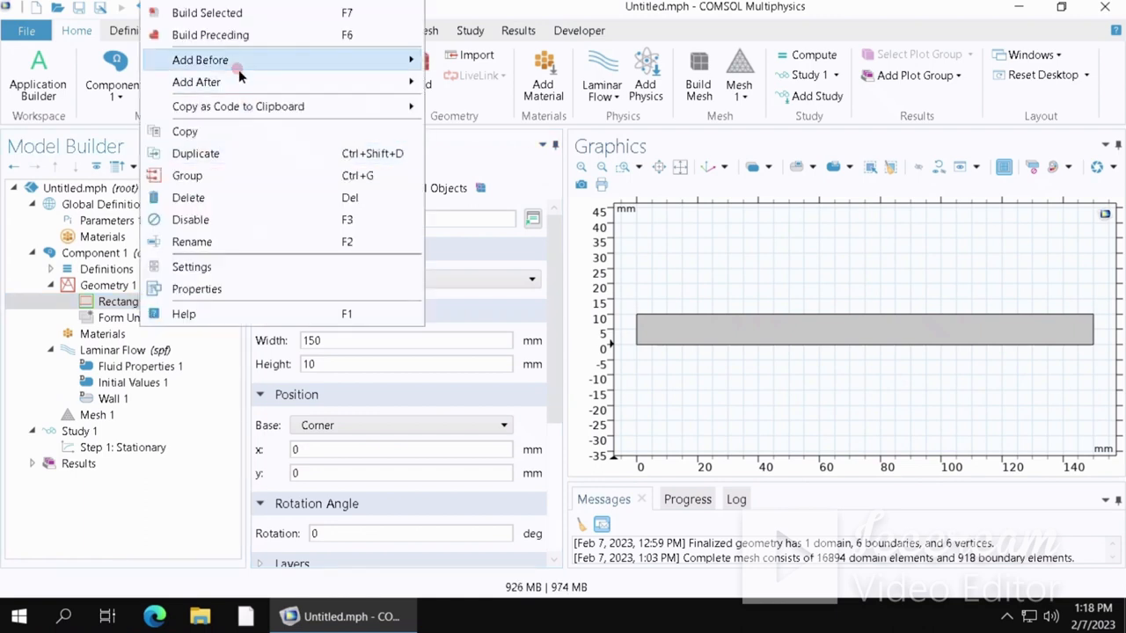
click(197, 154)
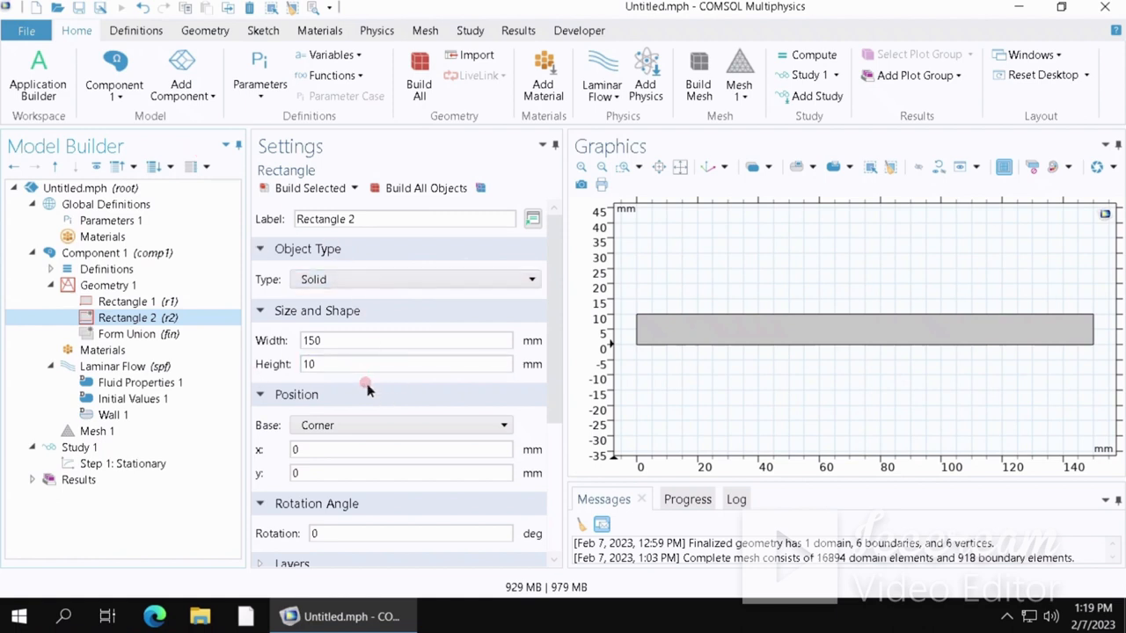
- Resize the duplicated rectangle to width 20 mm and height 5 mm and build it
click(314, 342)
click(315, 342)
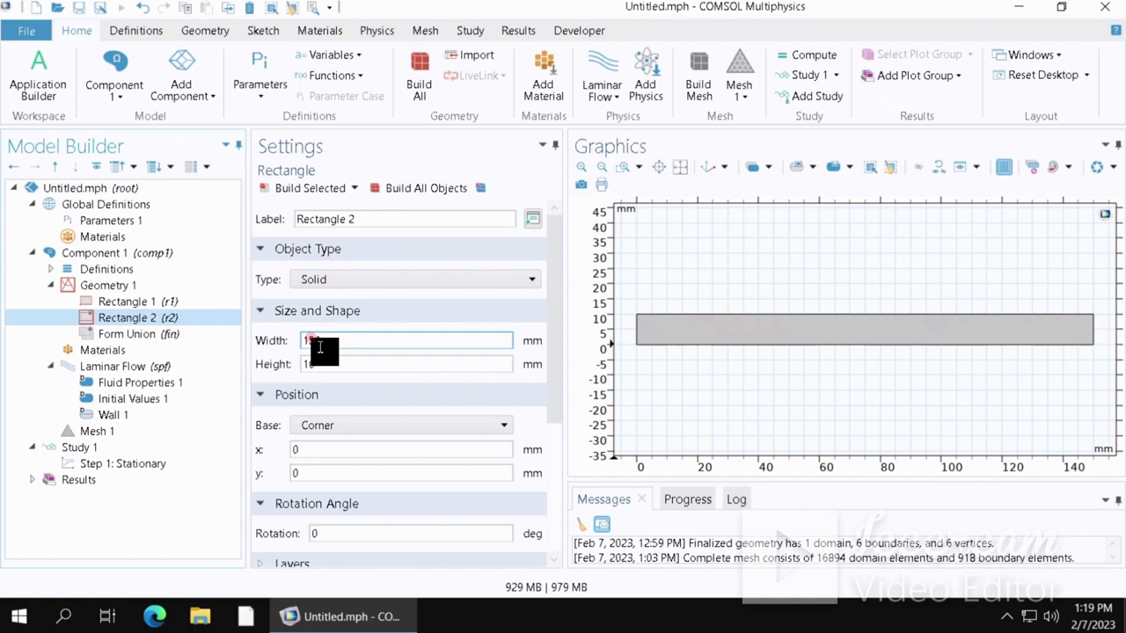
double_click(304, 345)
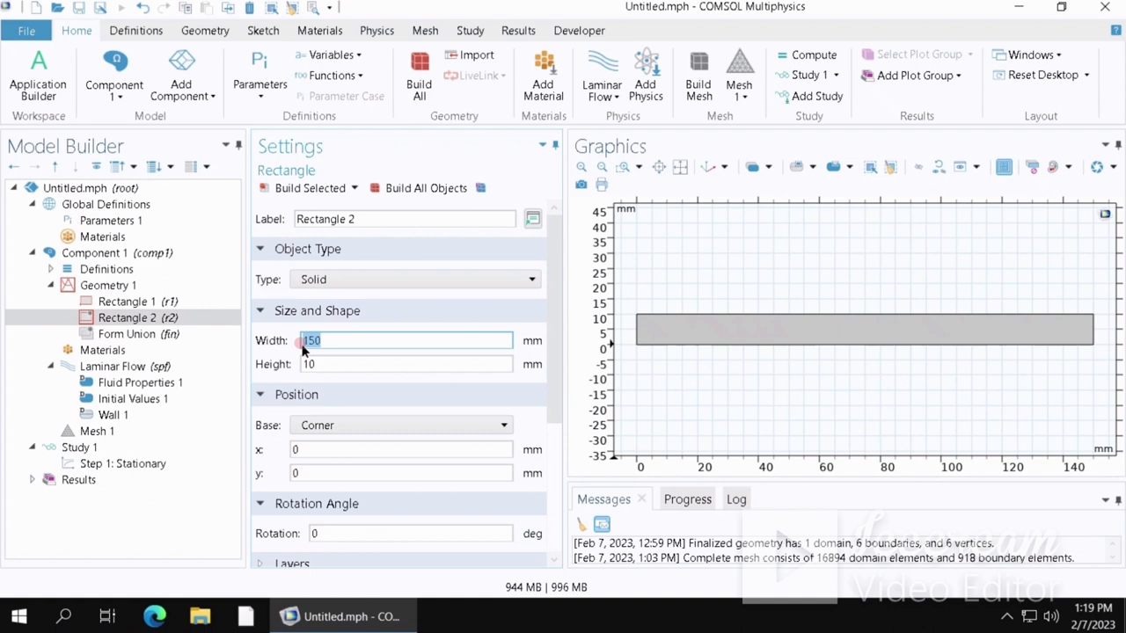
text(20)
click(315, 364)
drag(315, 364, 285, 372)
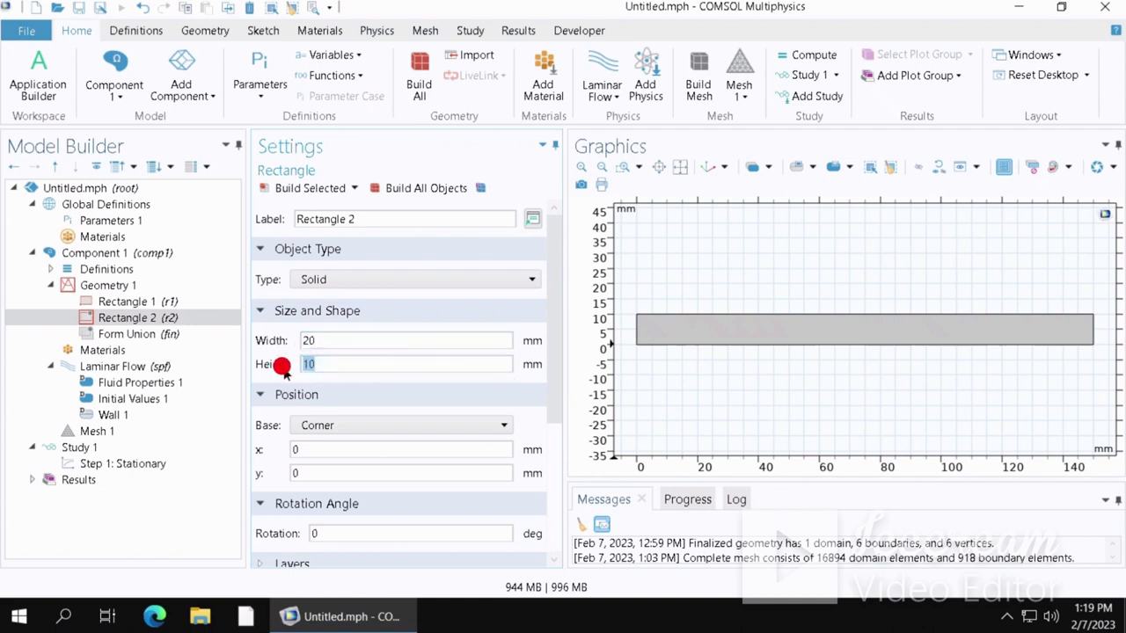
scroll(414, 399, down, 5)
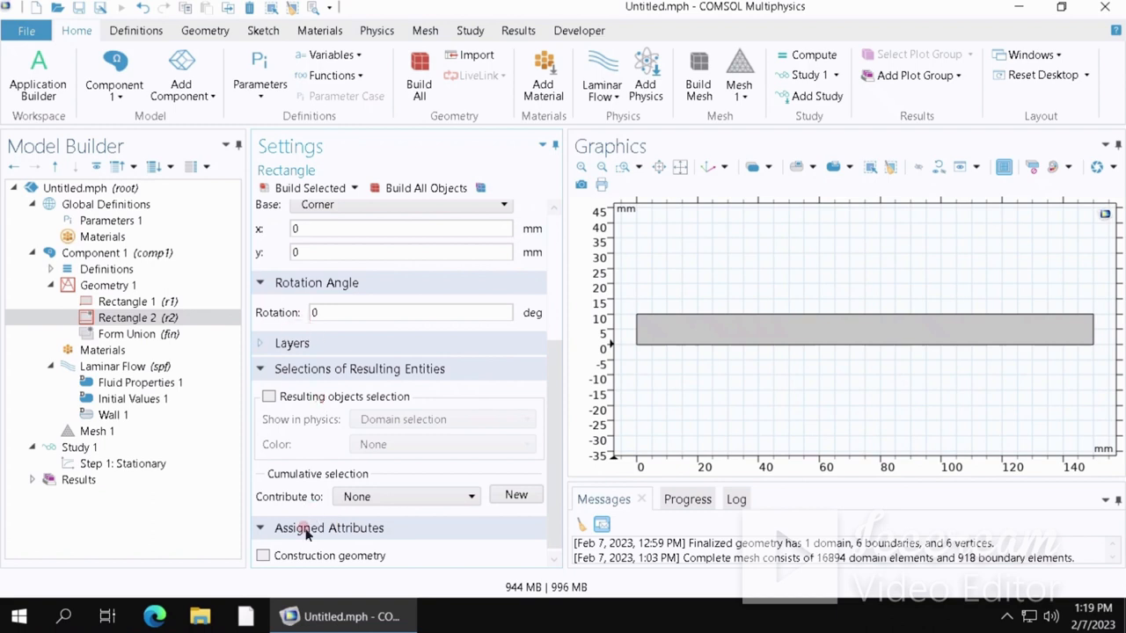
scroll(285, 330, up, 5)
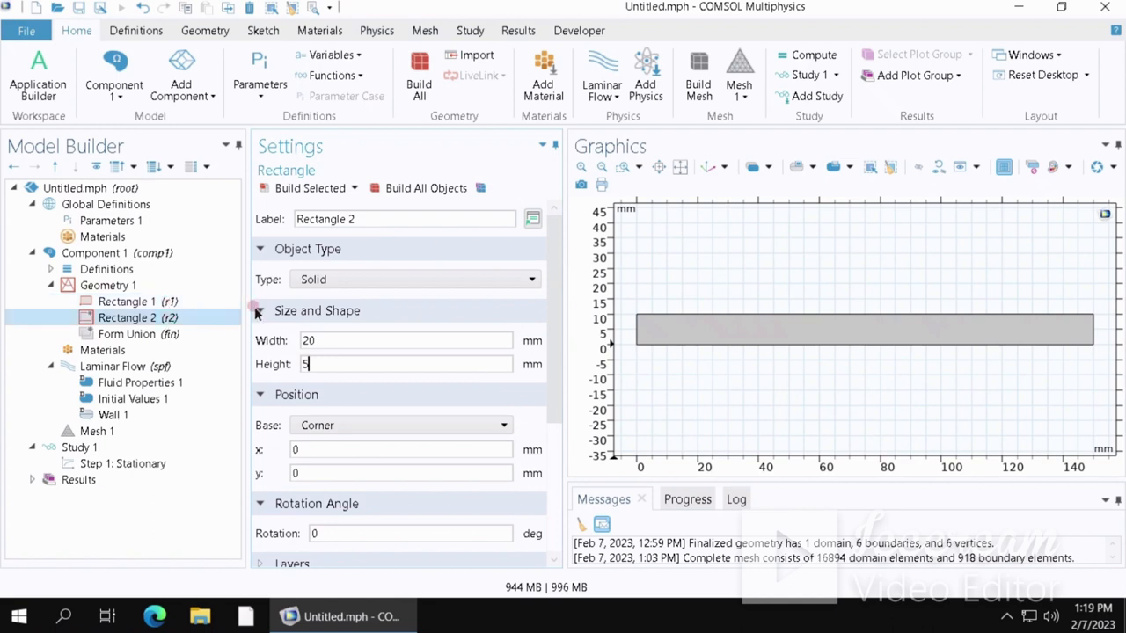
click(309, 362)
key(BackSpace)
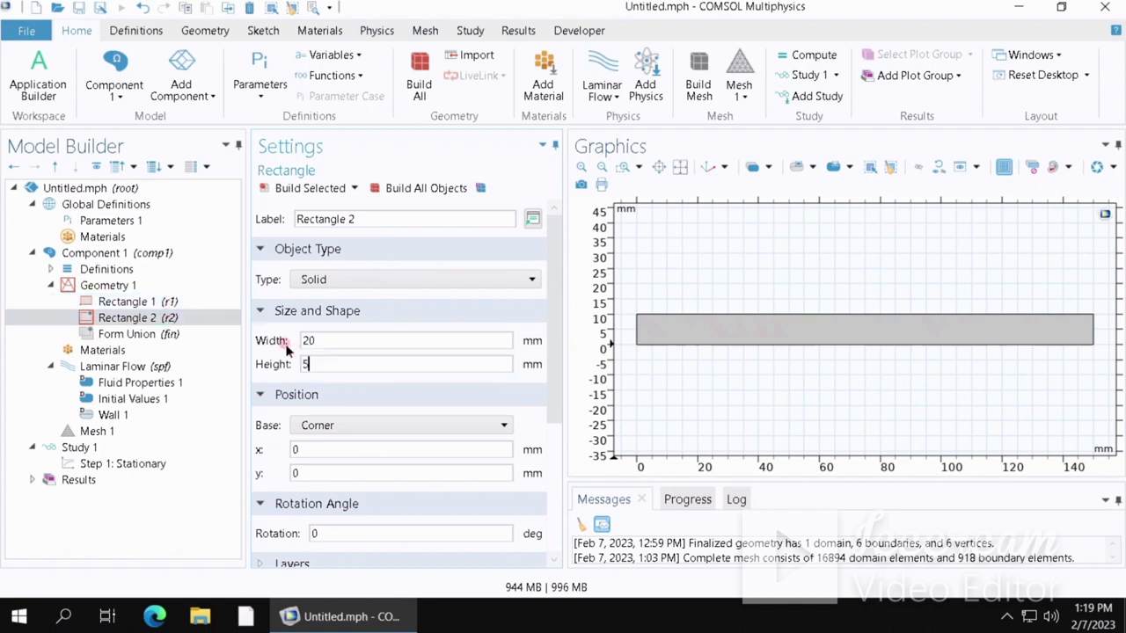
text(5)
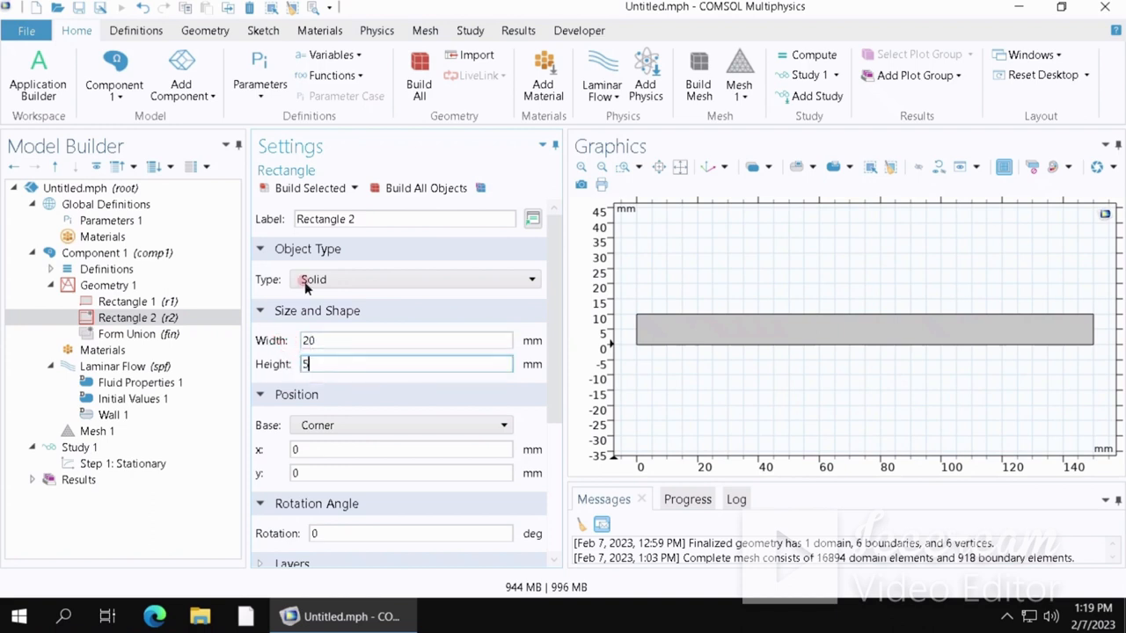
click(308, 188)
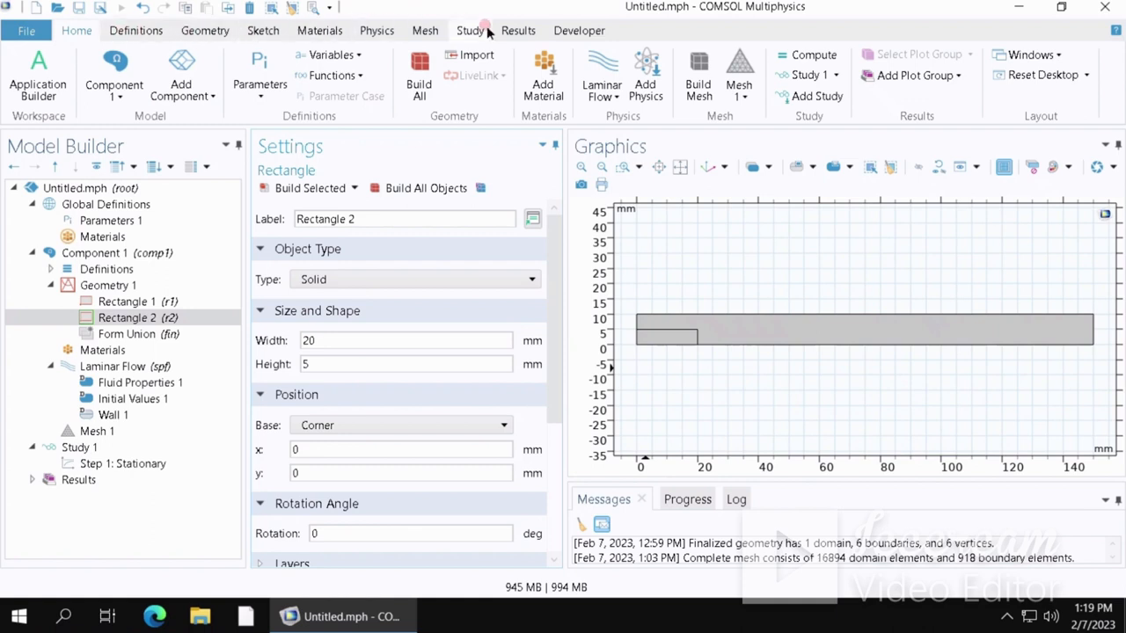
- Add a Difference operation that subtracts the small rectangle r2 from the long rectangle r1
click(215, 30)
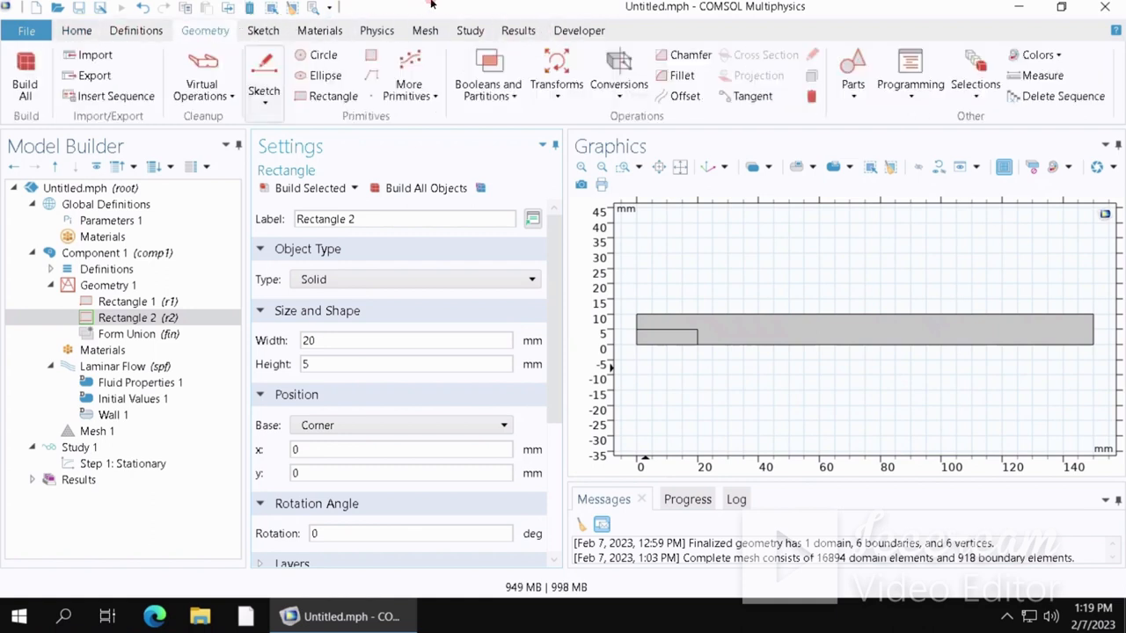
click(510, 98)
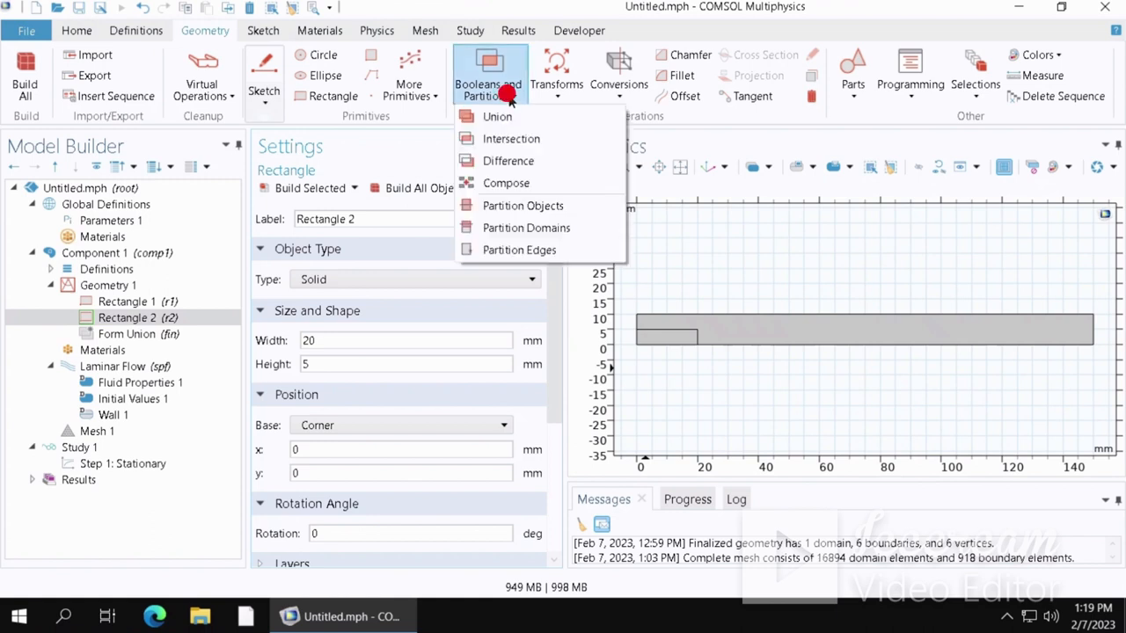
click(508, 161)
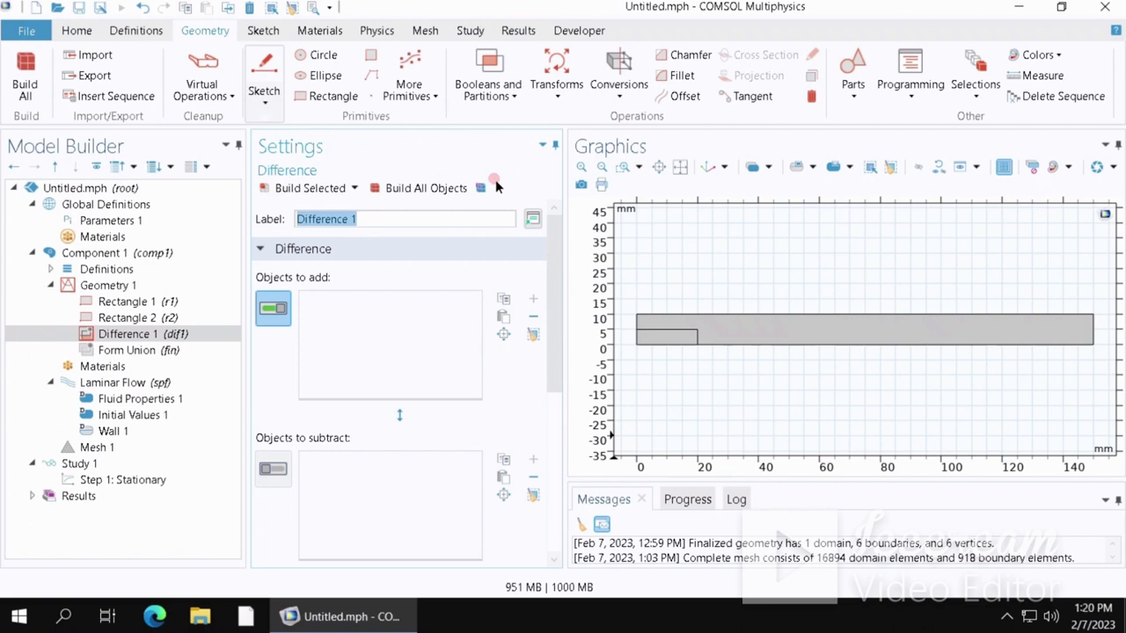
click(281, 308)
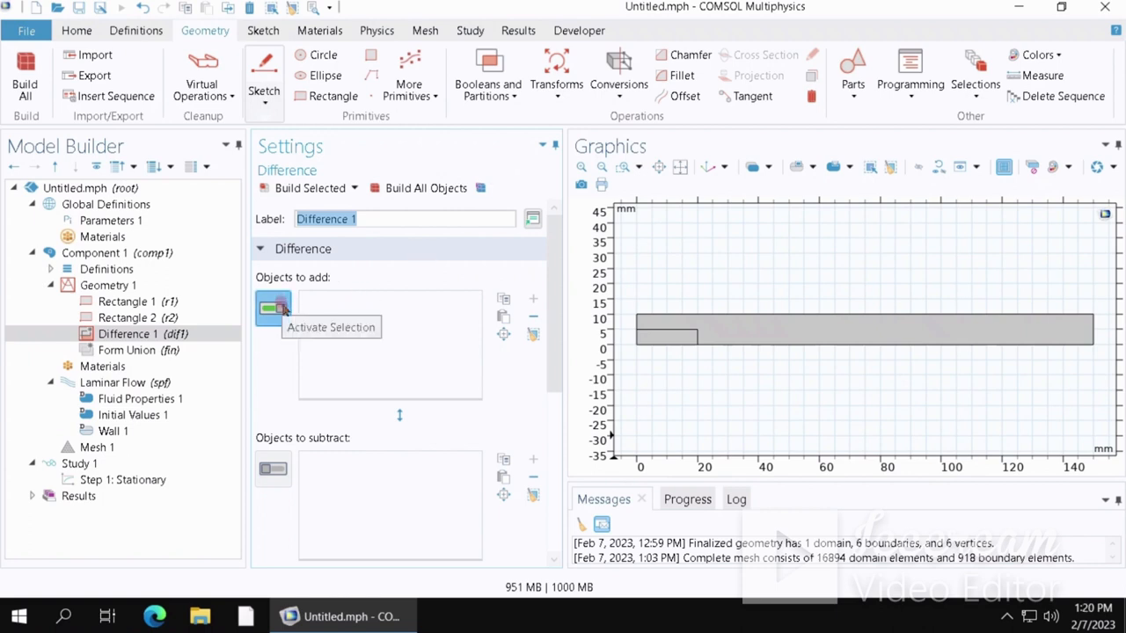
click(383, 332)
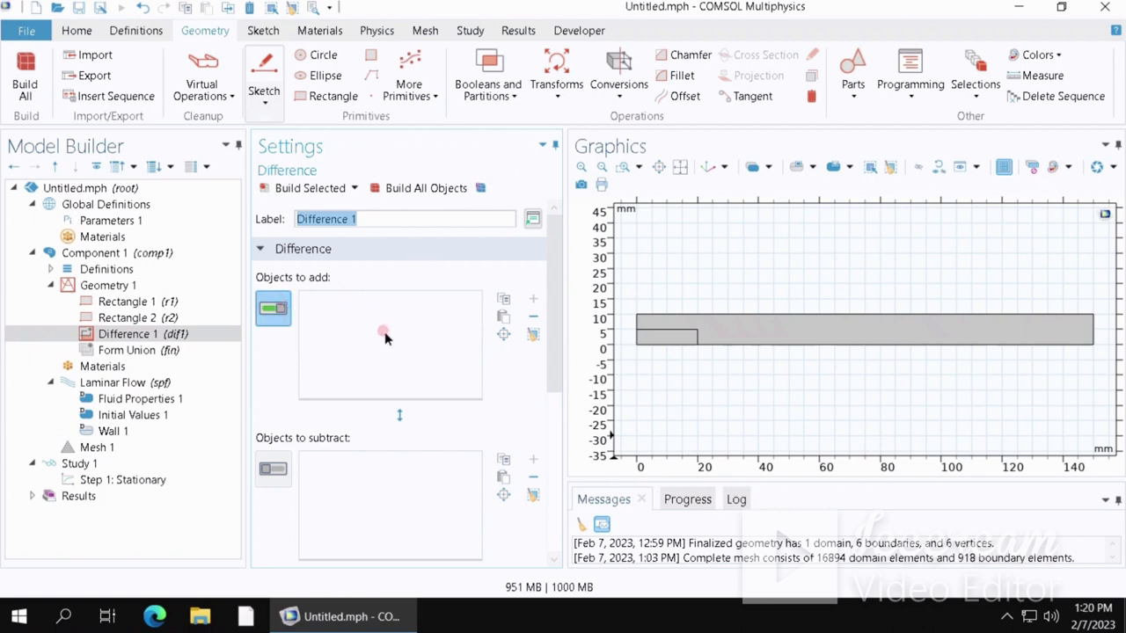
click(685, 320)
click(701, 325)
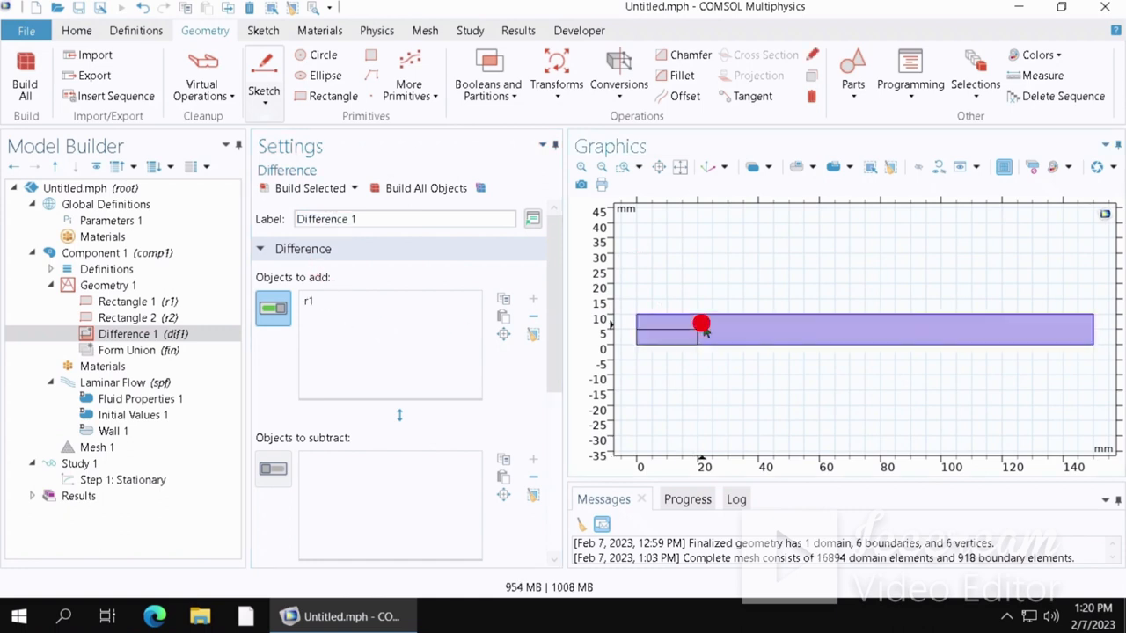
click(280, 469)
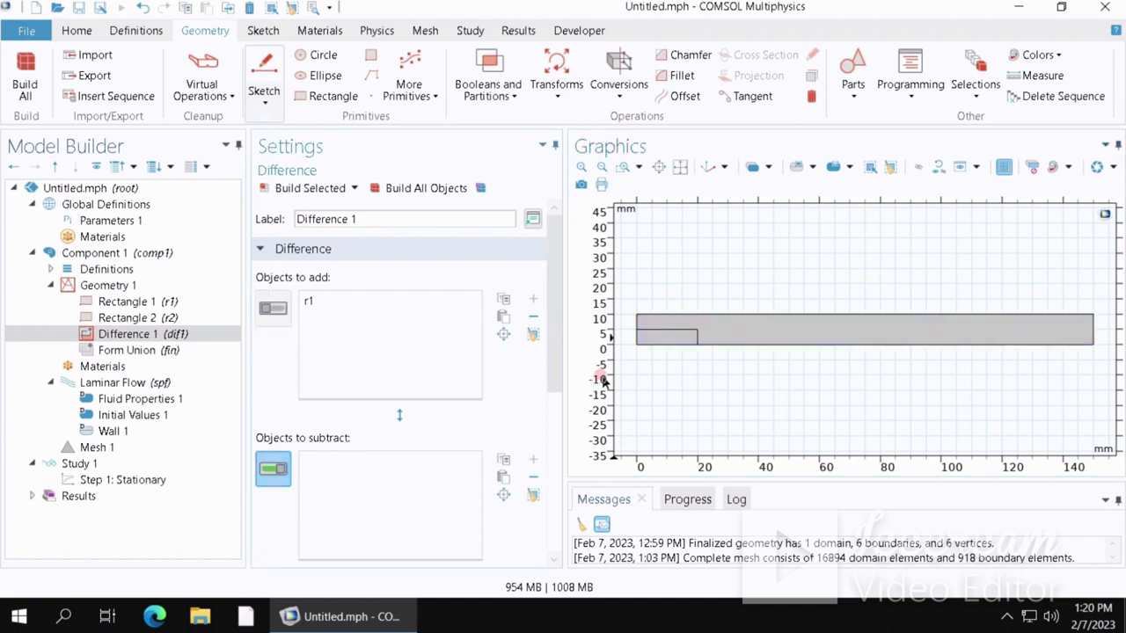
click(663, 341)
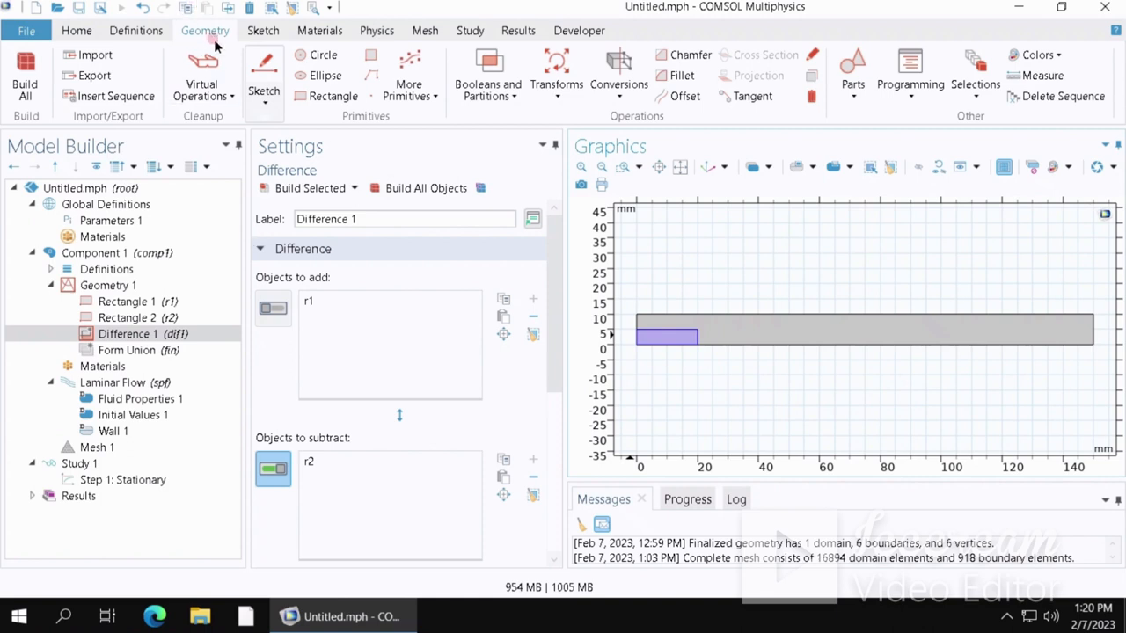
- Build the Difference to produce the stepped channel shape
click(490, 101)
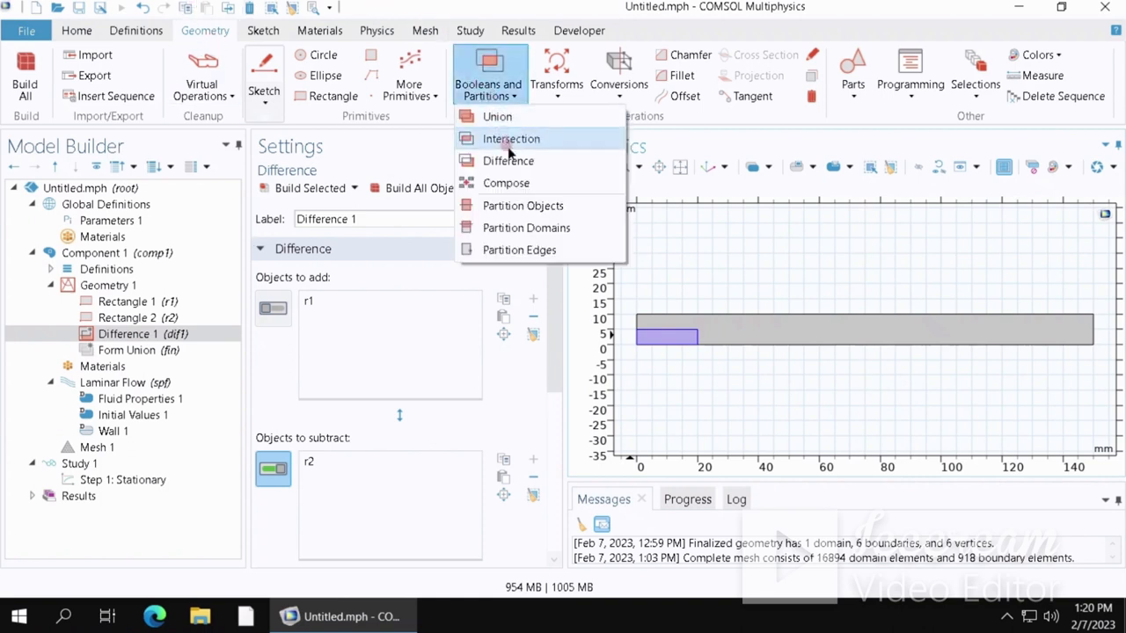
click(491, 98)
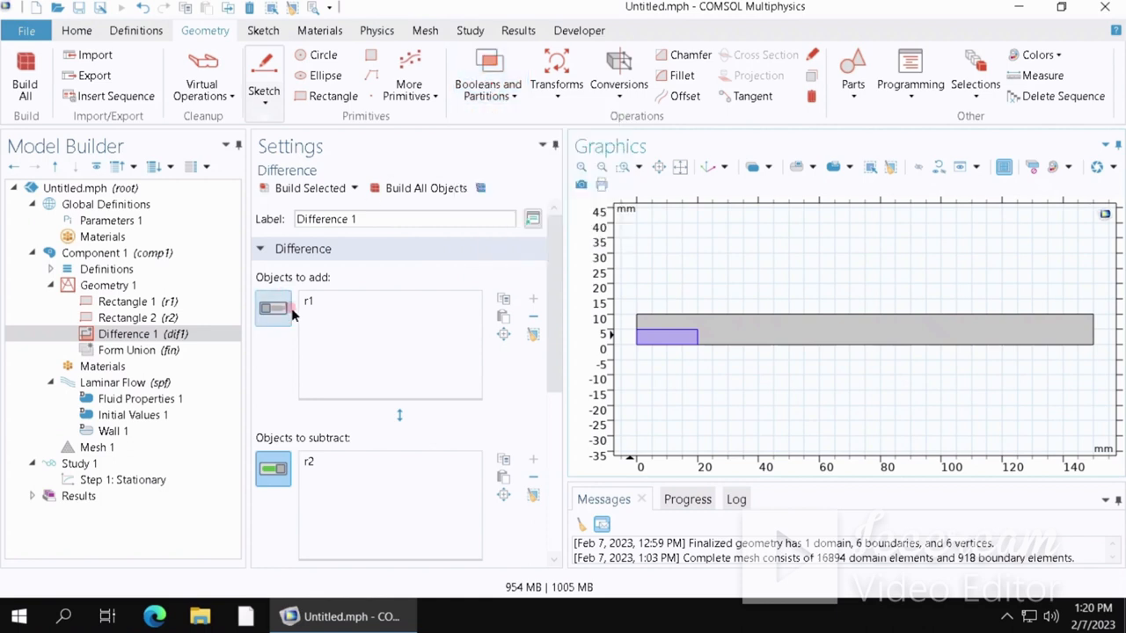
click(352, 349)
click(308, 306)
click(309, 305)
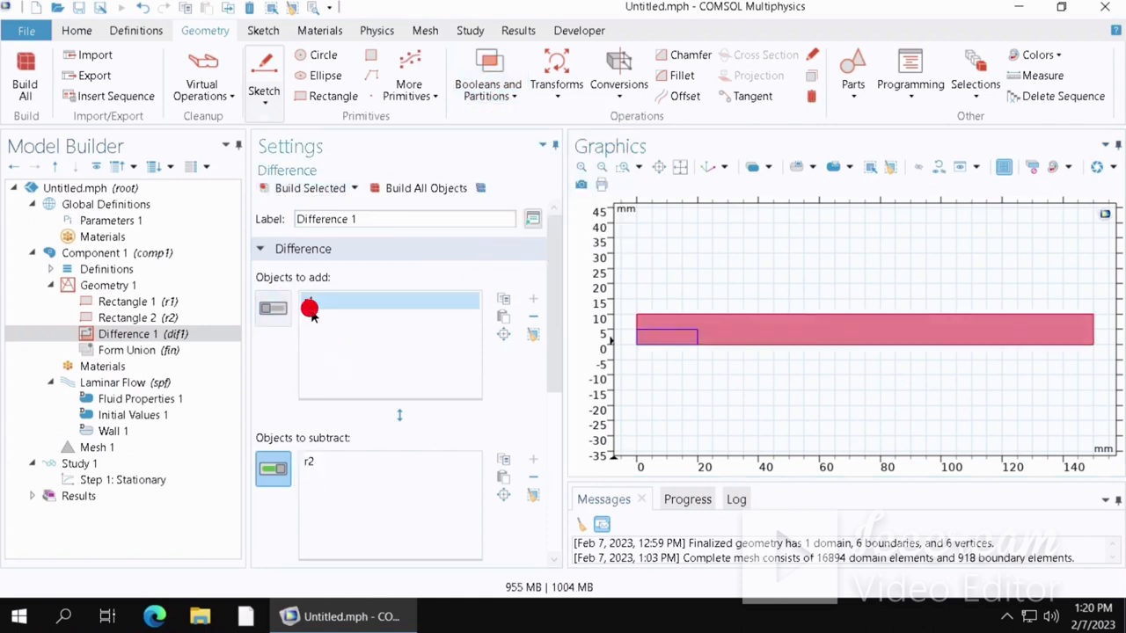
click(335, 482)
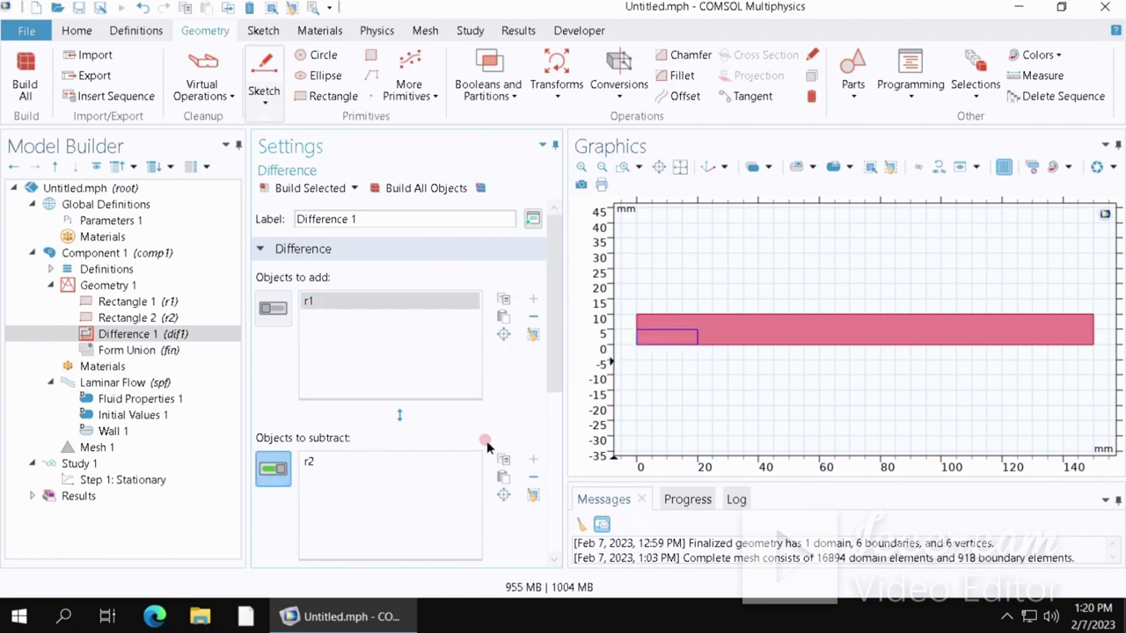
click(289, 190)
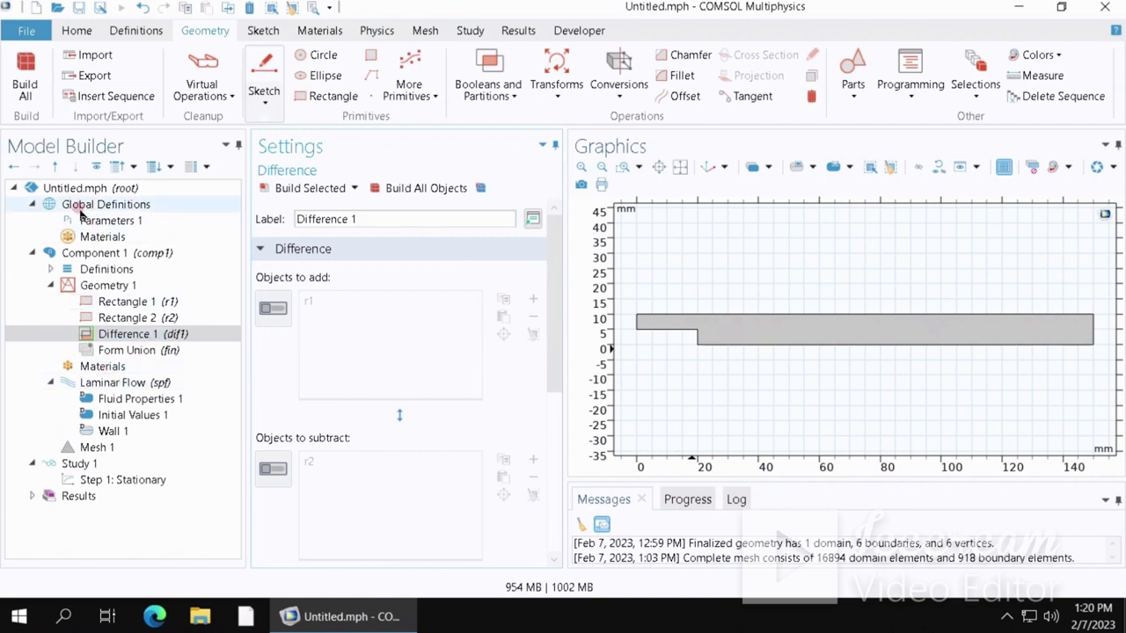
- Add the built-in Air material from the material library to the component
click(100, 367)
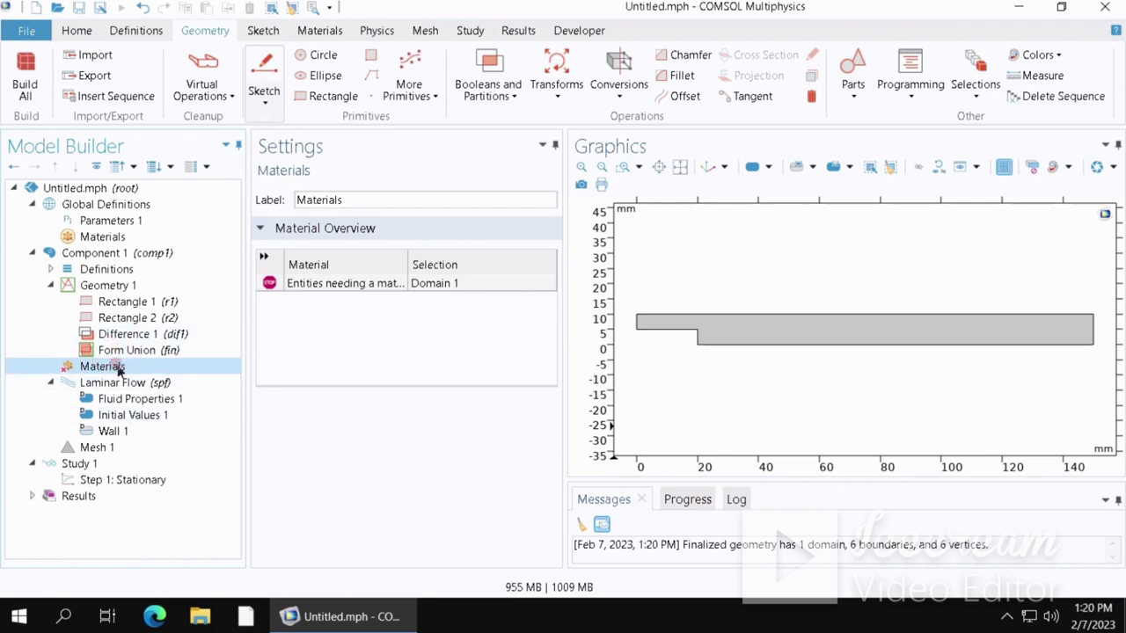
right_click(117, 370)
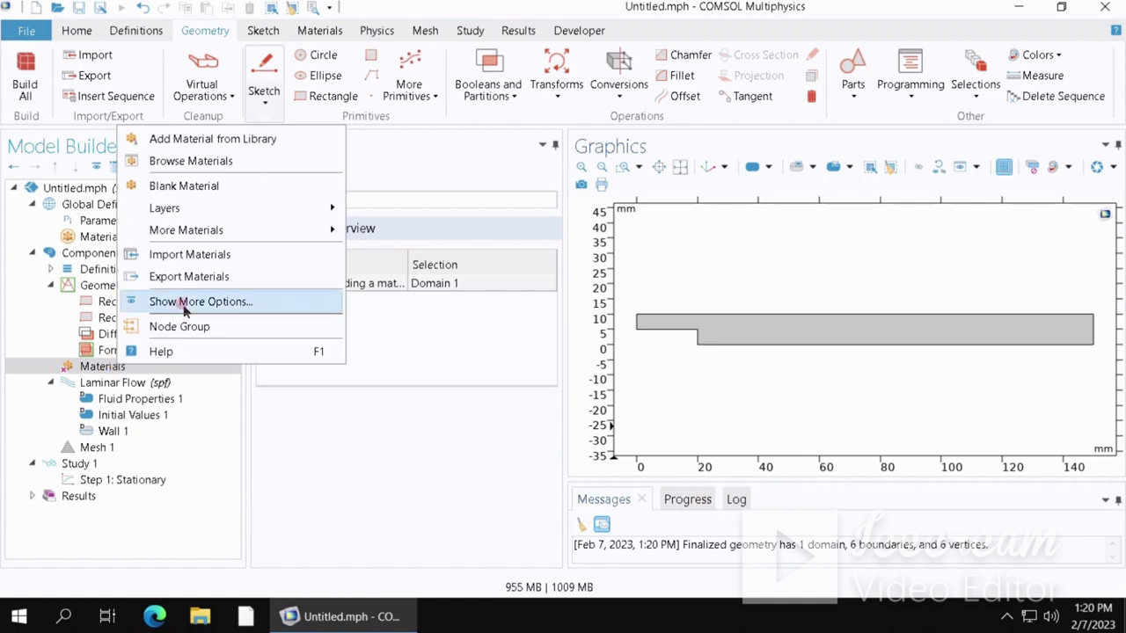
click(211, 147)
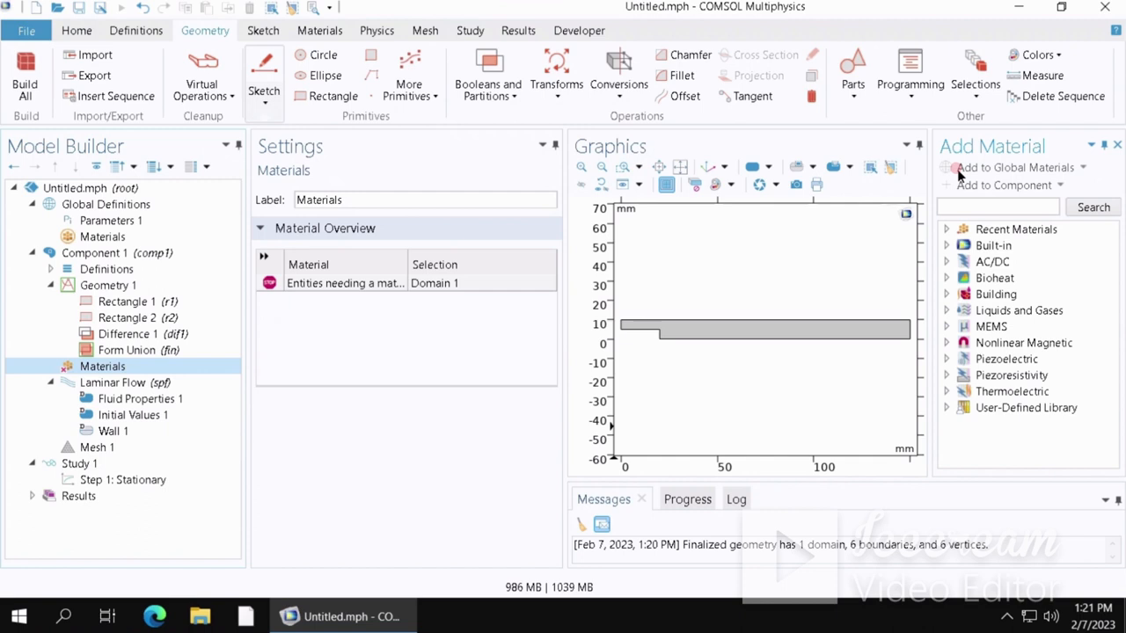
click(958, 246)
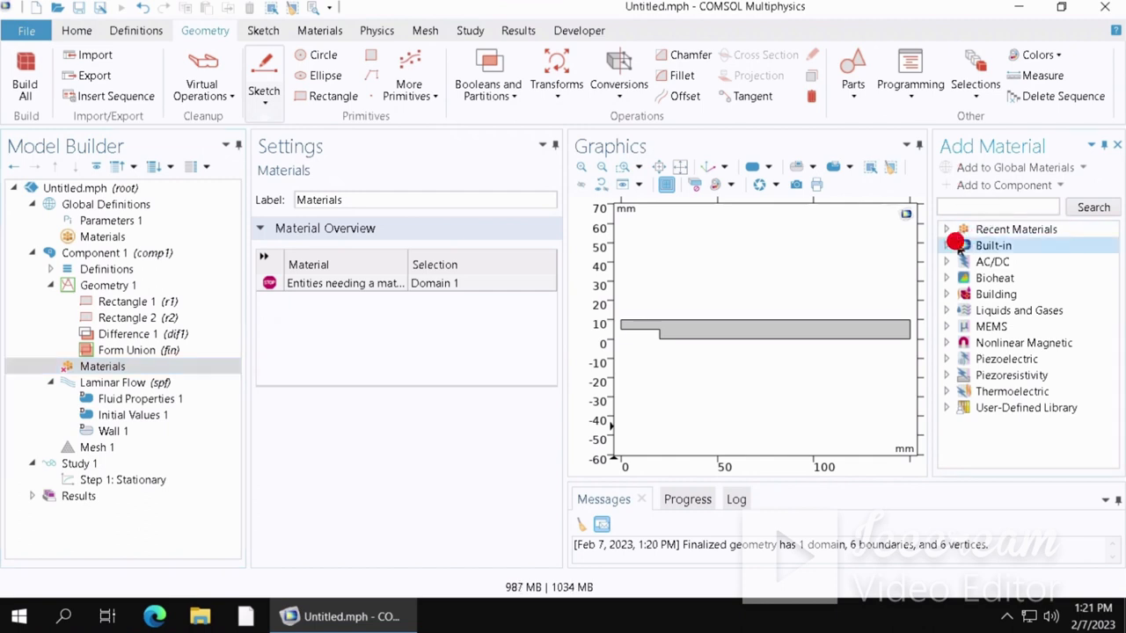
click(946, 245)
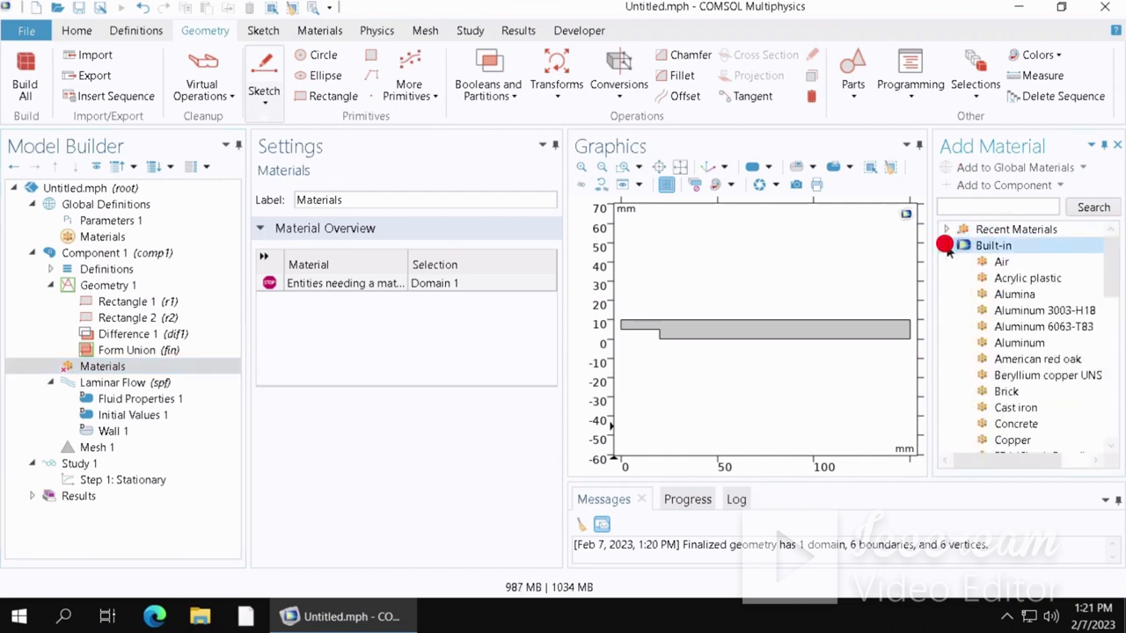
click(998, 262)
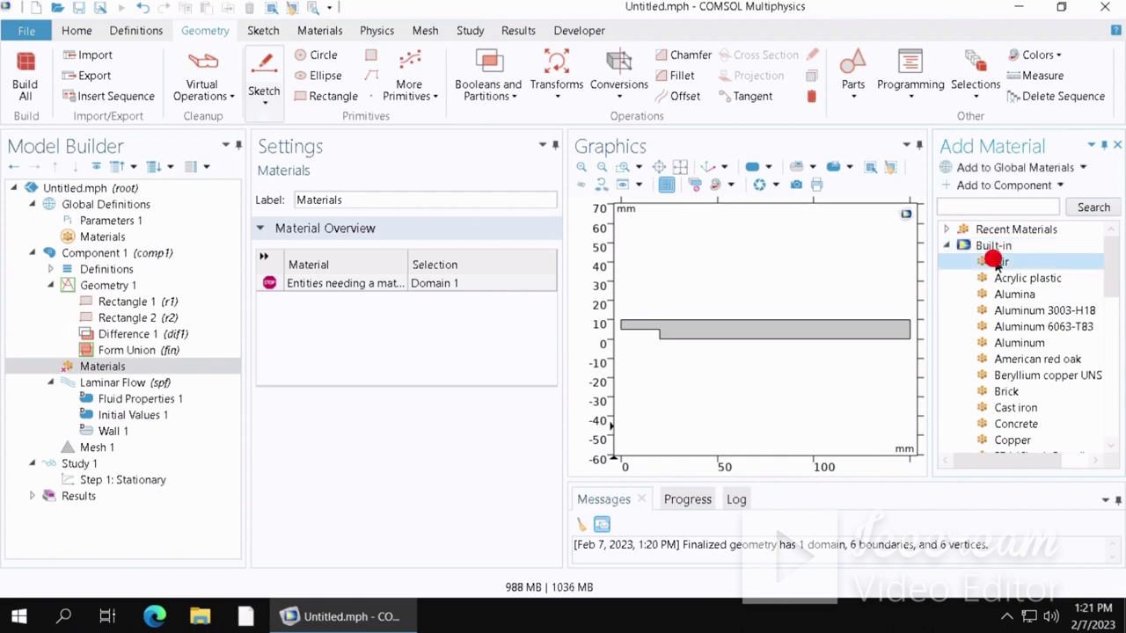
click(966, 187)
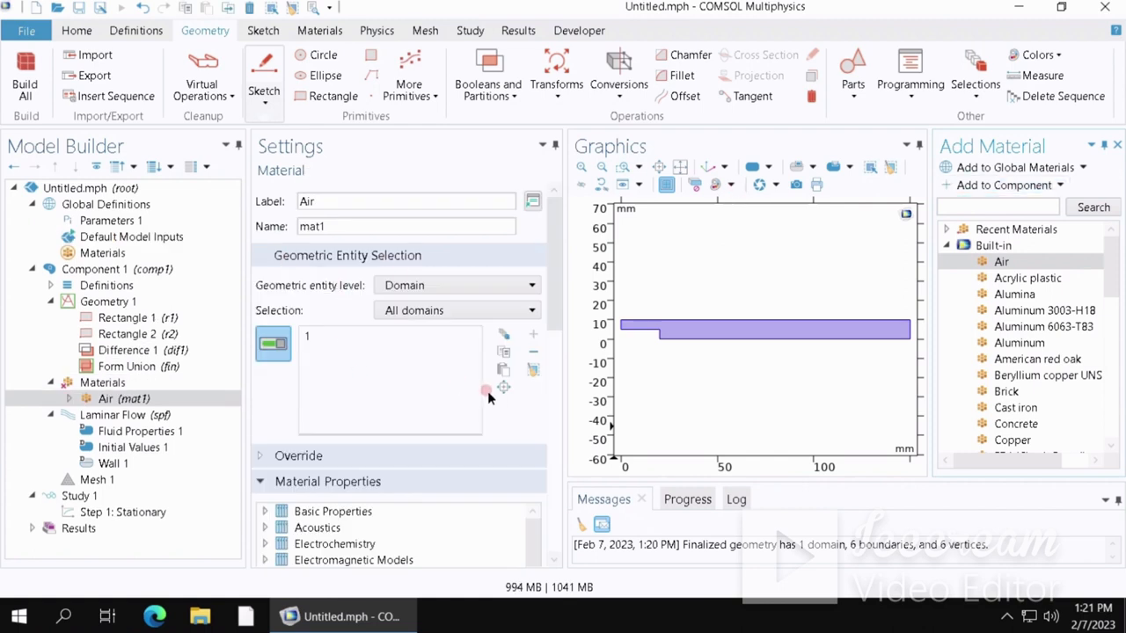
click(986, 262)
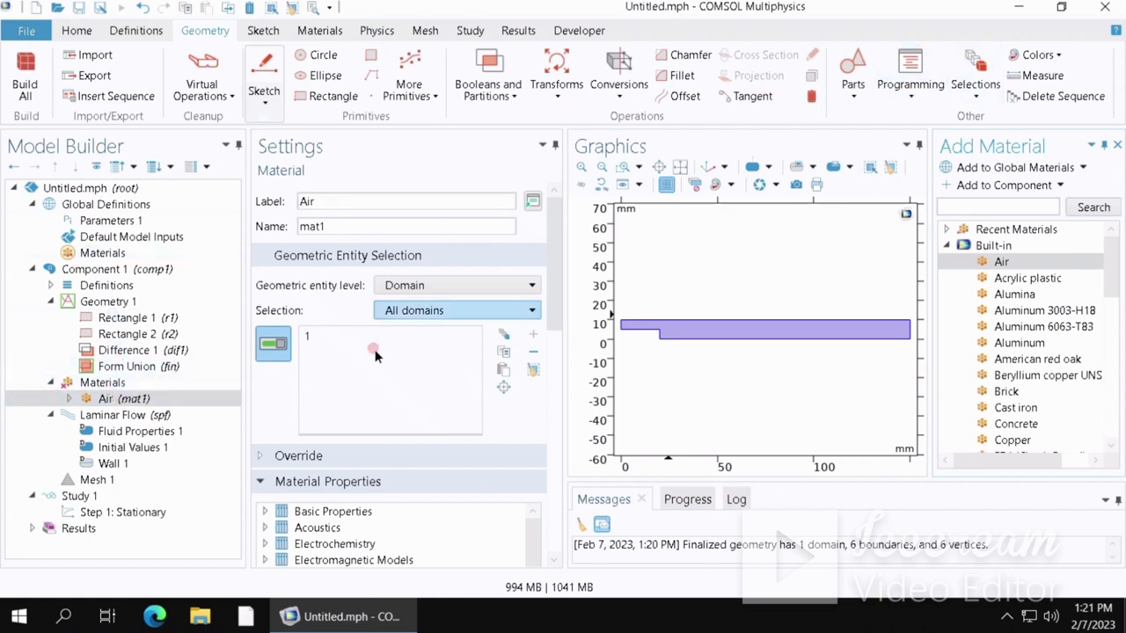
click(102, 381)
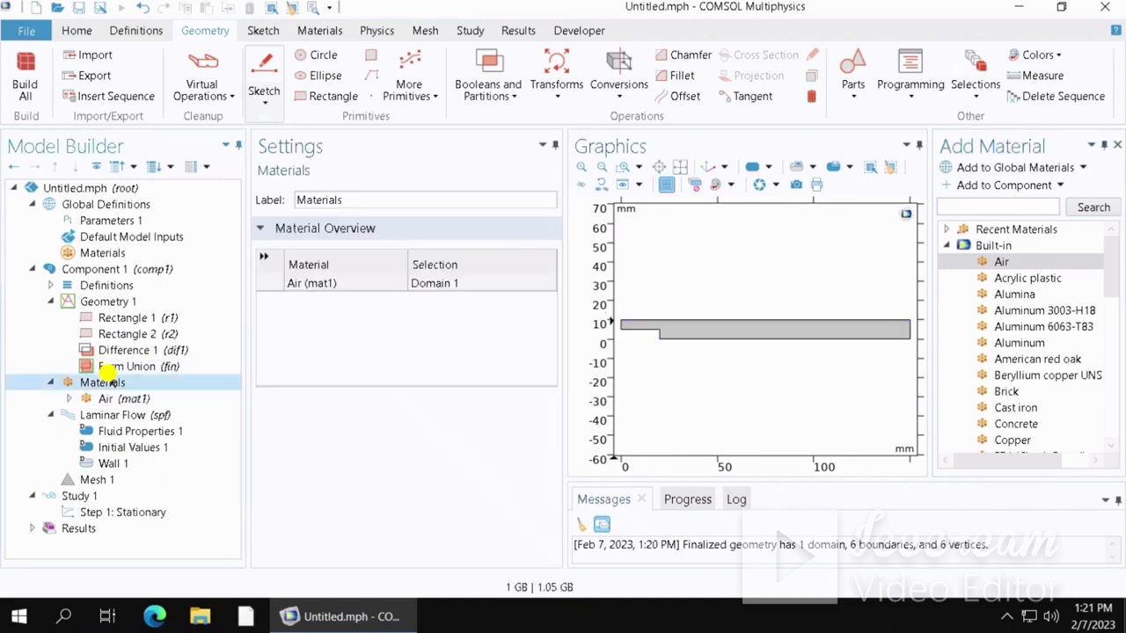
- Add an Inlet boundary condition on the channel's left edge with a normal inflow velocity of 0.5 m/s
right_click(103, 381)
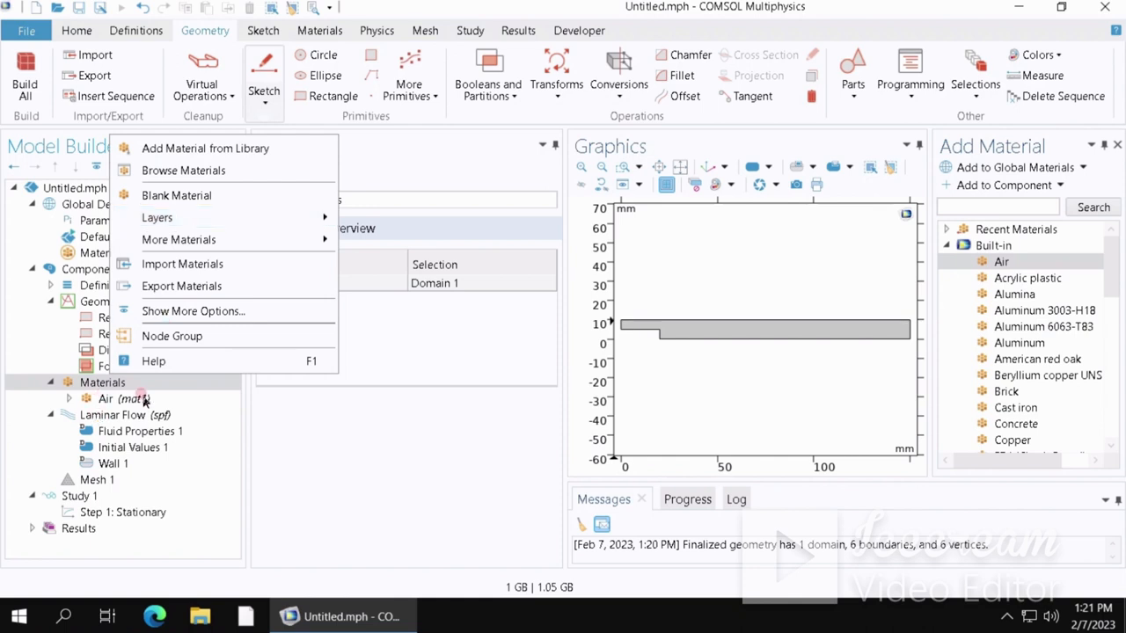
click(367, 415)
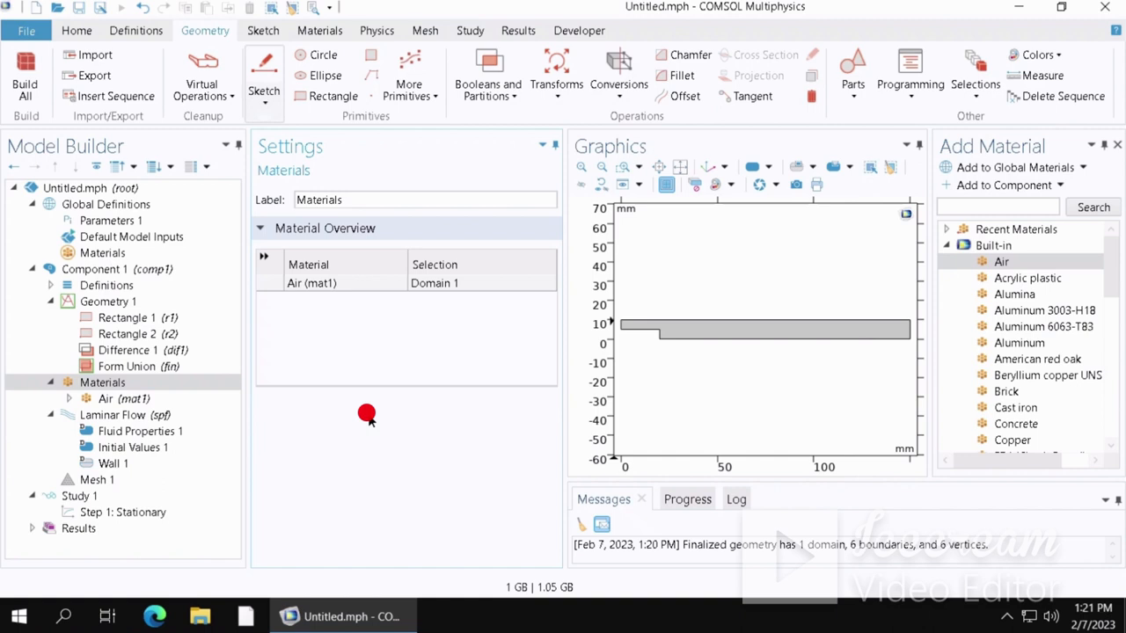
click(112, 417)
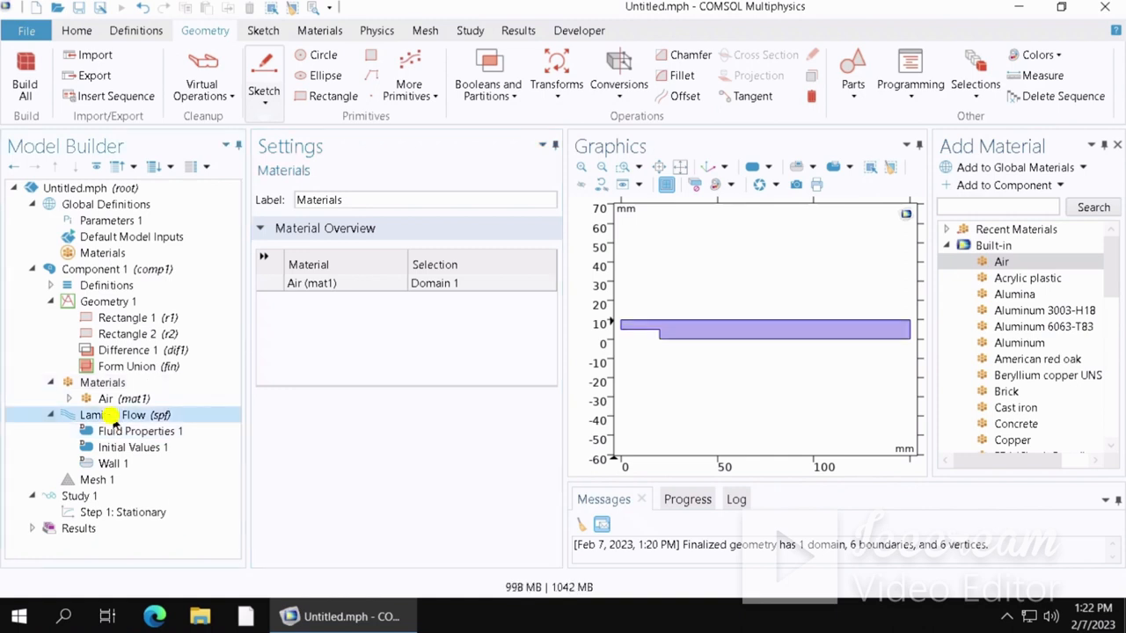
right_click(112, 417)
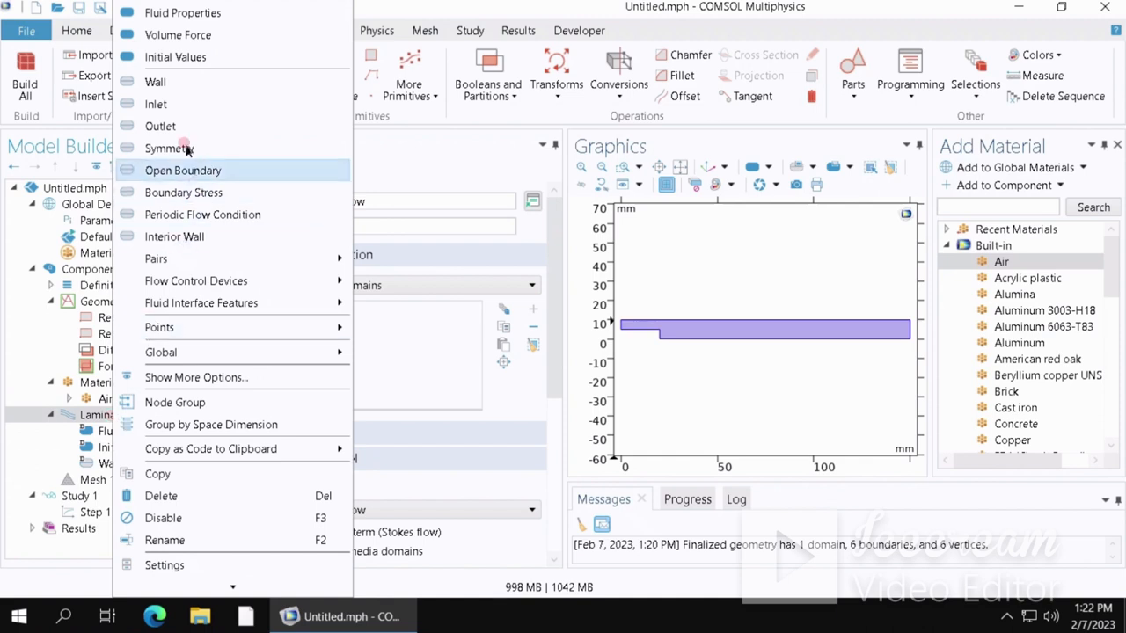
click(160, 105)
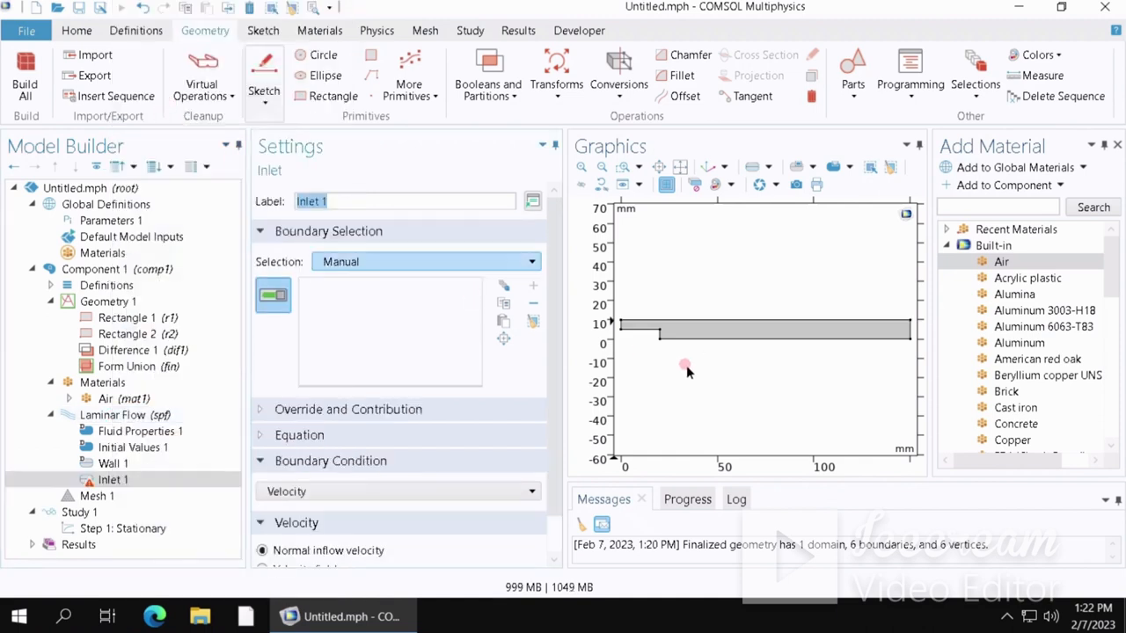
click(622, 325)
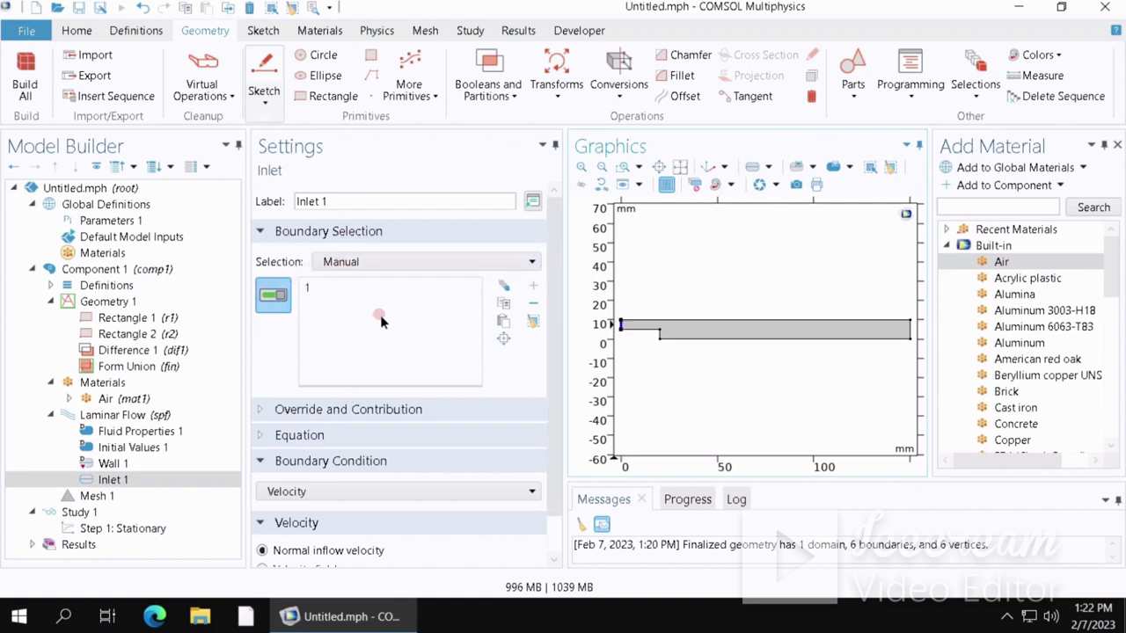
scroll(555, 382, down, 1)
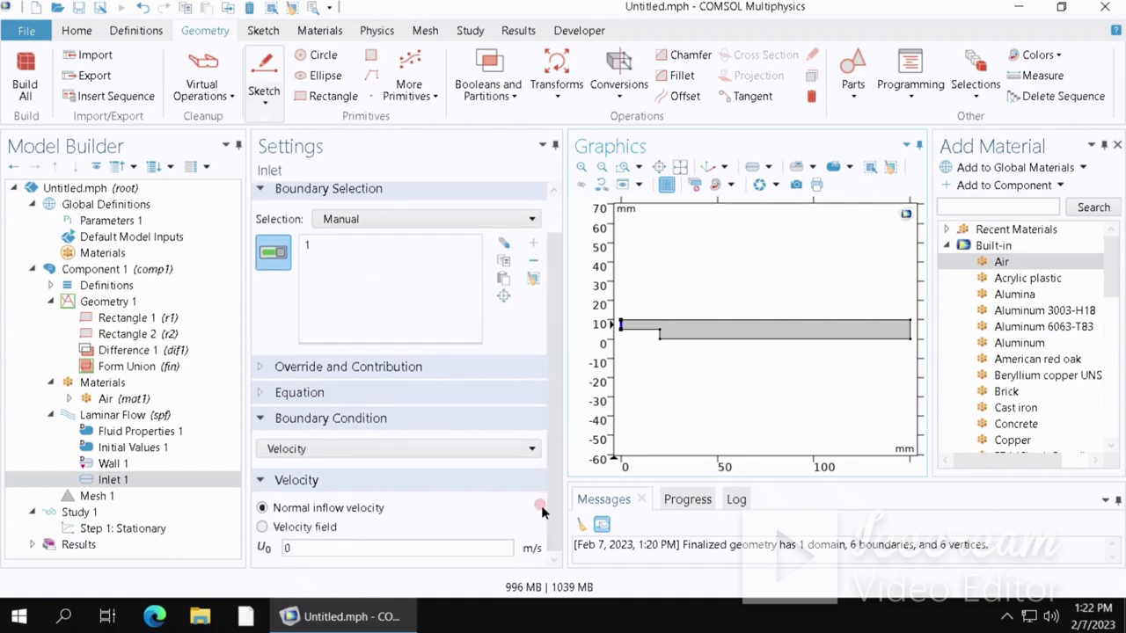
click(308, 548)
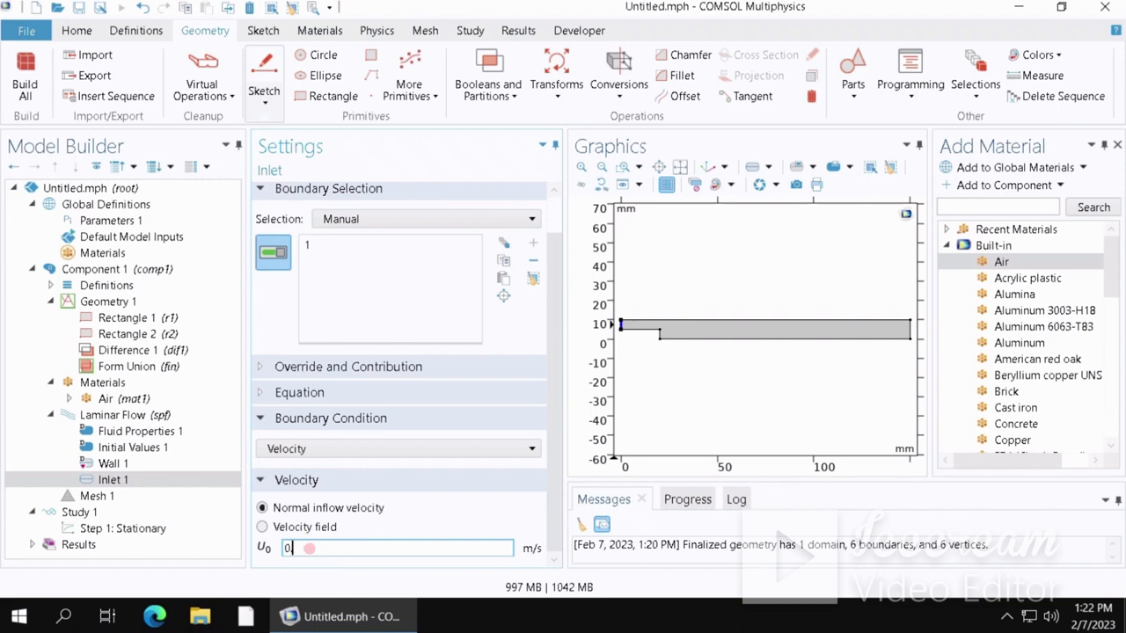
text(.5)
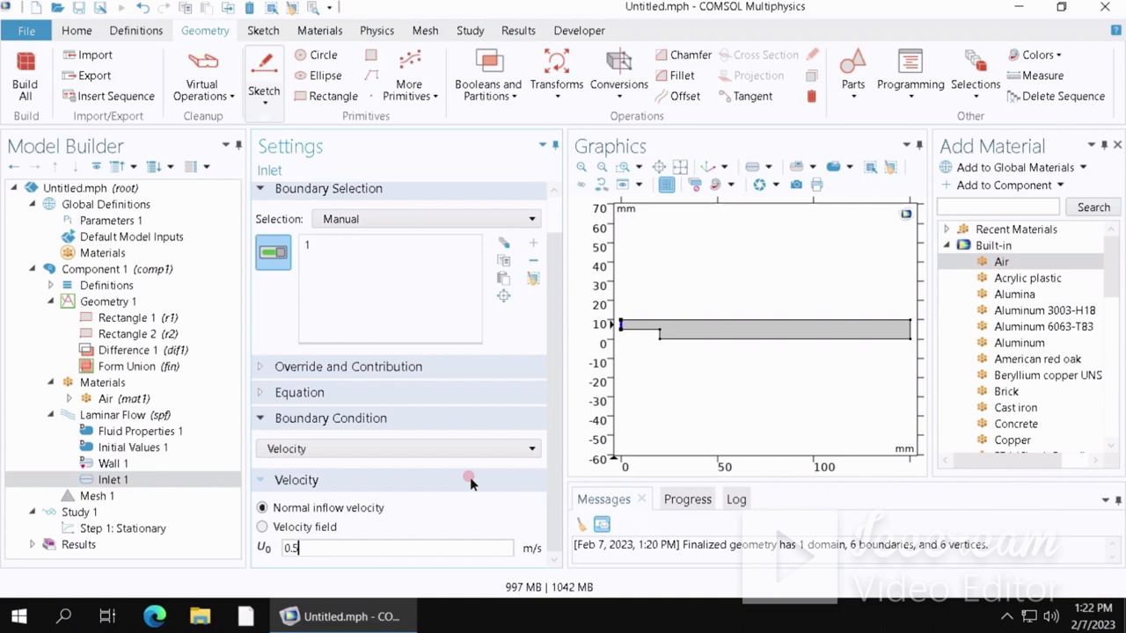
- Add an Outlet boundary condition on the channel's right-end edge and review its pressure conditions
right_click(127, 417)
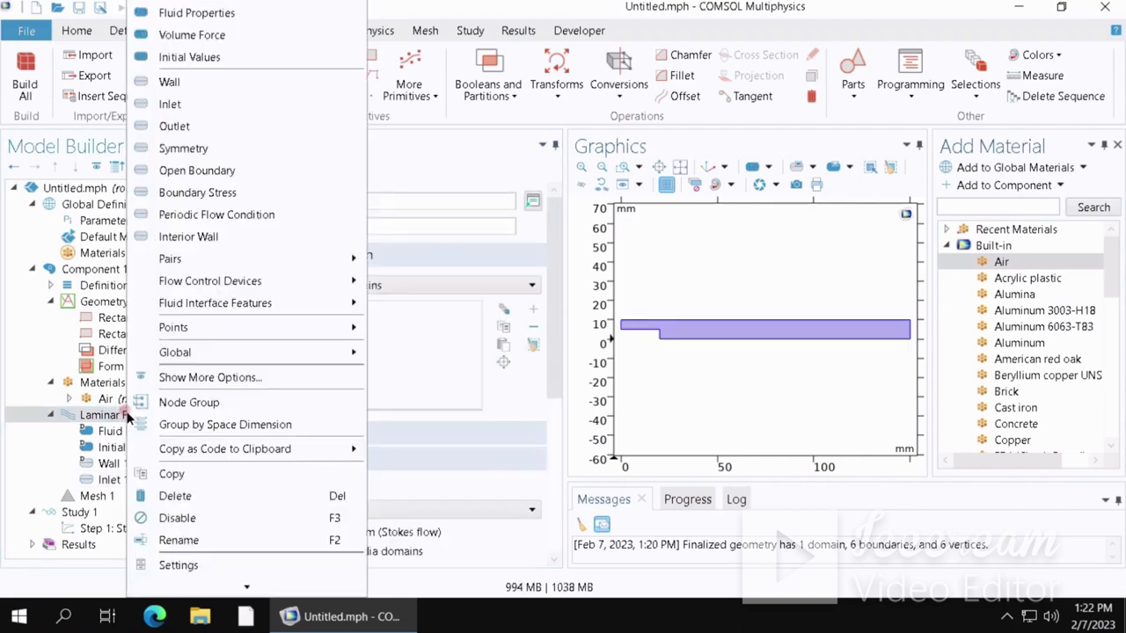
click(189, 125)
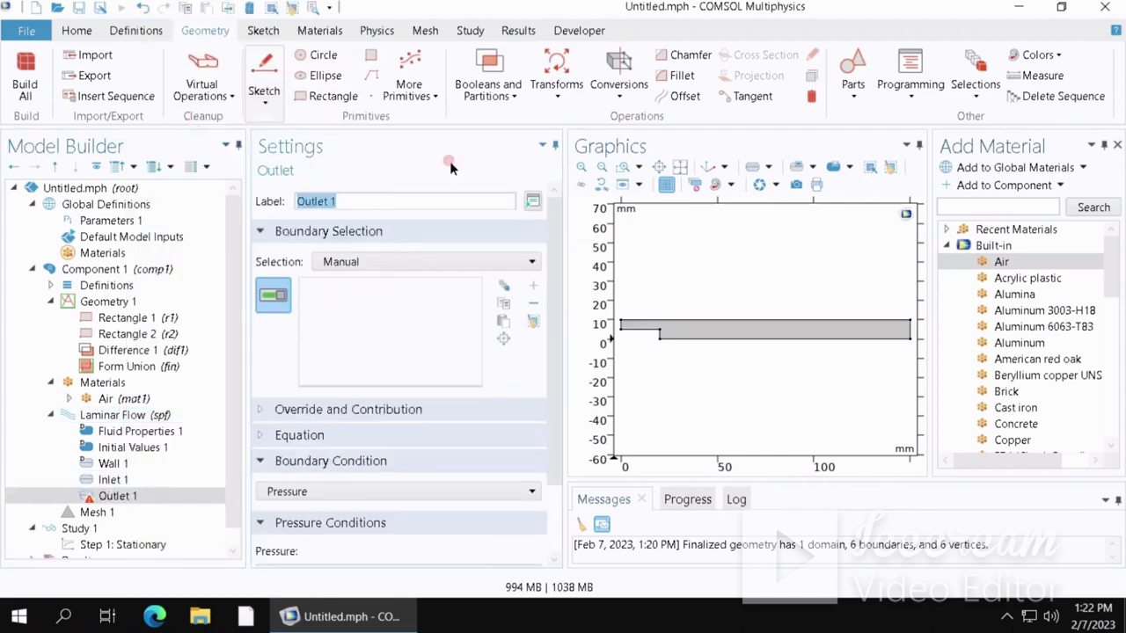
click(909, 332)
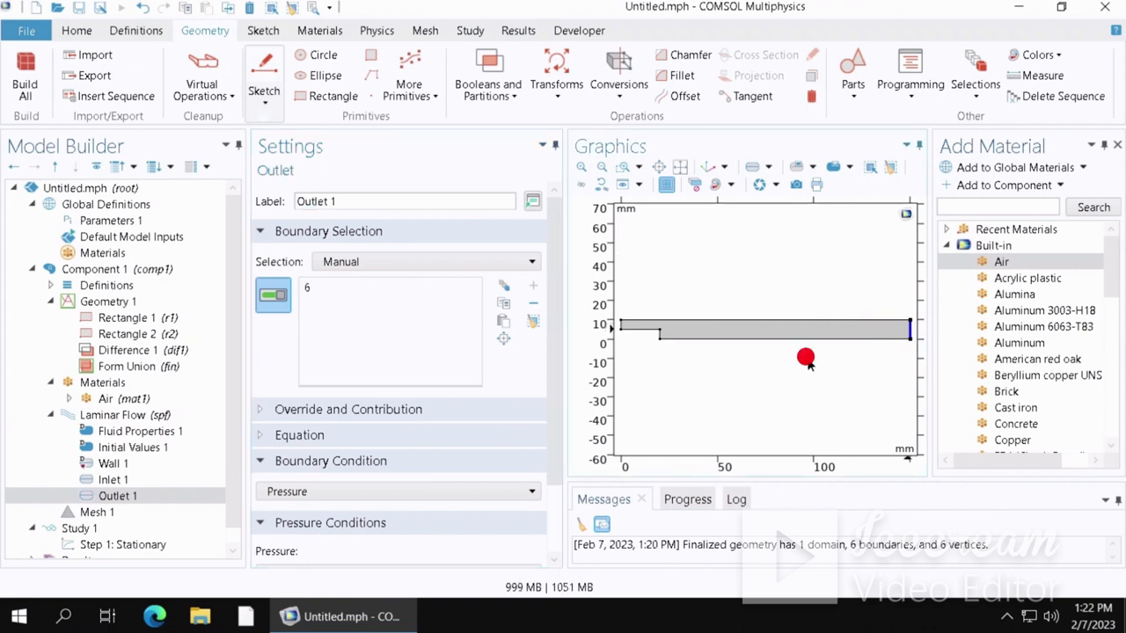
click(554, 448)
right_click(548, 536)
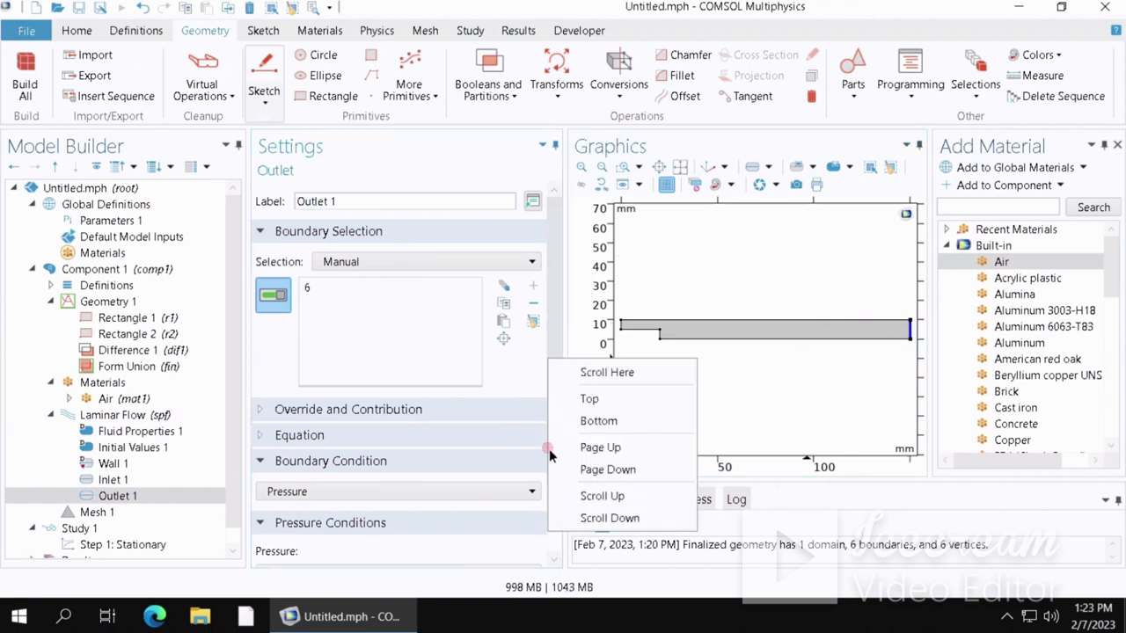
click(554, 339)
drag(556, 353, 559, 470)
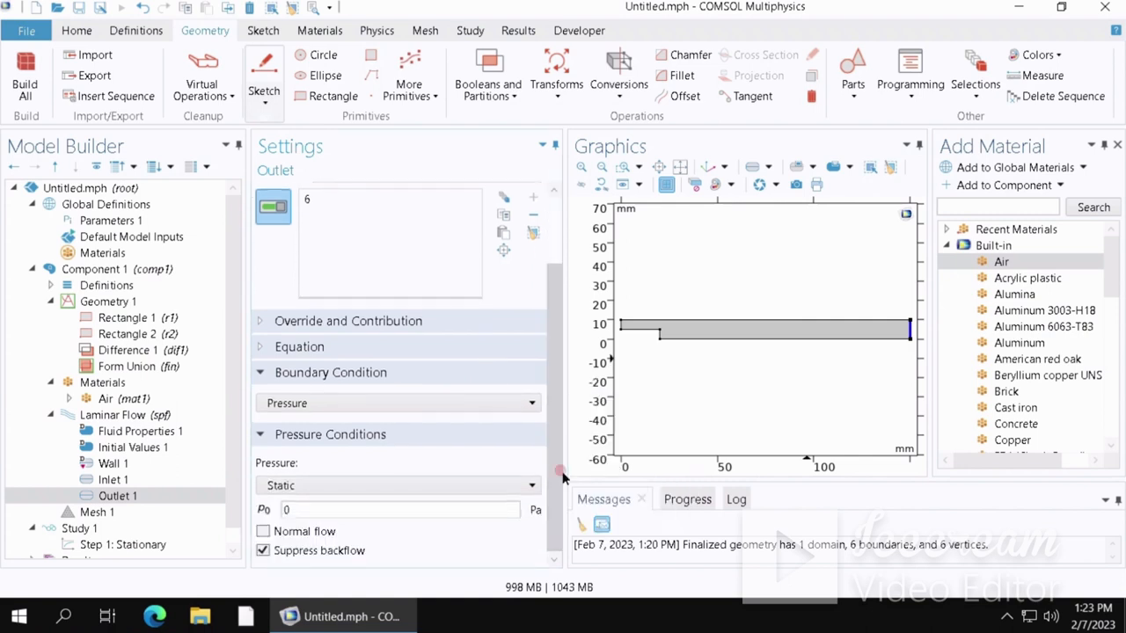
drag(557, 424, 531, 476)
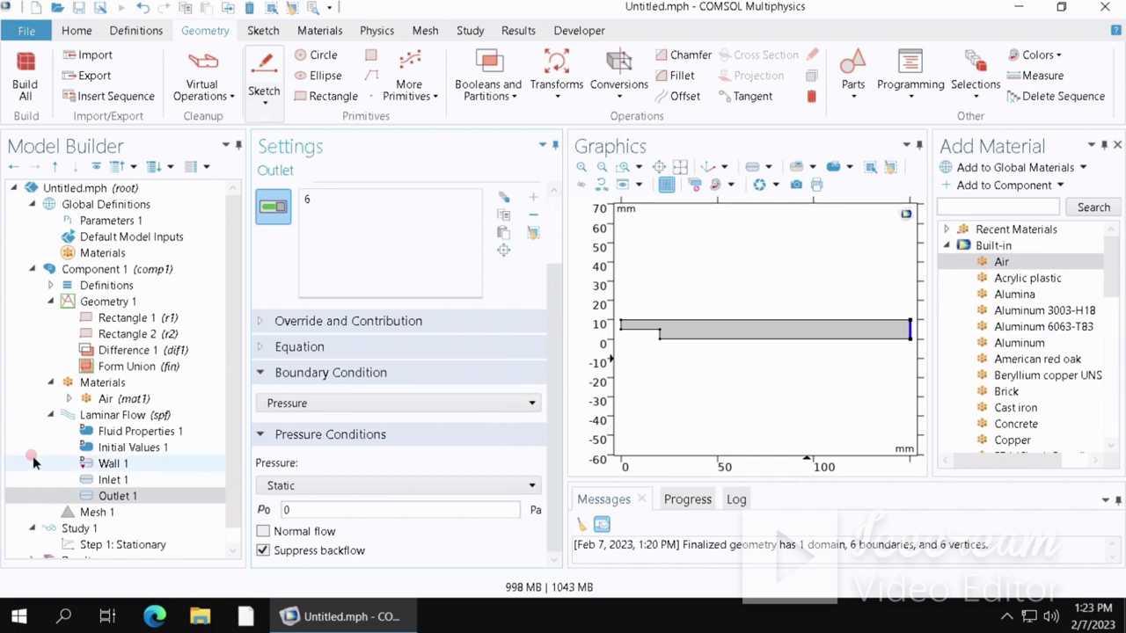
- Build the physics-controlled mesh with Normal element size
scroll(239, 496, down, 1)
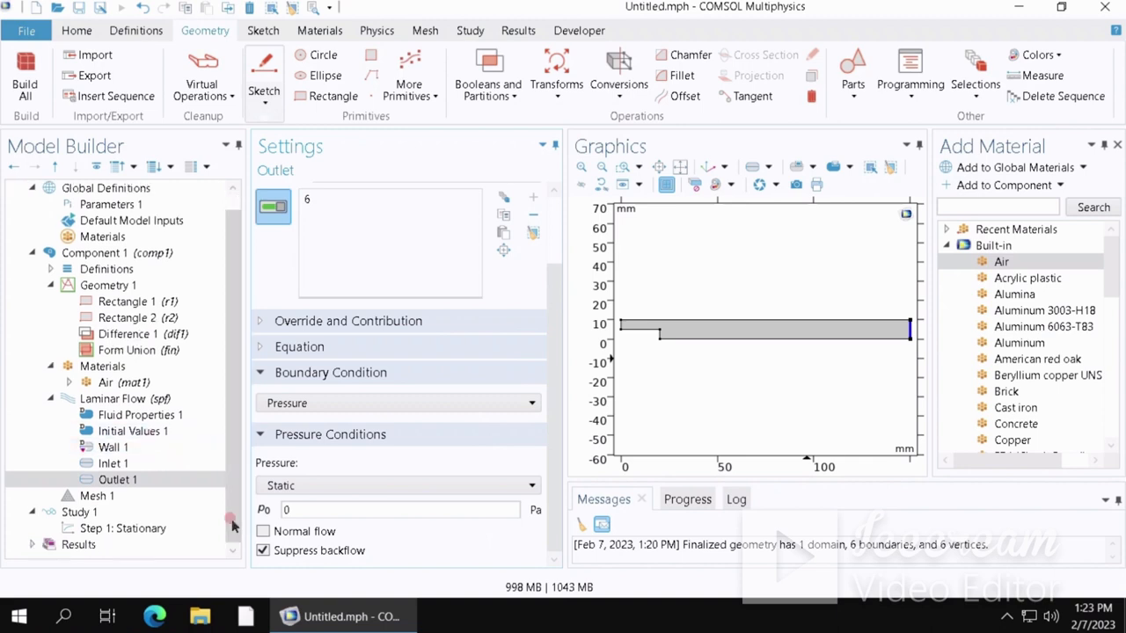
click(110, 496)
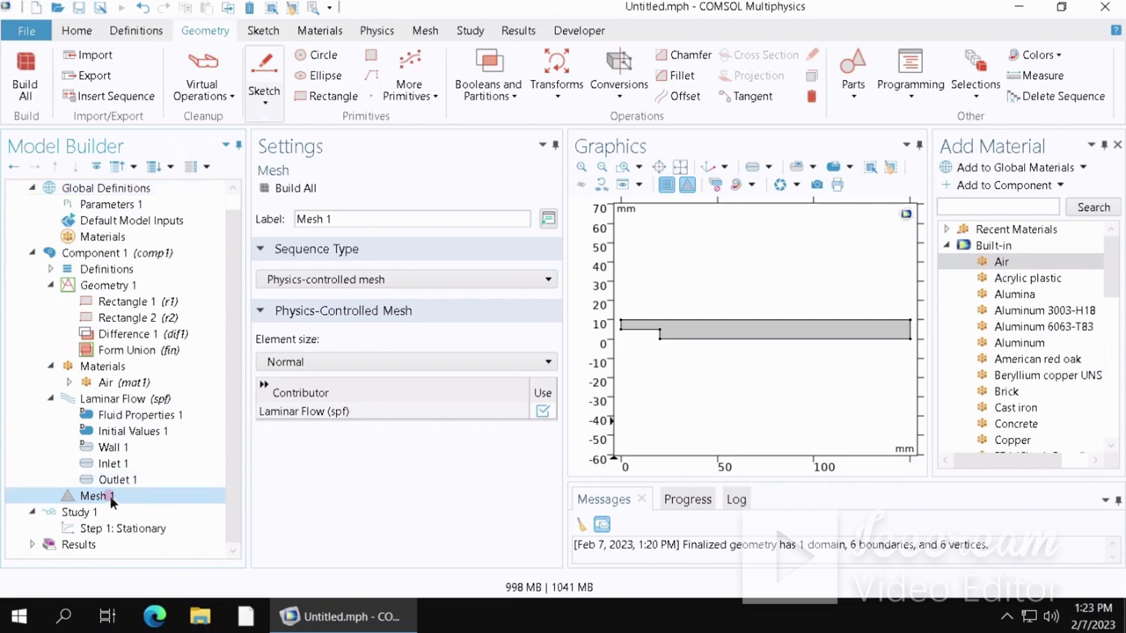
click(374, 282)
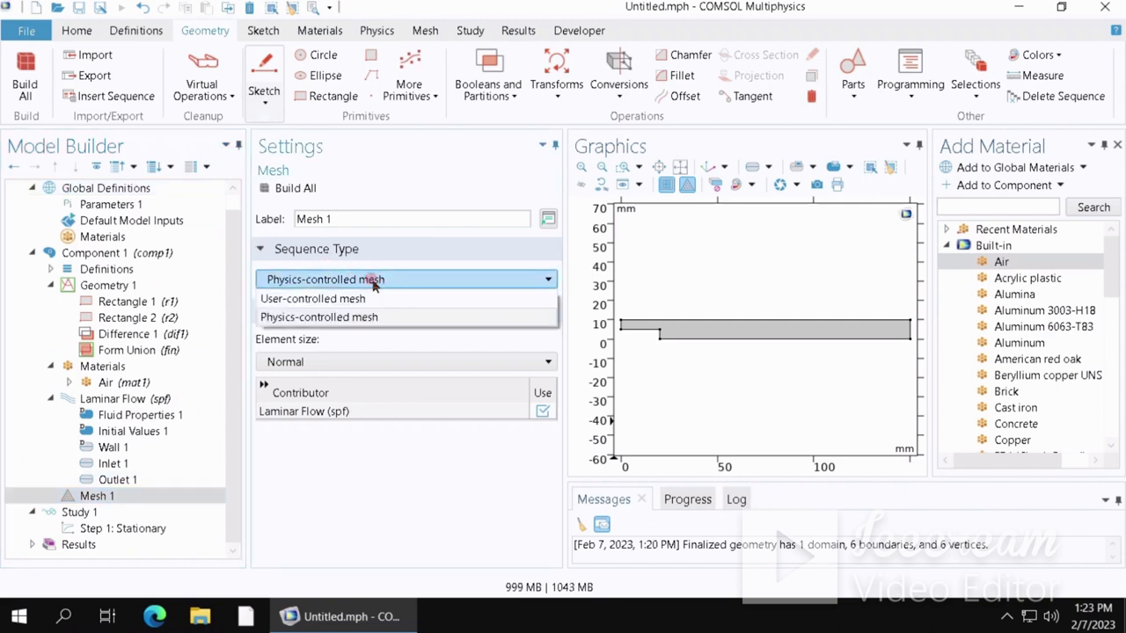
click(373, 281)
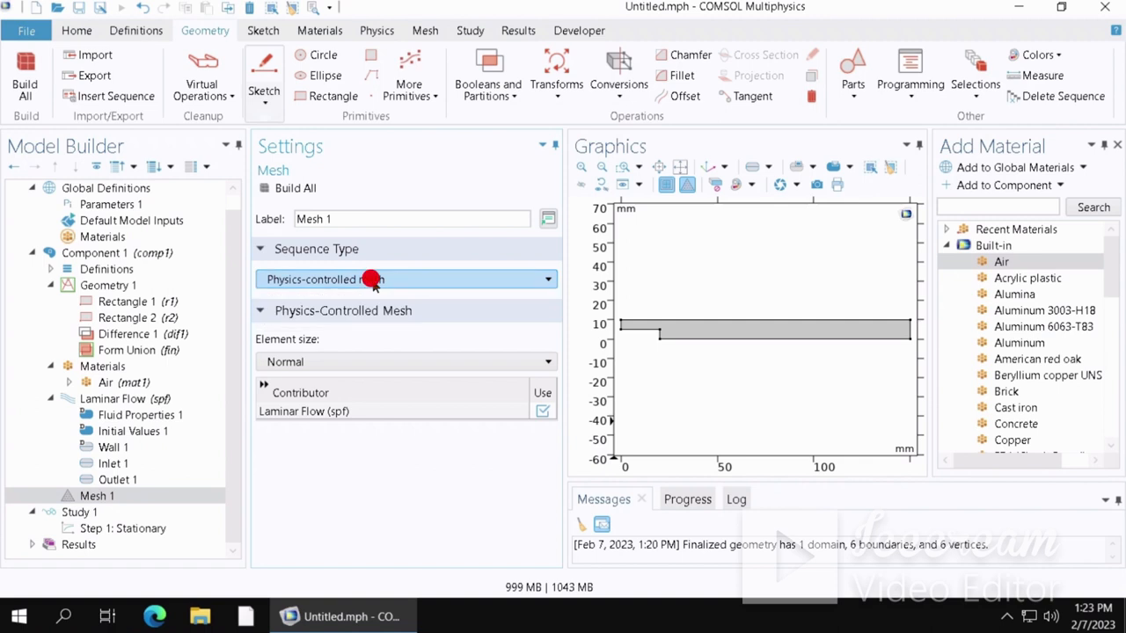
click(303, 363)
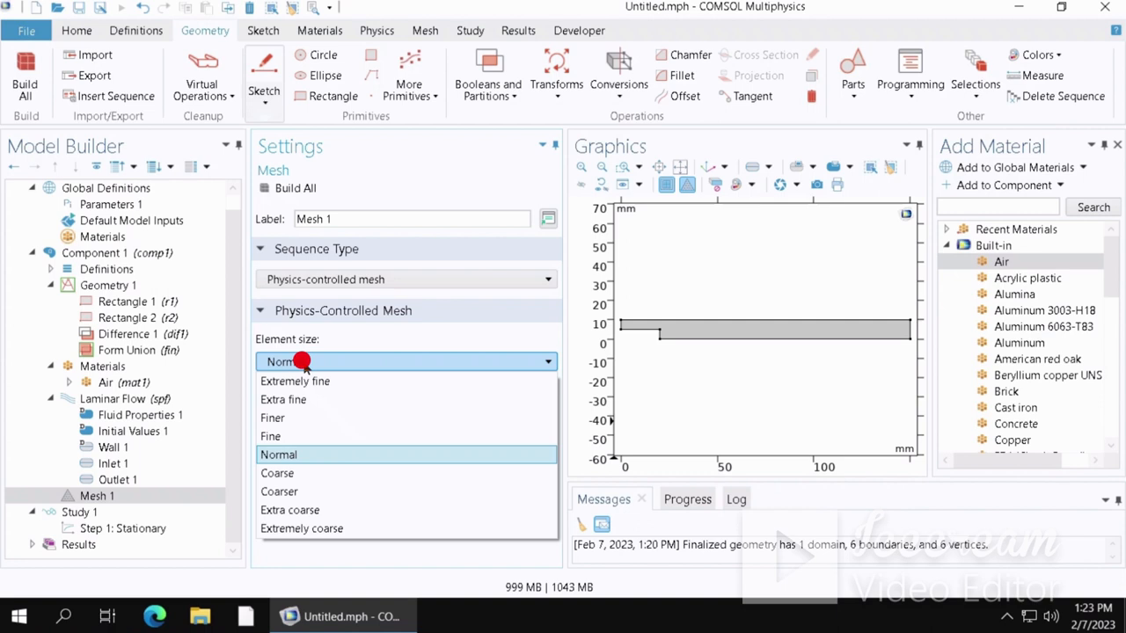
click(301, 362)
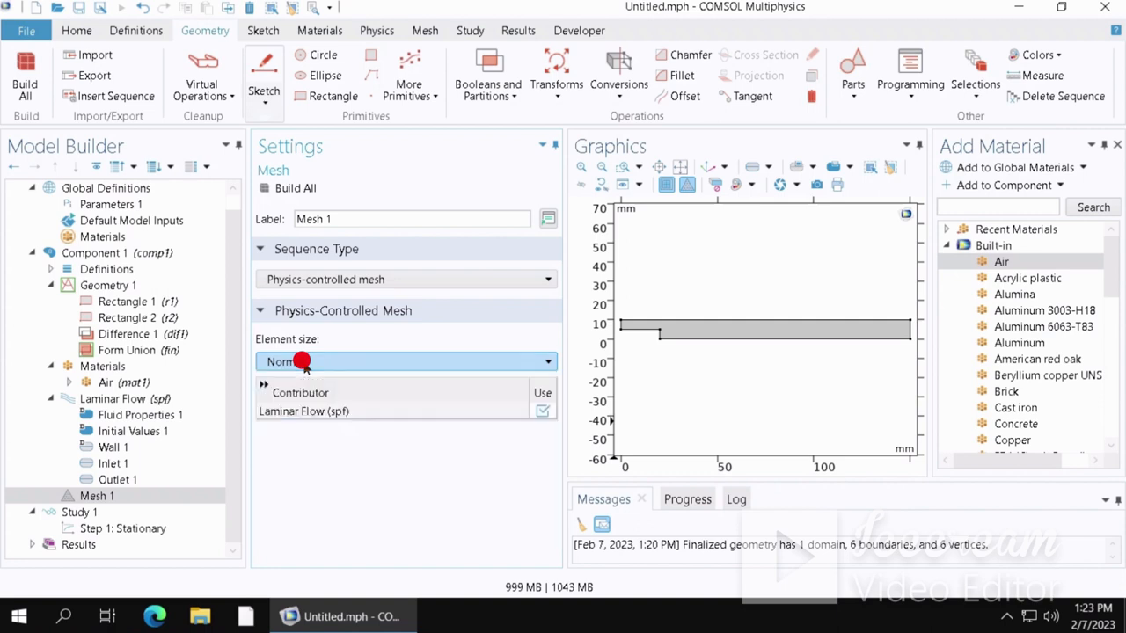
click(290, 190)
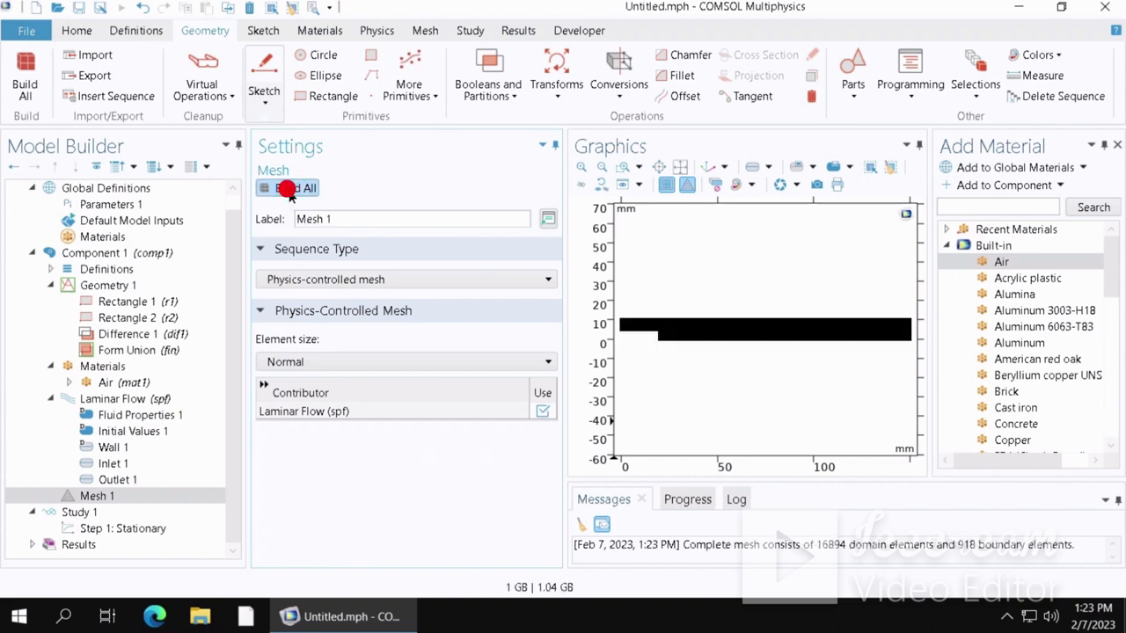
- Zoom into the channel to examine the generated mesh elements
click(775, 350)
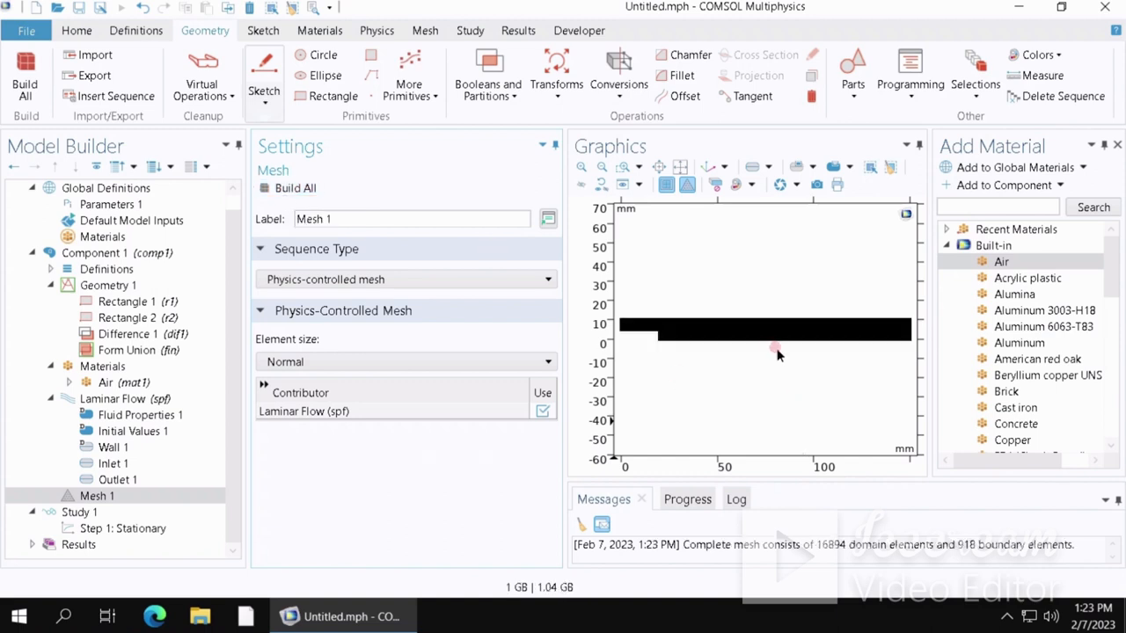
click(733, 332)
scroll(756, 337, down, 2)
scroll(756, 336, up, 5)
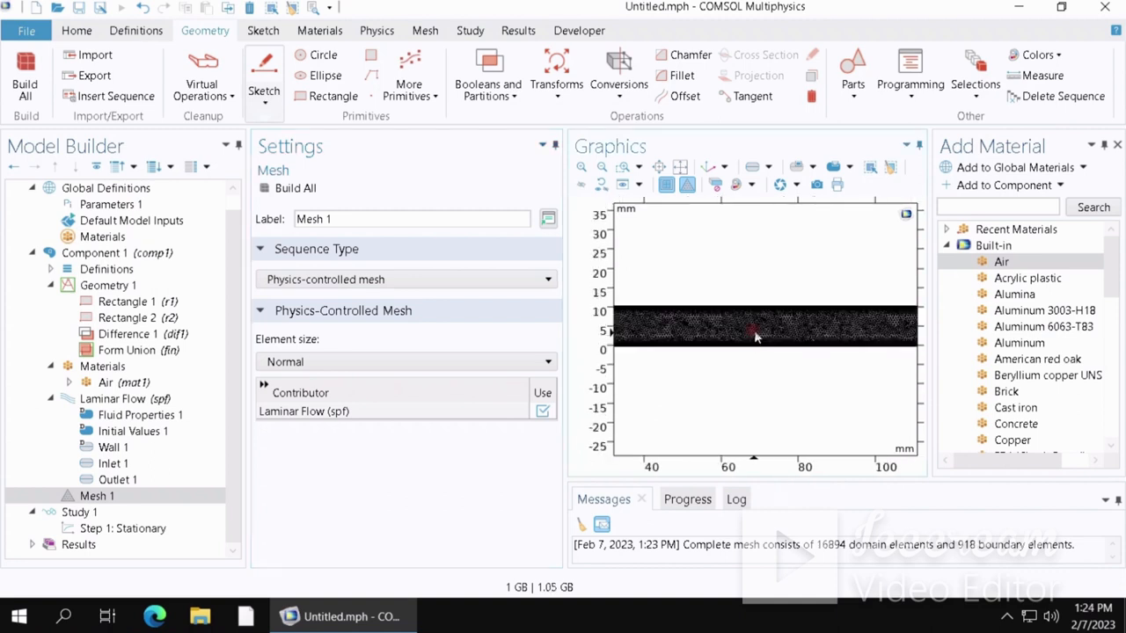
scroll(755, 335, up, 6)
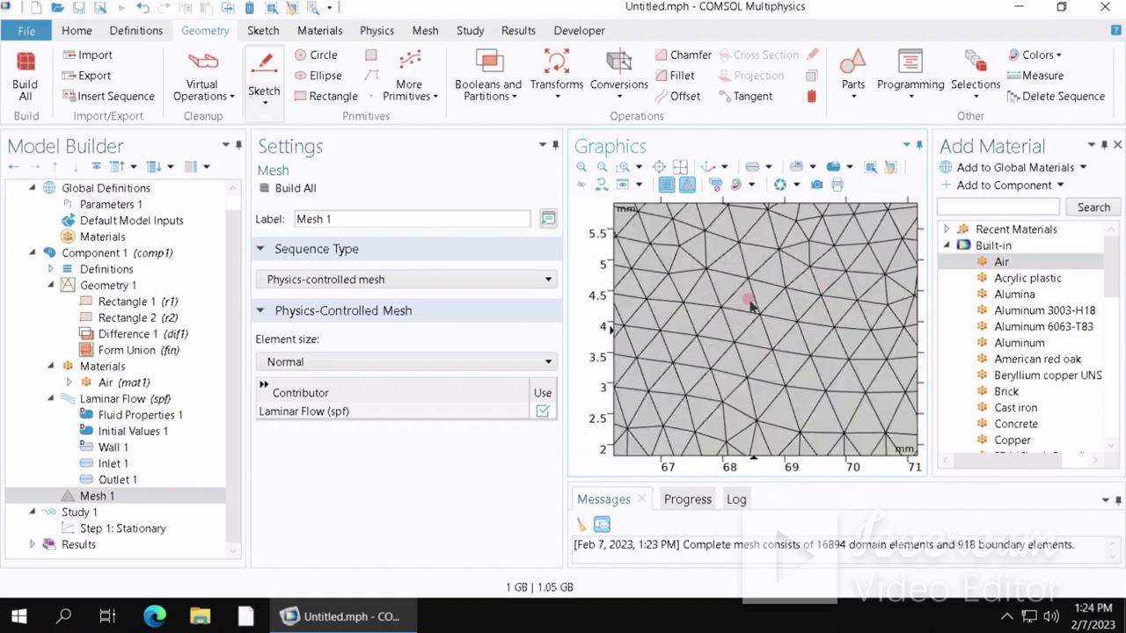
scroll(750, 303, down, 6)
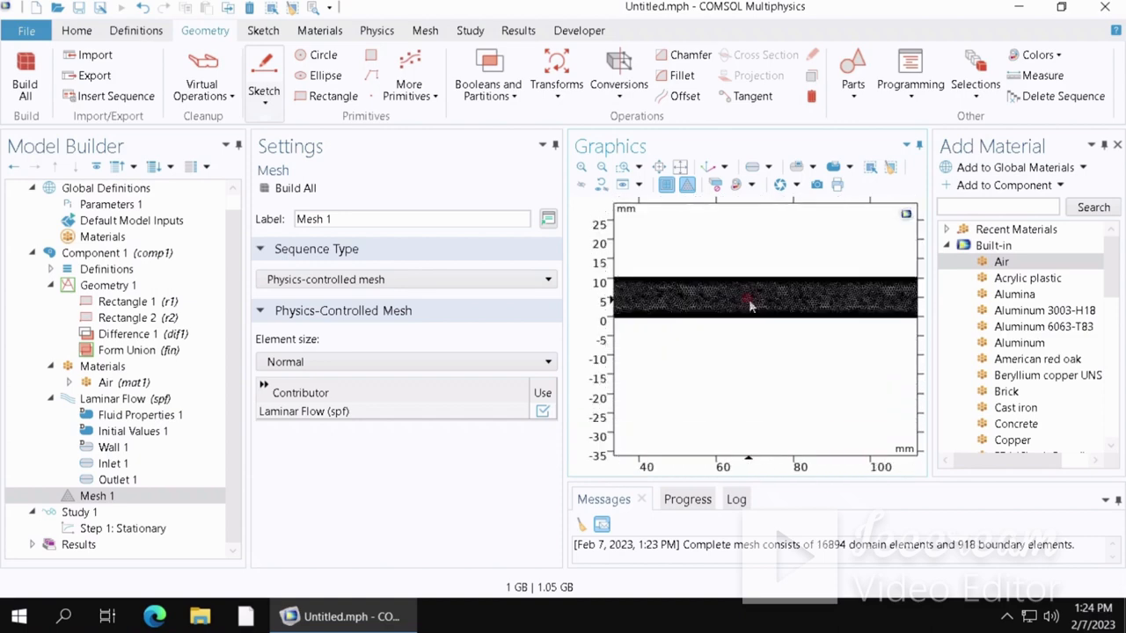
scroll(750, 304, up, 2)
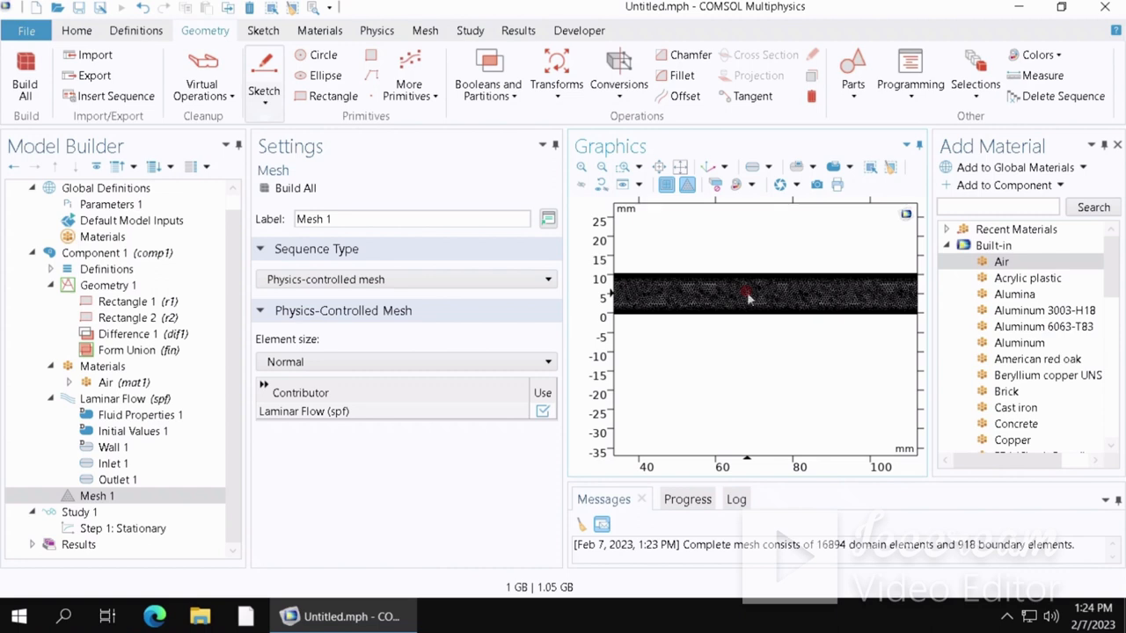
scroll(747, 299, down, 2)
scroll(748, 299, down, 2)
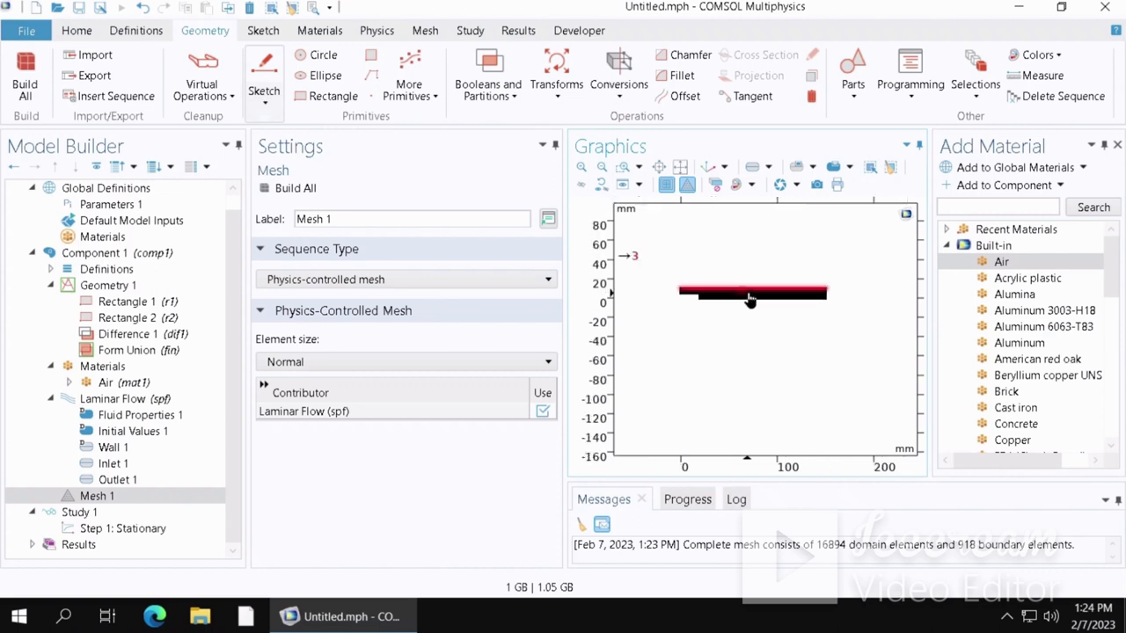
scroll(749, 299, up, 2)
scroll(749, 299, down, 2)
scroll(750, 299, up, 2)
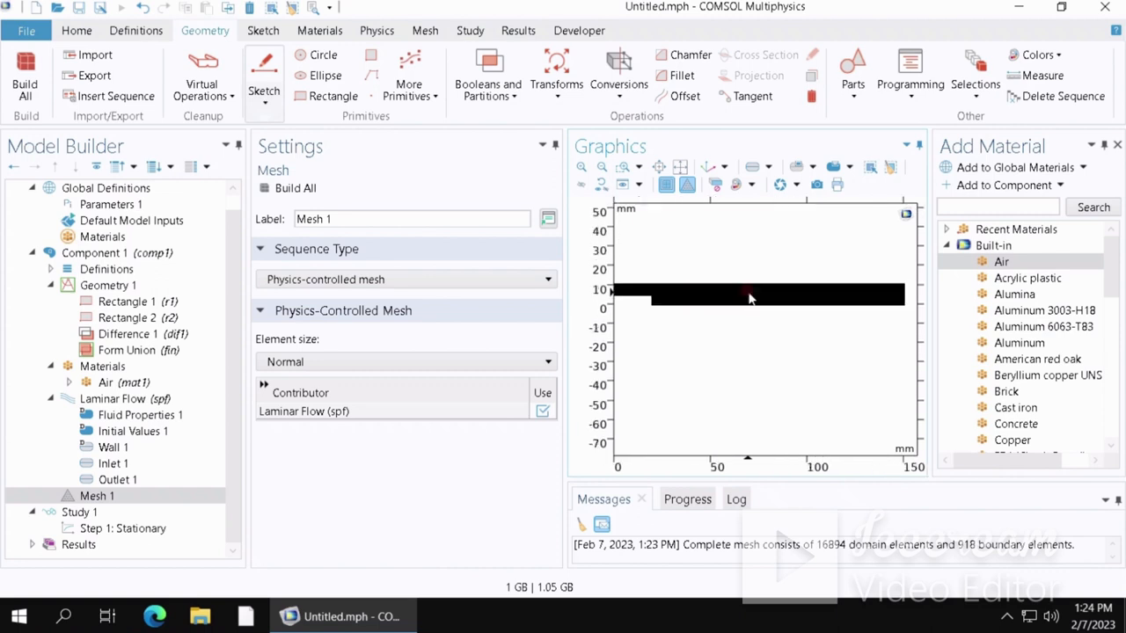
scroll(749, 299, down, 2)
middle_drag(750, 293, 741, 201)
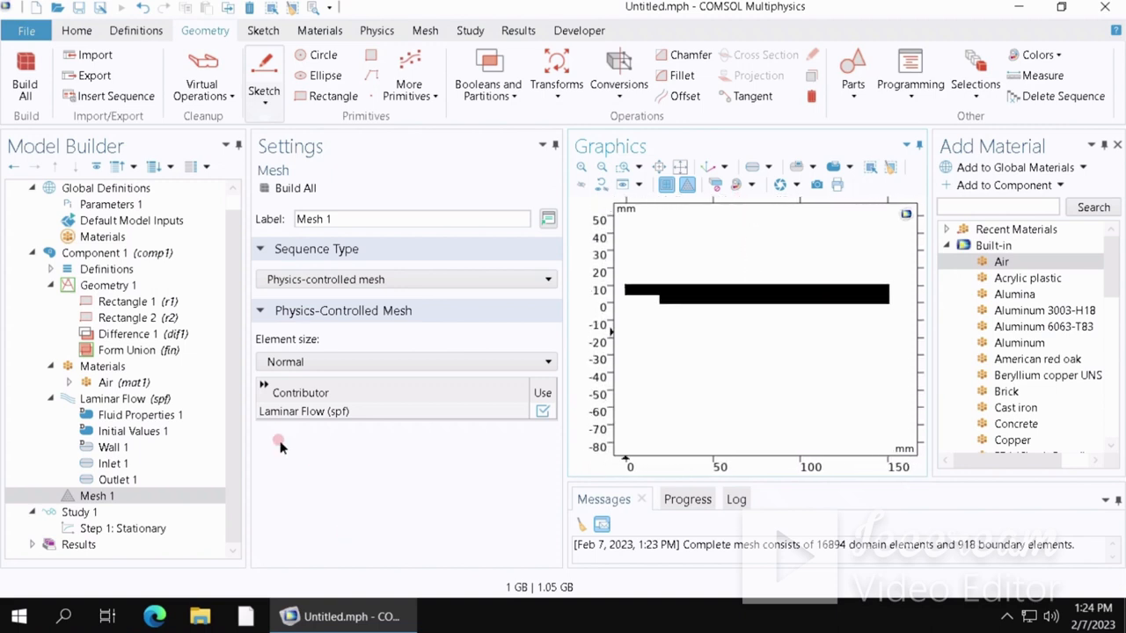
- Compute the stationary study and close the material library panel to enlarge the velocity plot
click(112, 511)
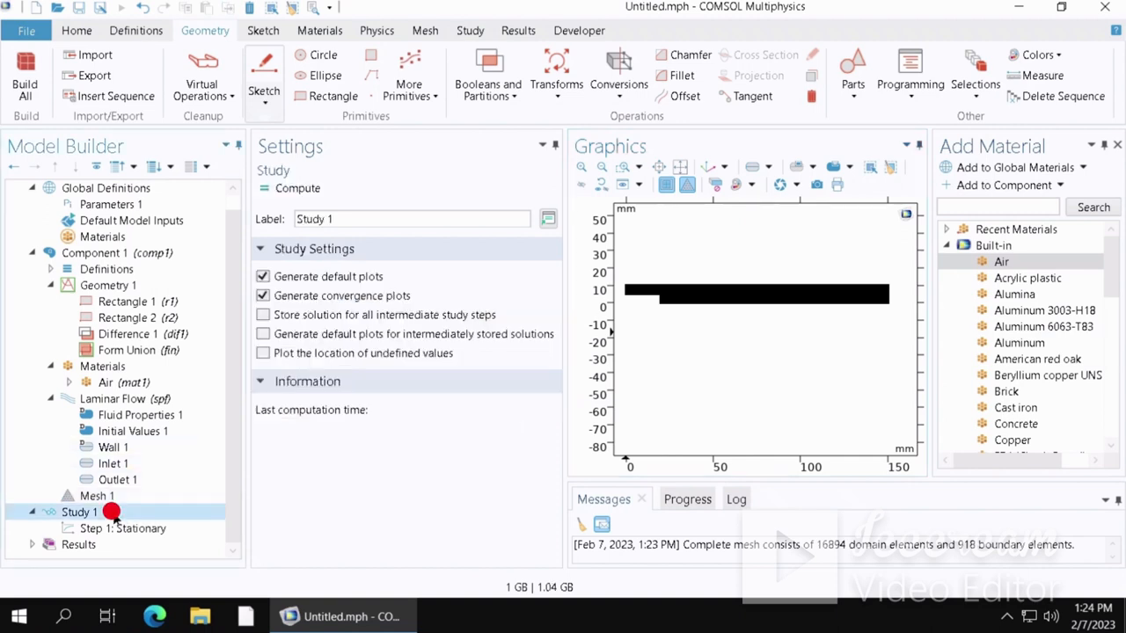
click(315, 188)
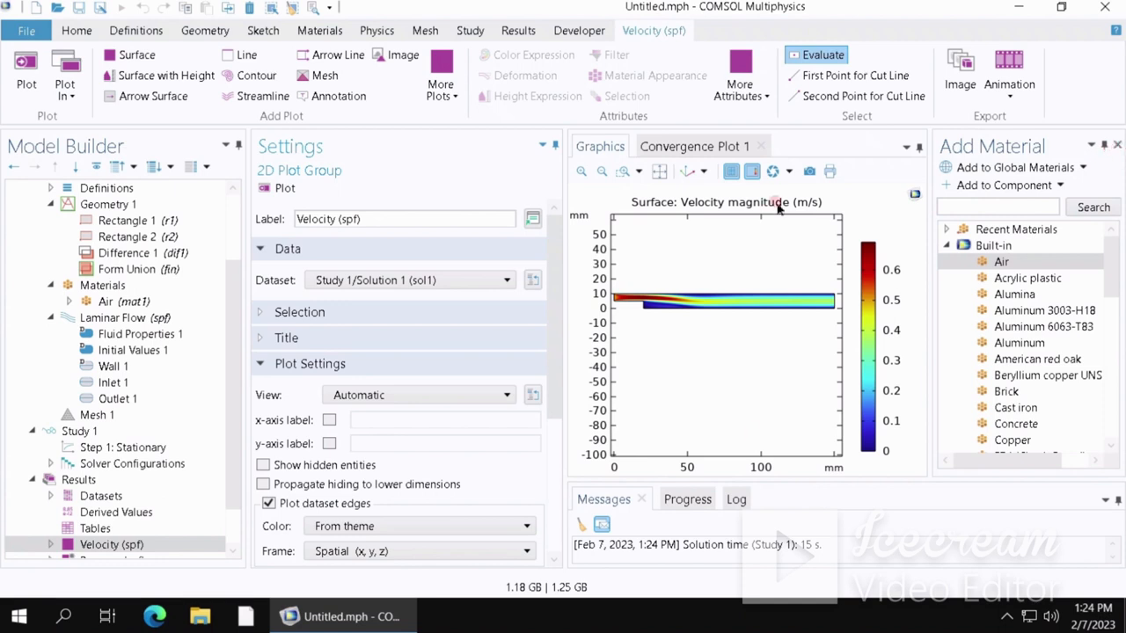
click(1101, 144)
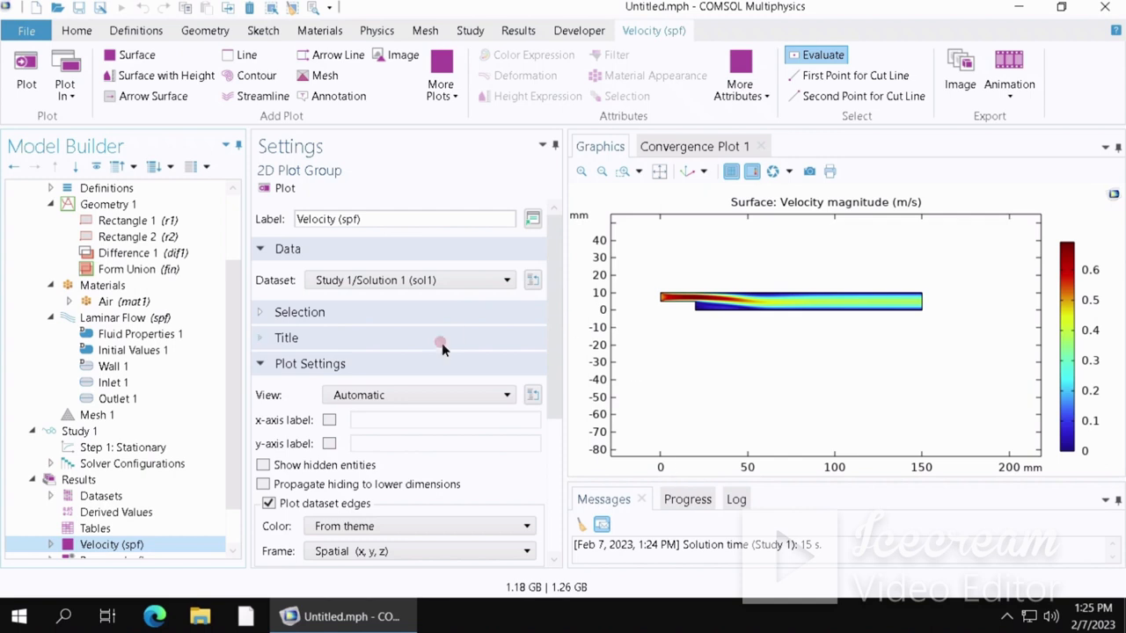
scroll(221, 396, down, 1)
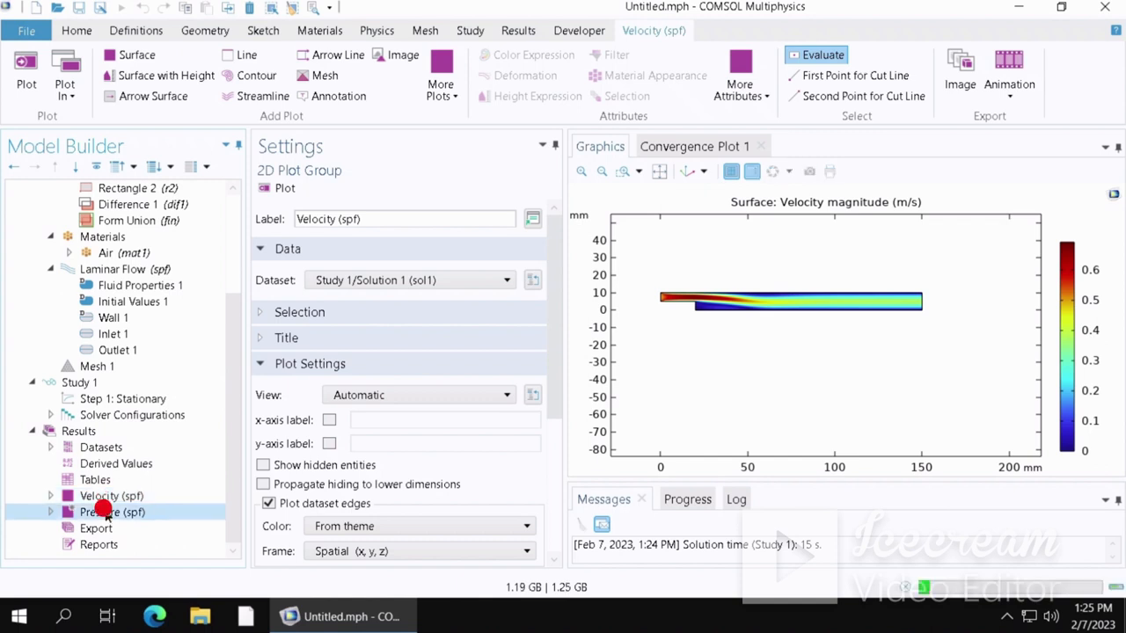
- Switch to the pressure contour plot and back to the velocity plot
click(105, 512)
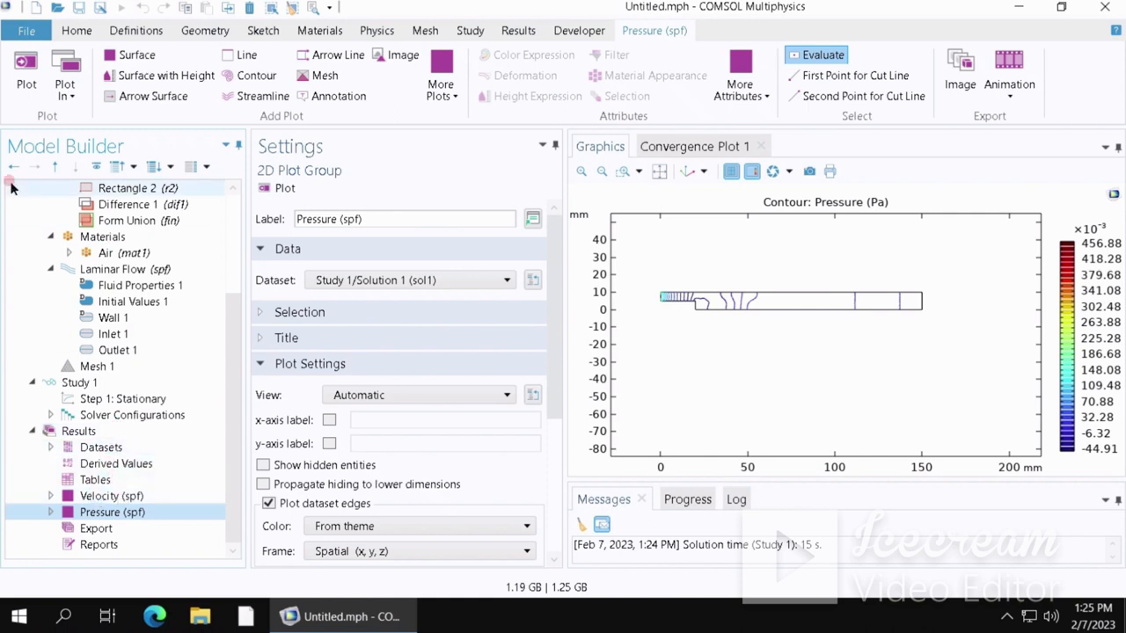
click(86, 491)
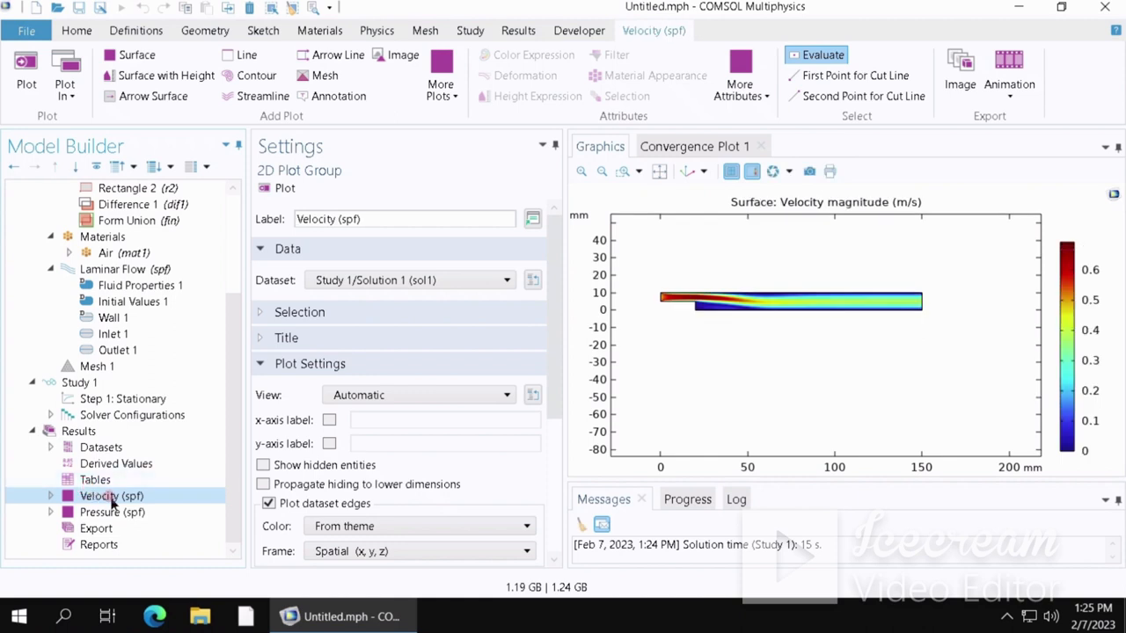
- Add an Arrow Surface of the velocity field to the velocity plot group and plot it
right_click(112, 497)
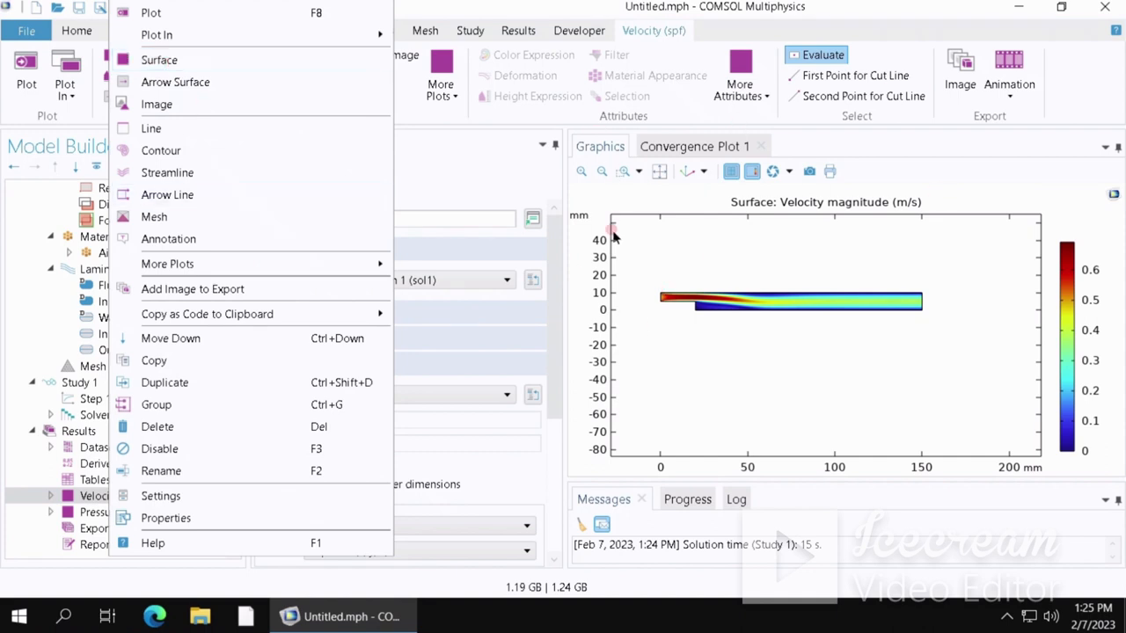
click(211, 82)
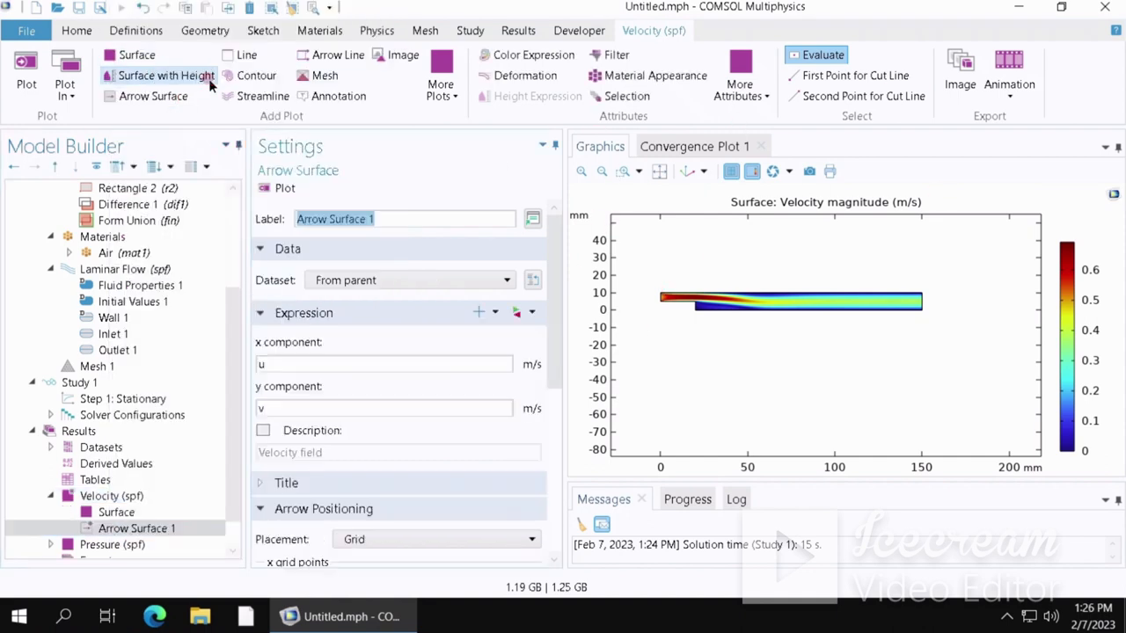
click(502, 331)
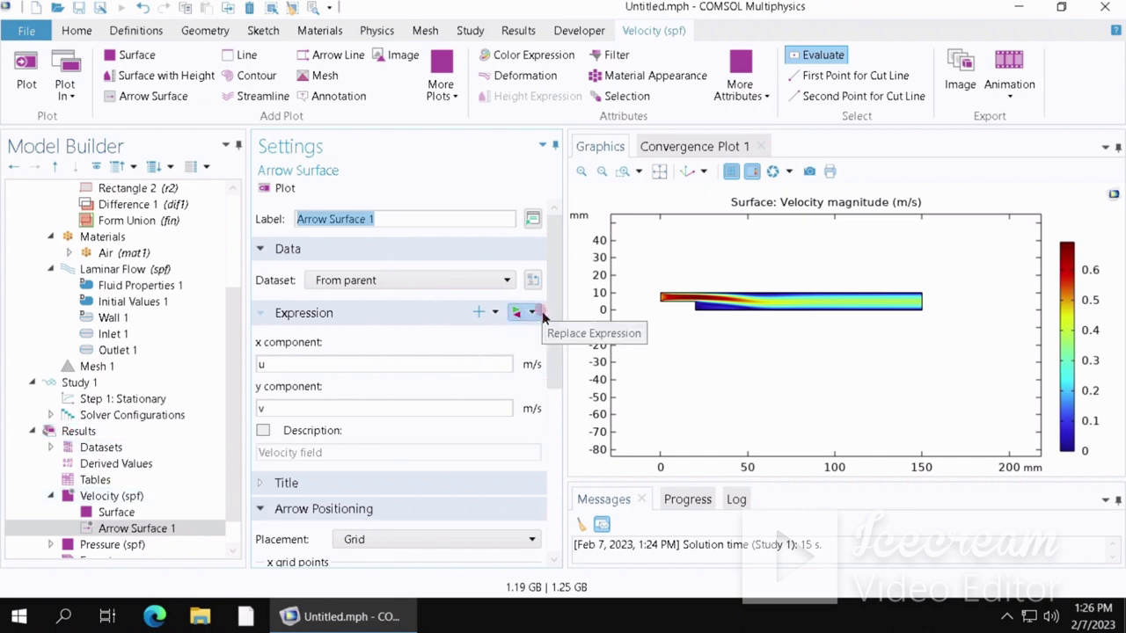
drag(546, 320, 545, 483)
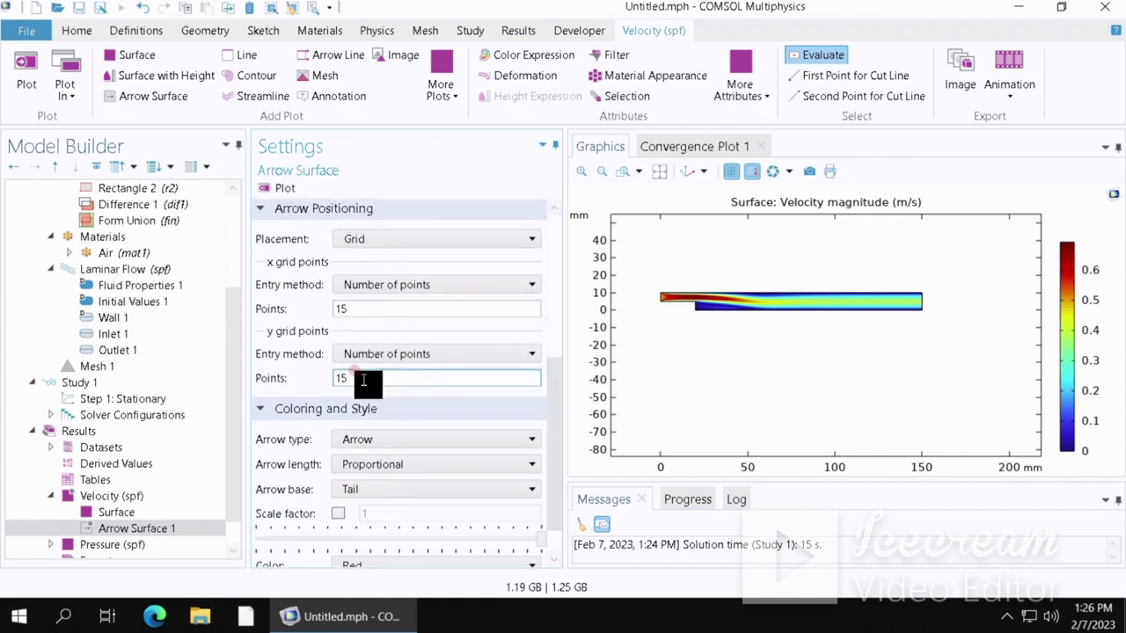
drag(560, 423, 568, 251)
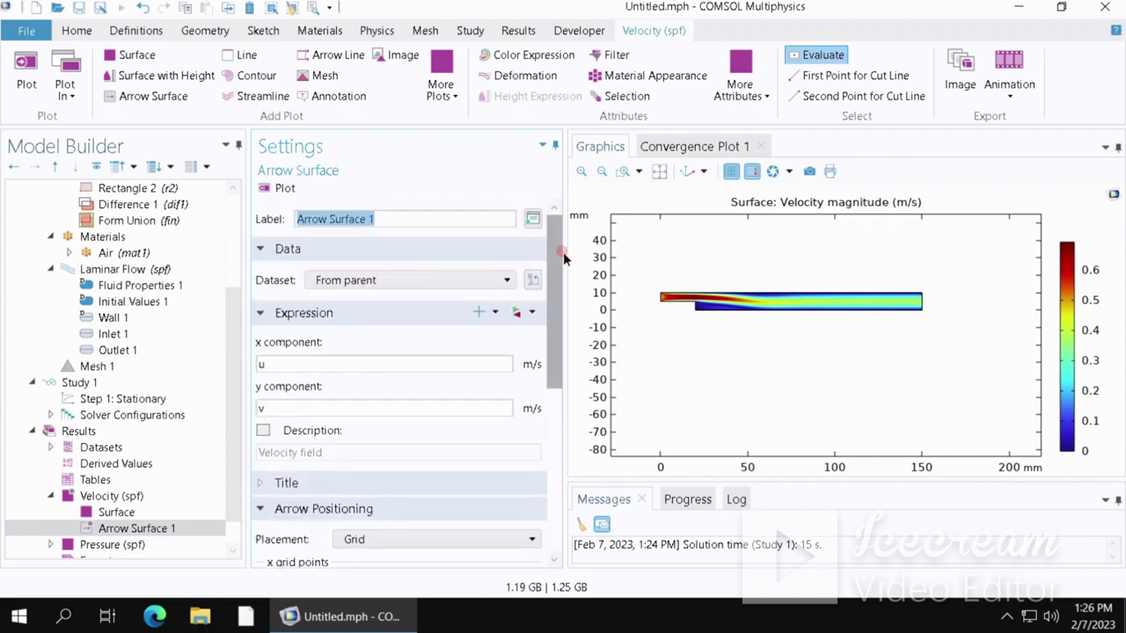
click(278, 189)
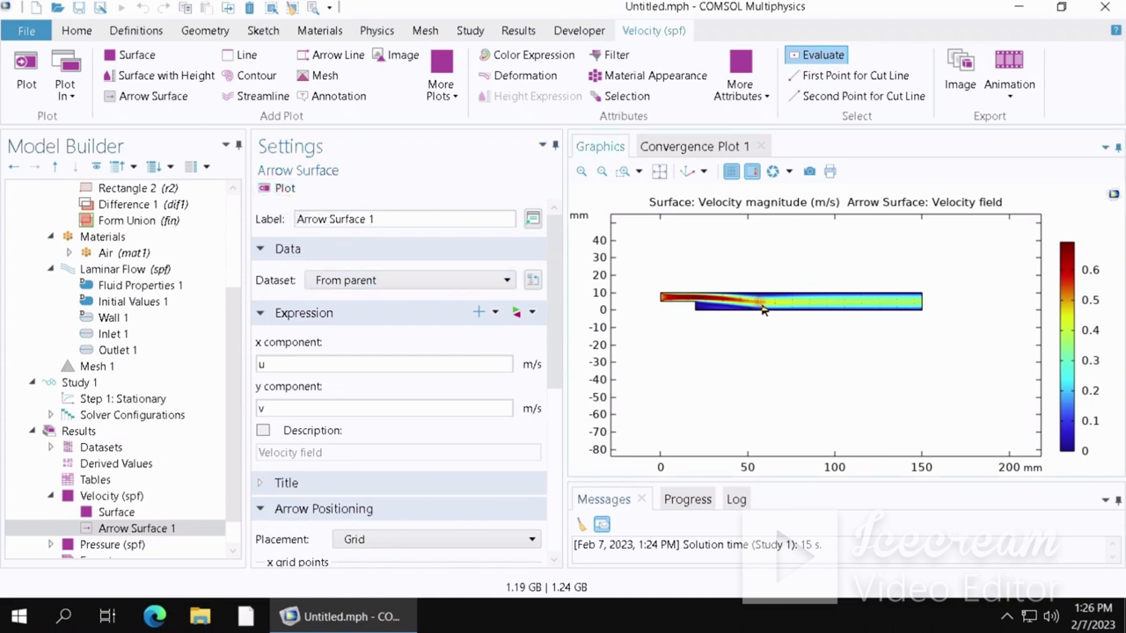
- Zoom into the channel behind the step to examine the velocity arrows, then zoom back out
scroll(762, 308, down, 3)
scroll(762, 308, up, 7)
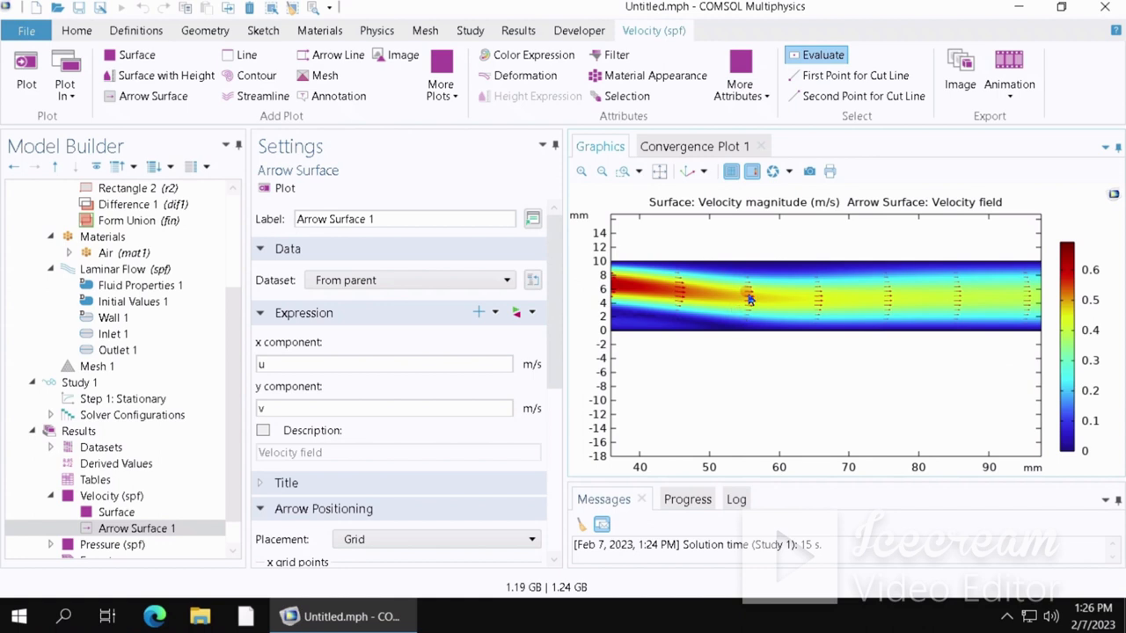
scroll(750, 300, up, 2)
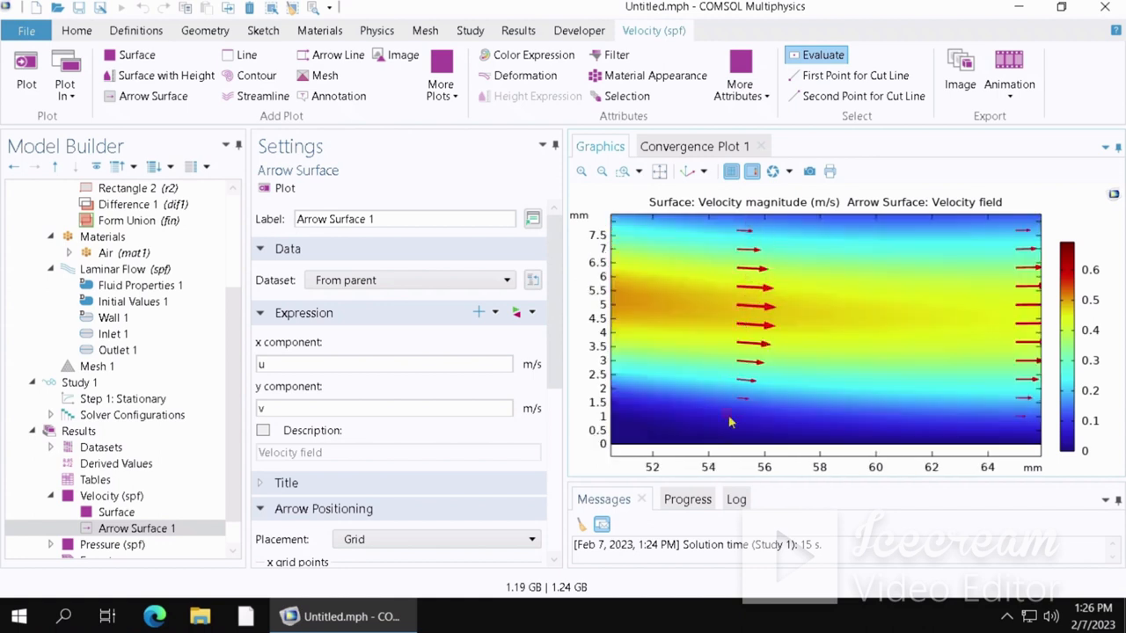
click(781, 304)
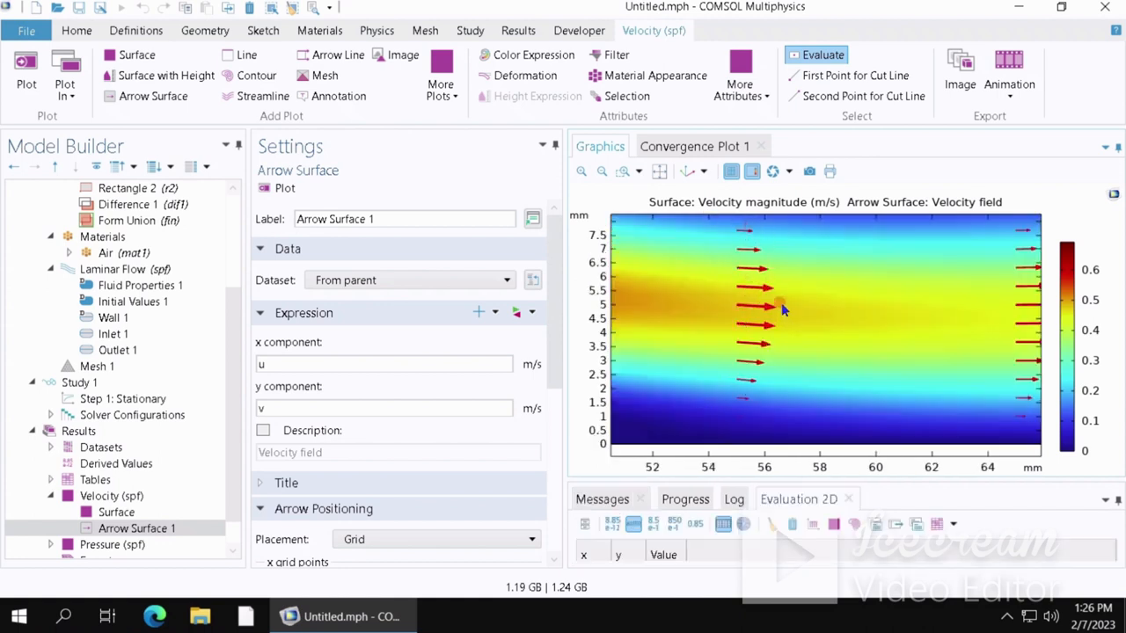
scroll(781, 304, down, 4)
scroll(781, 303, down, 2)
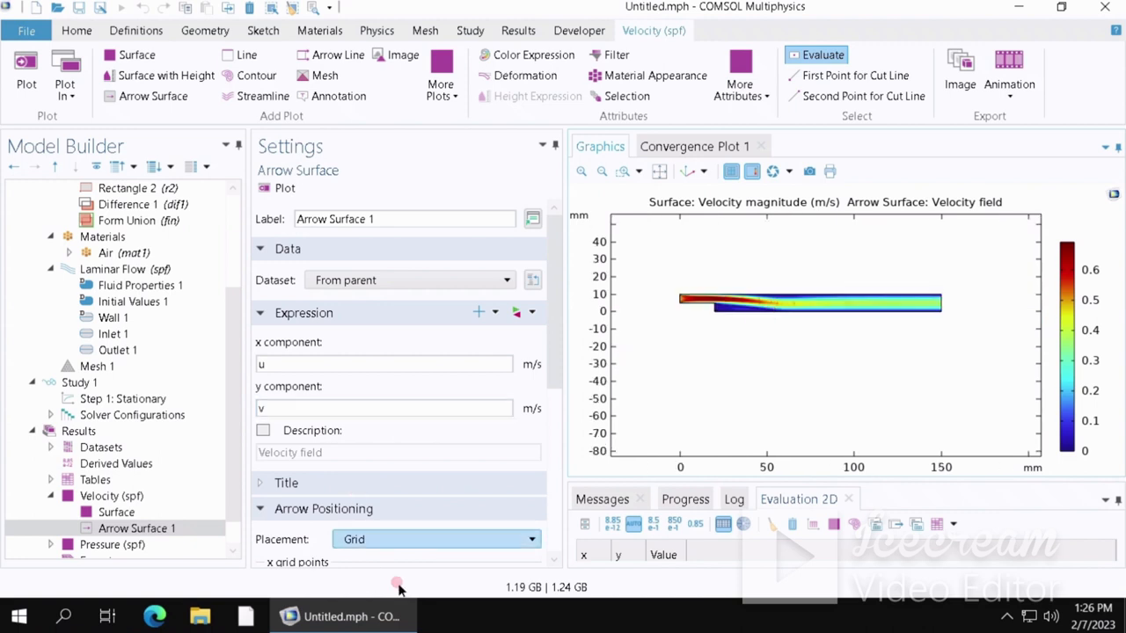
- Set the arrow surface's scale factor to 3
drag(552, 365, 554, 532)
mouse_move(361, 490)
mouse_down()
mouse_move(508, 499)
mouse_move(358, 496)
mouse_up()
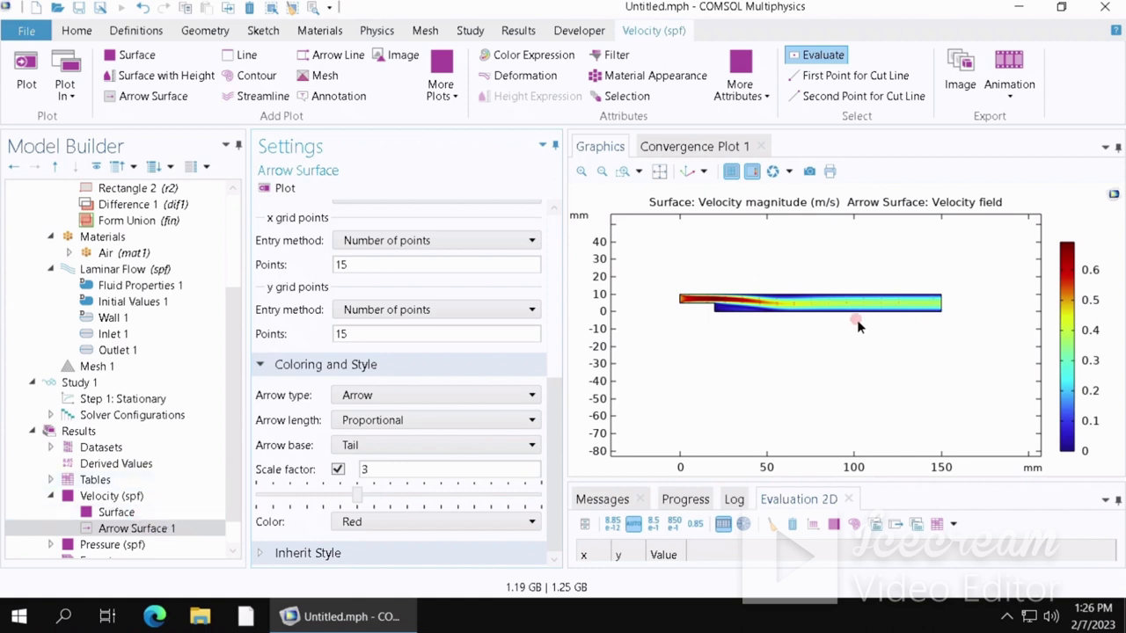
- Disable the velocity magnitude surface plot so only the arrows show, and inspect them near the step
right_click(118, 514)
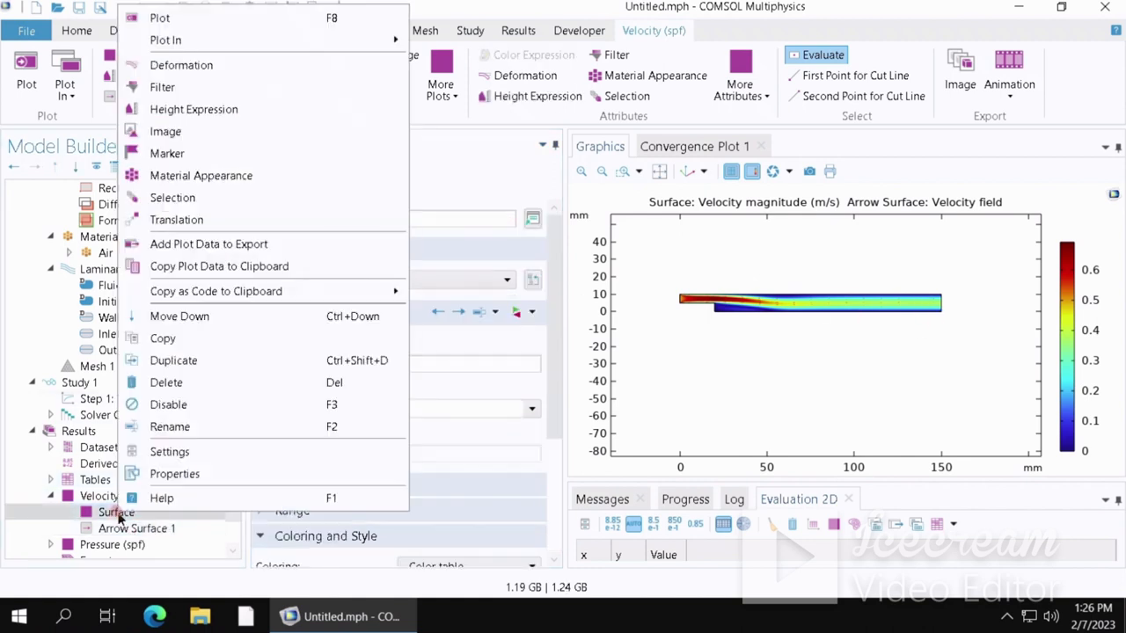
click(185, 405)
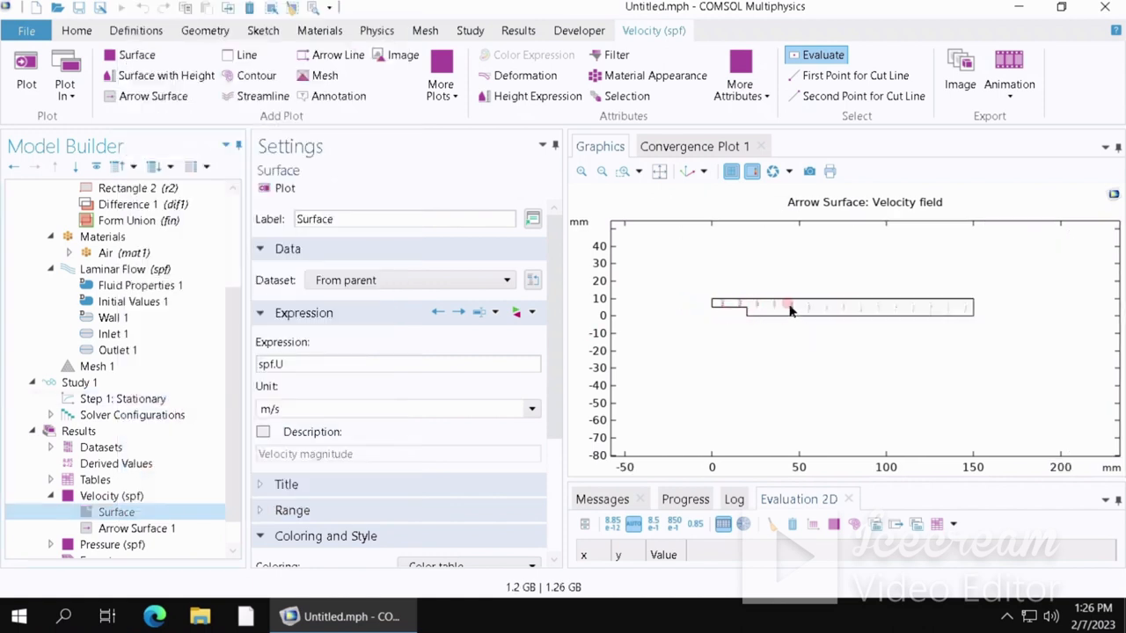
scroll(789, 309, down, 3)
scroll(790, 309, up, 5)
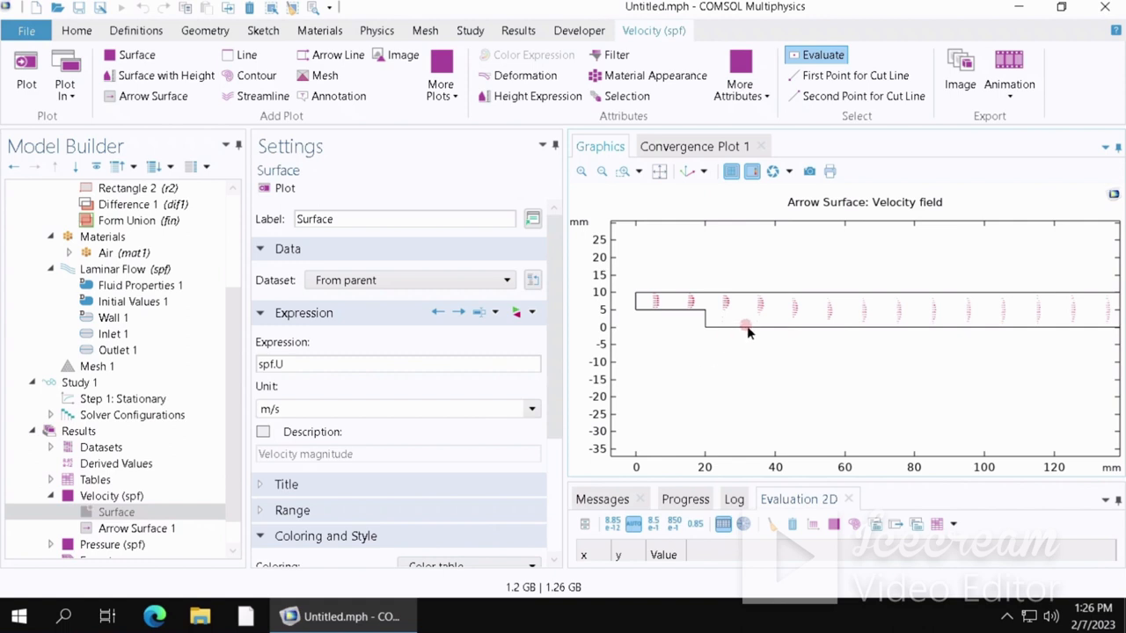
scroll(758, 327, up, 2)
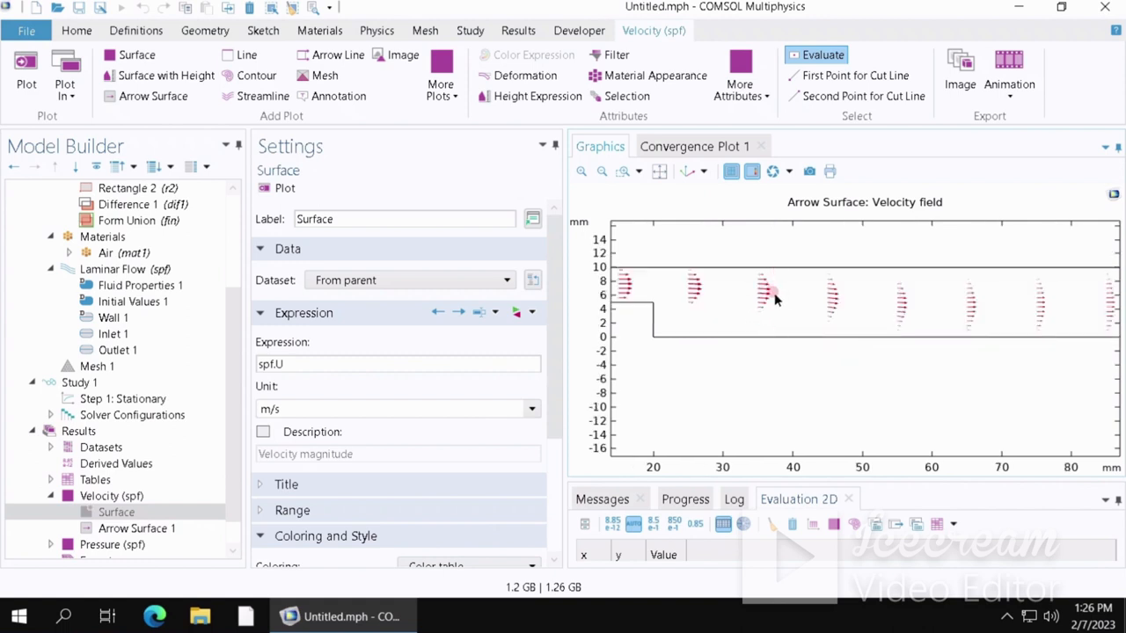
scroll(774, 299, down, 2)
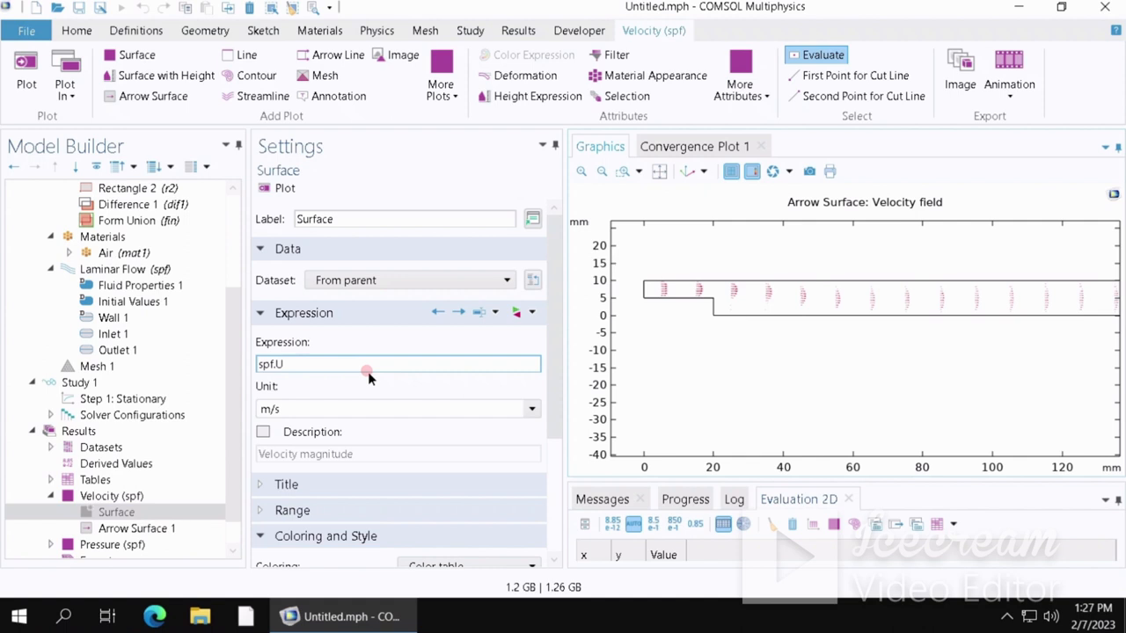
- Add a Streamline plot of the velocity field to the velocity plot group
click(99, 498)
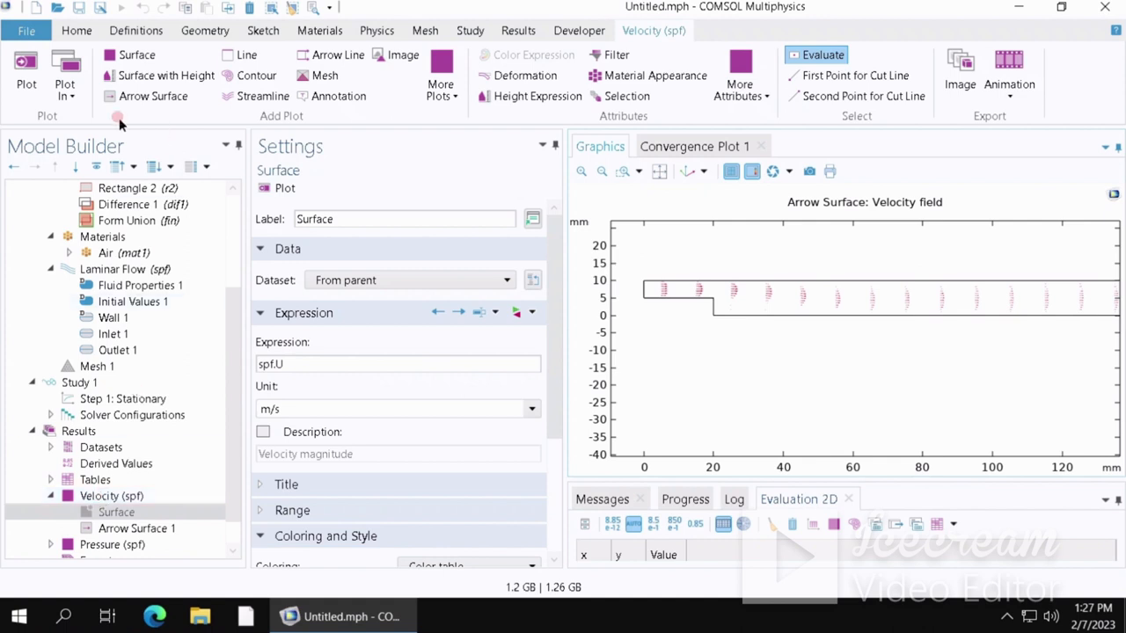
click(120, 496)
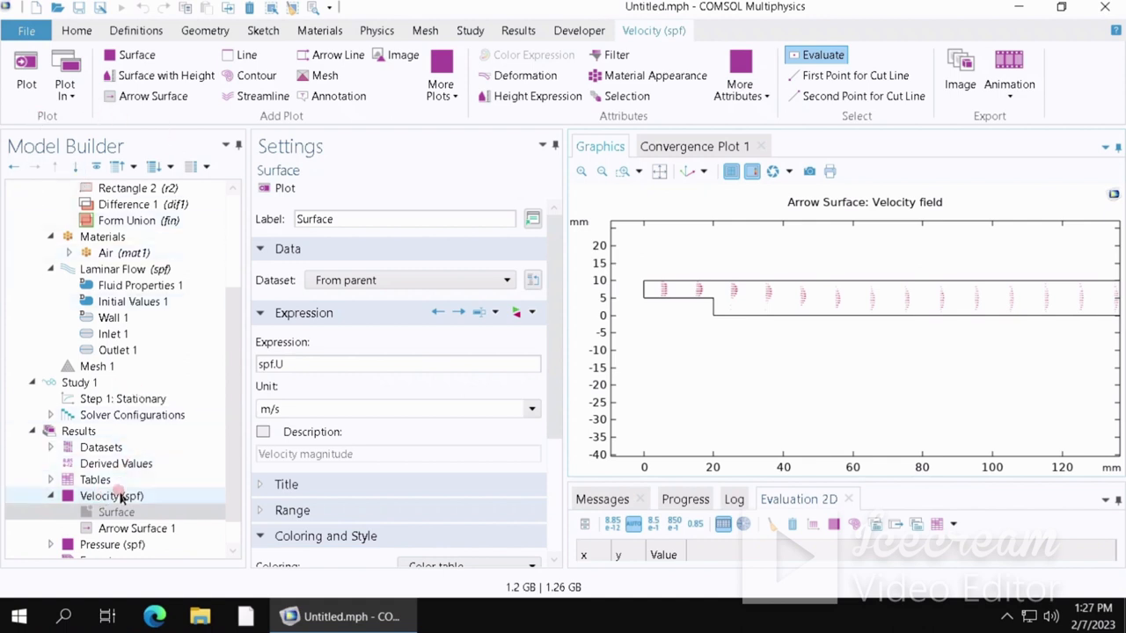
right_click(119, 497)
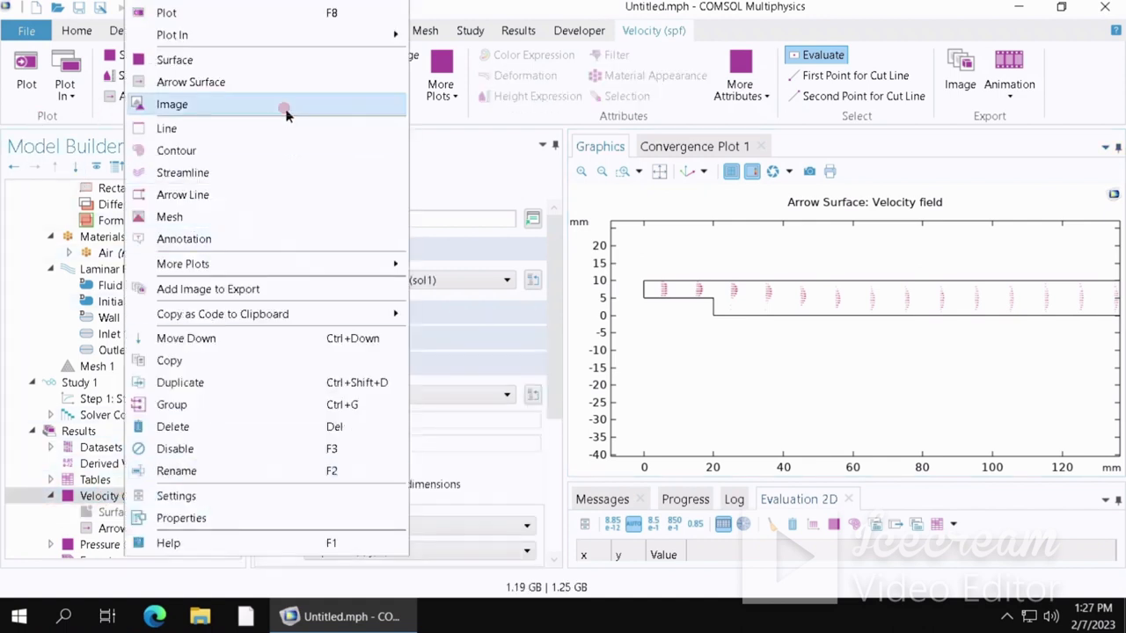
click(227, 173)
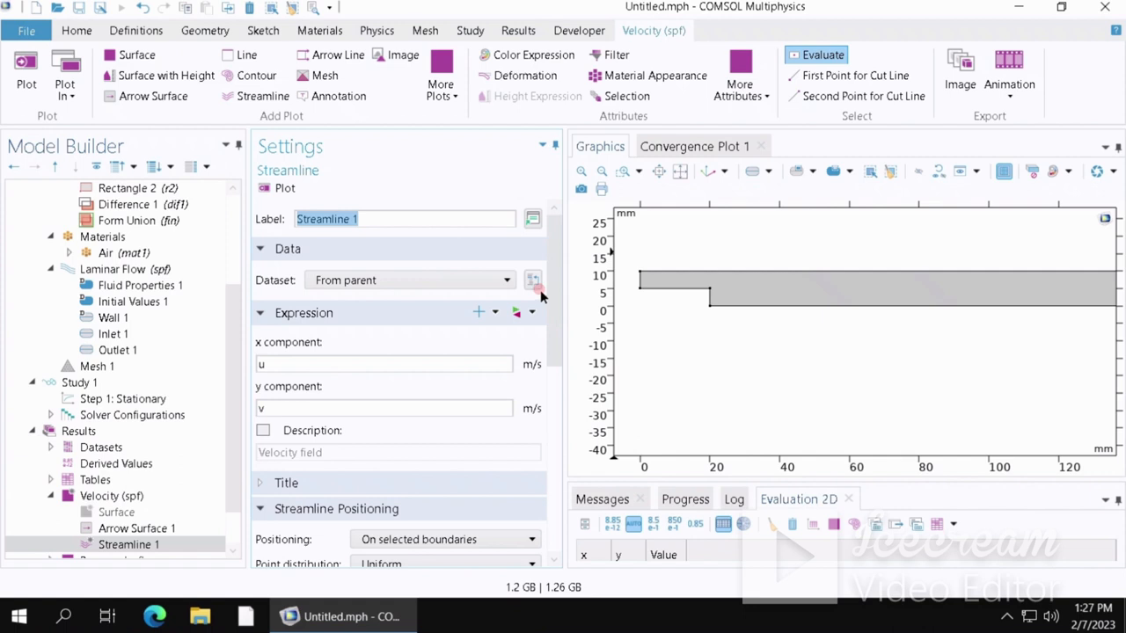
drag(551, 293, 568, 463)
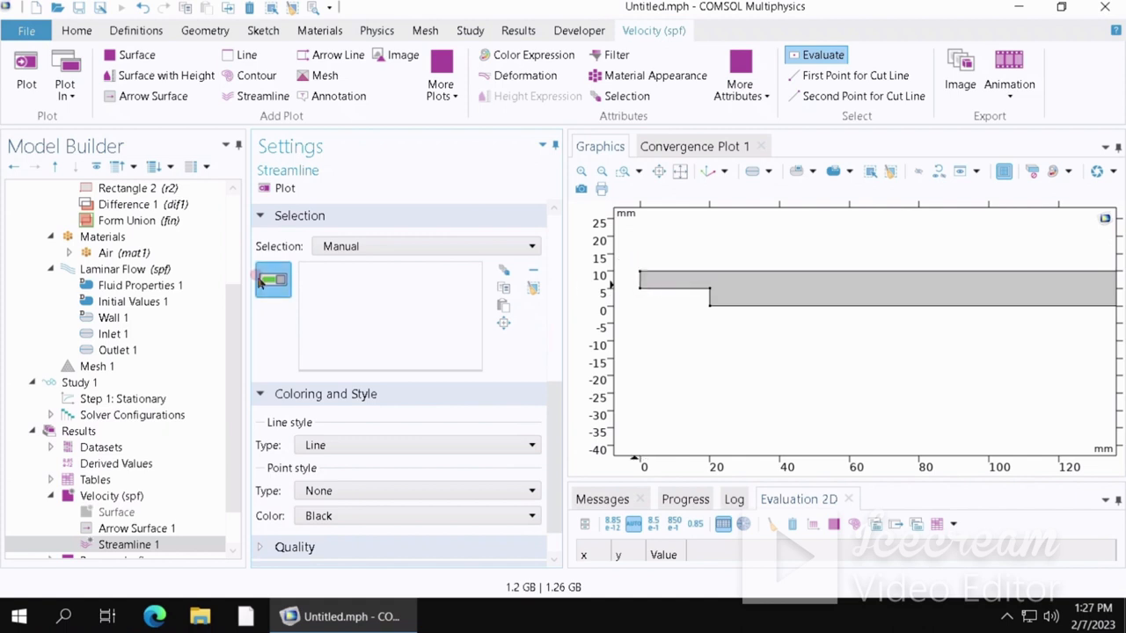
- Seed the streamlines on the inlet edge with 20 uniformly distributed points and plot them
click(341, 290)
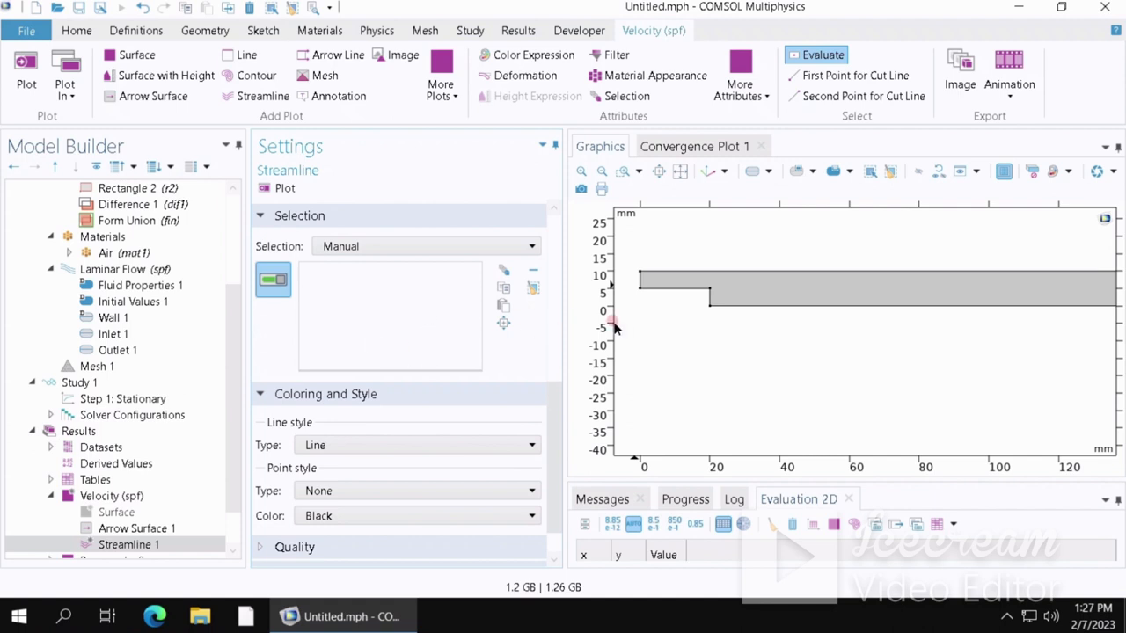
click(638, 281)
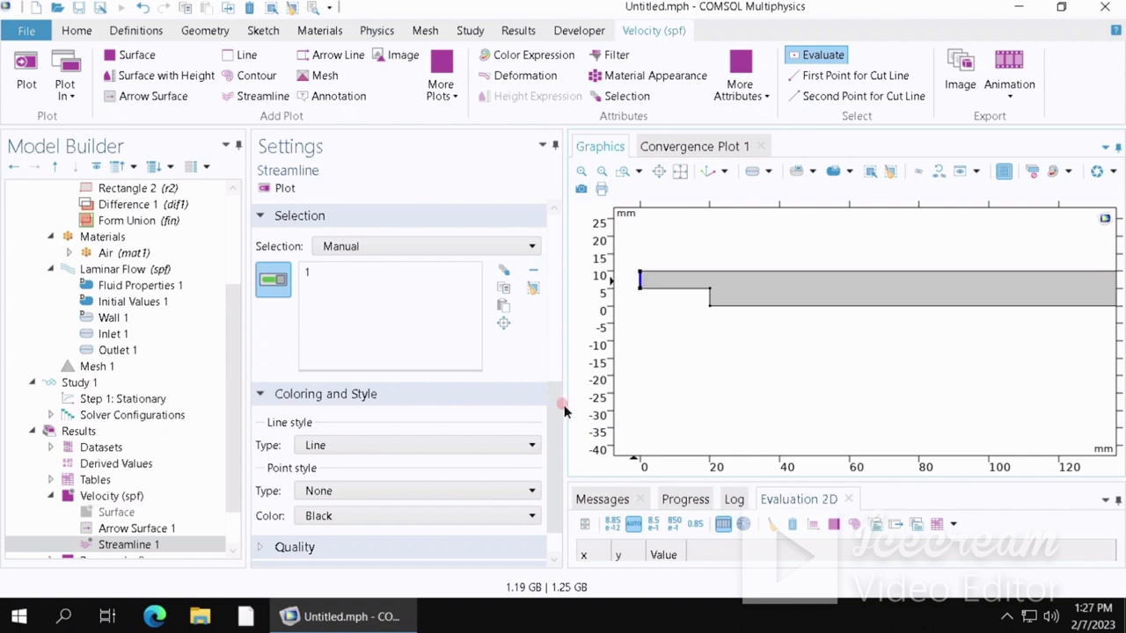
scroll(563, 410, down, 2)
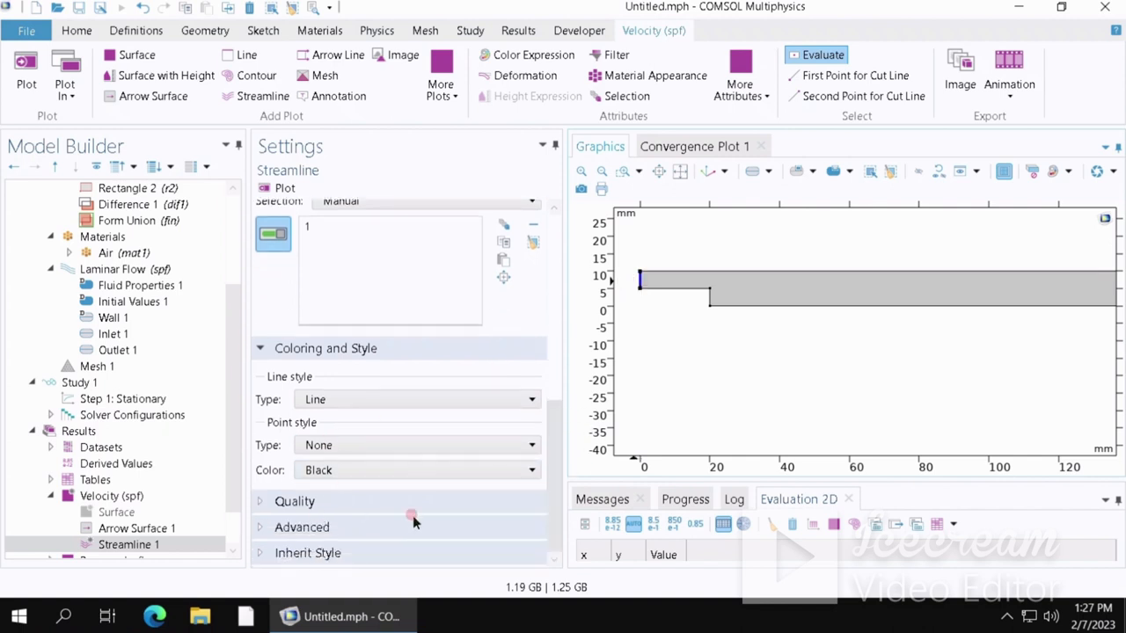
drag(555, 420, 540, 219)
scroll(535, 282, down, 10)
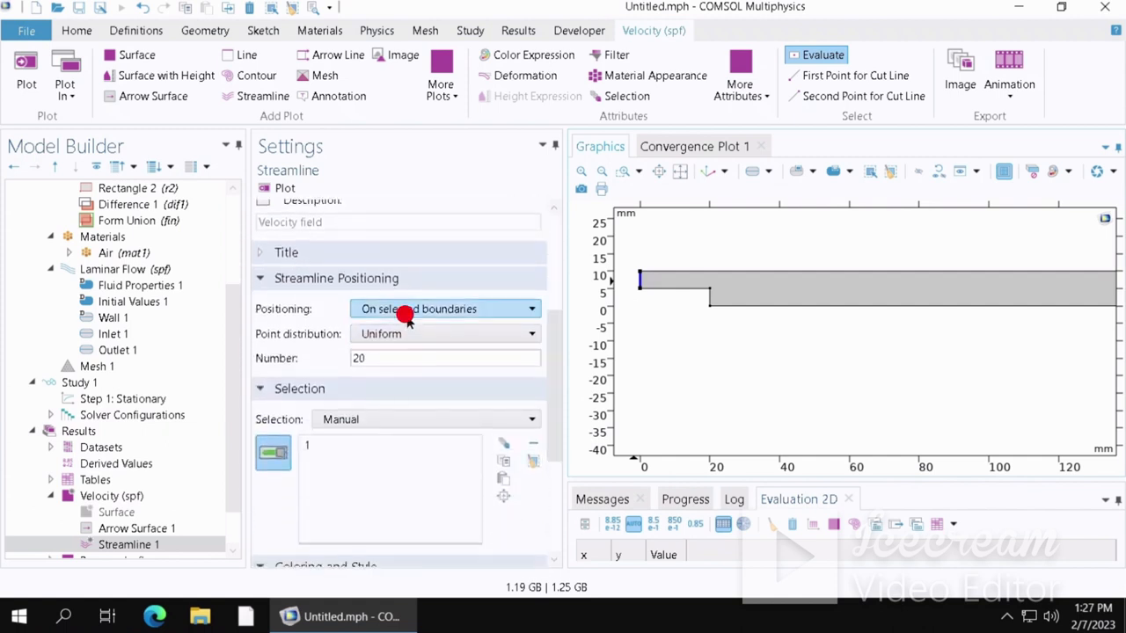
click(402, 310)
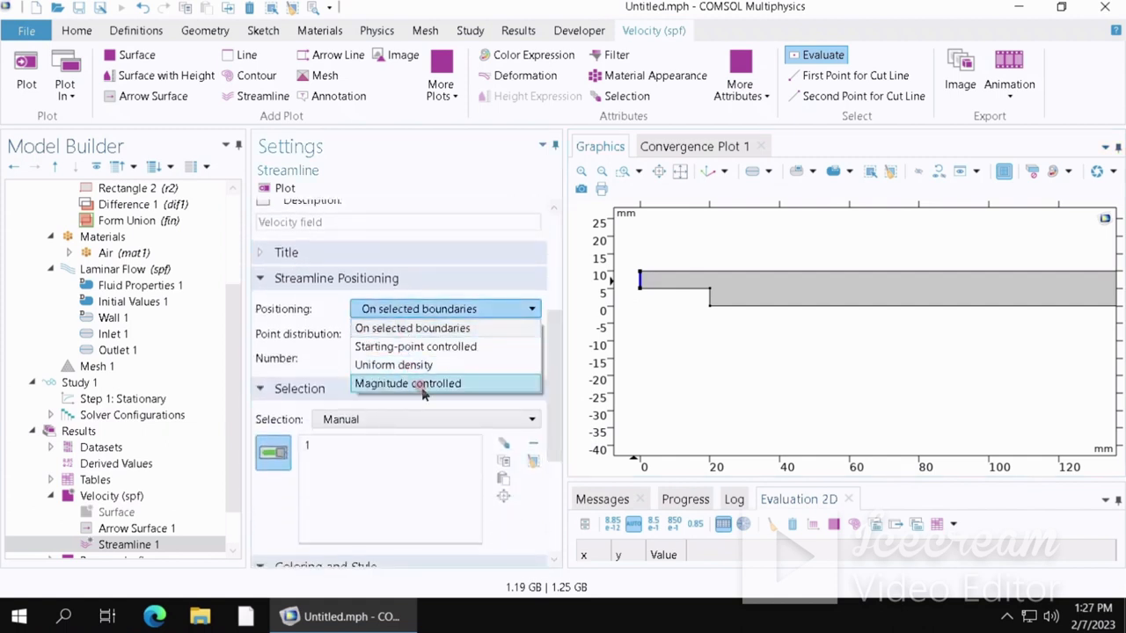
click(355, 308)
click(387, 336)
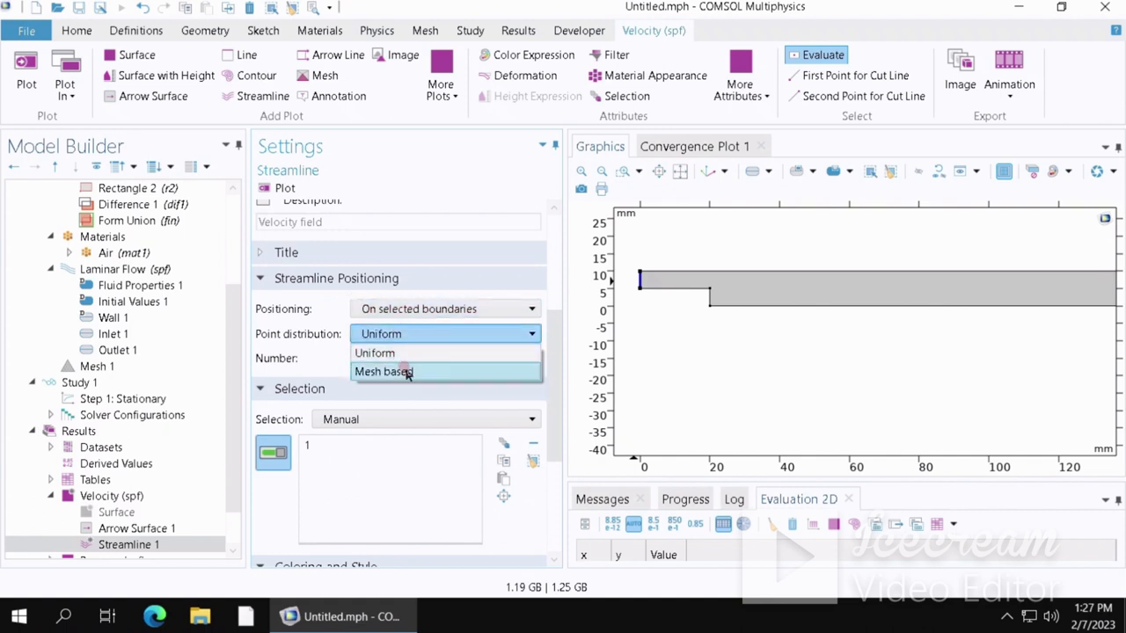
click(396, 353)
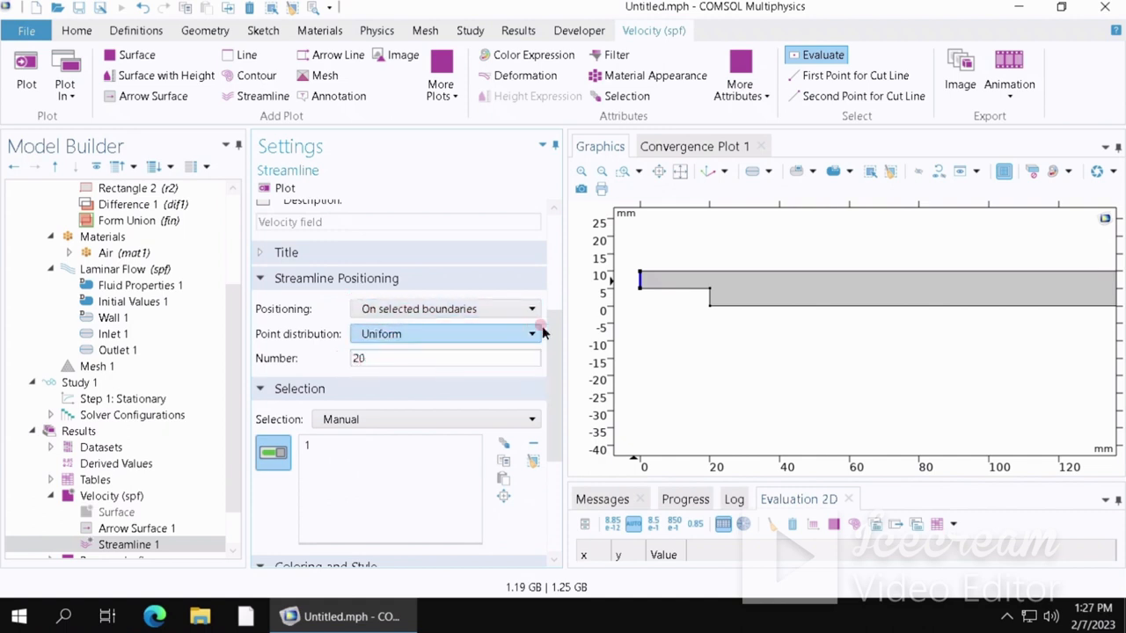
mouse_move(557, 346)
mouse_down()
mouse_move(562, 221)
mouse_move(557, 337)
mouse_up()
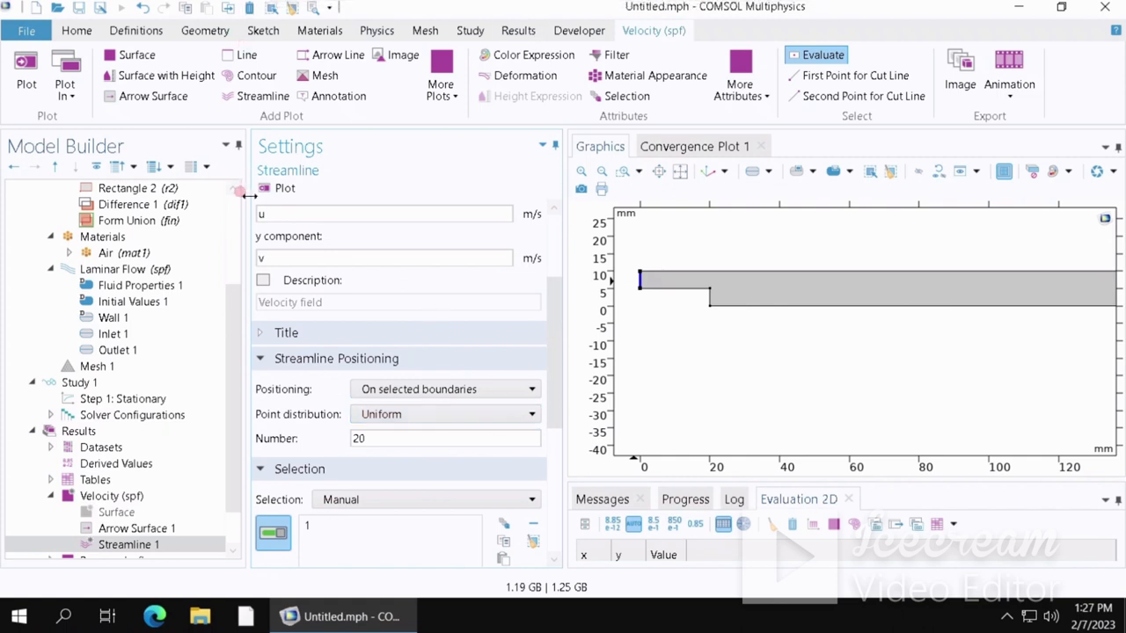
click(277, 189)
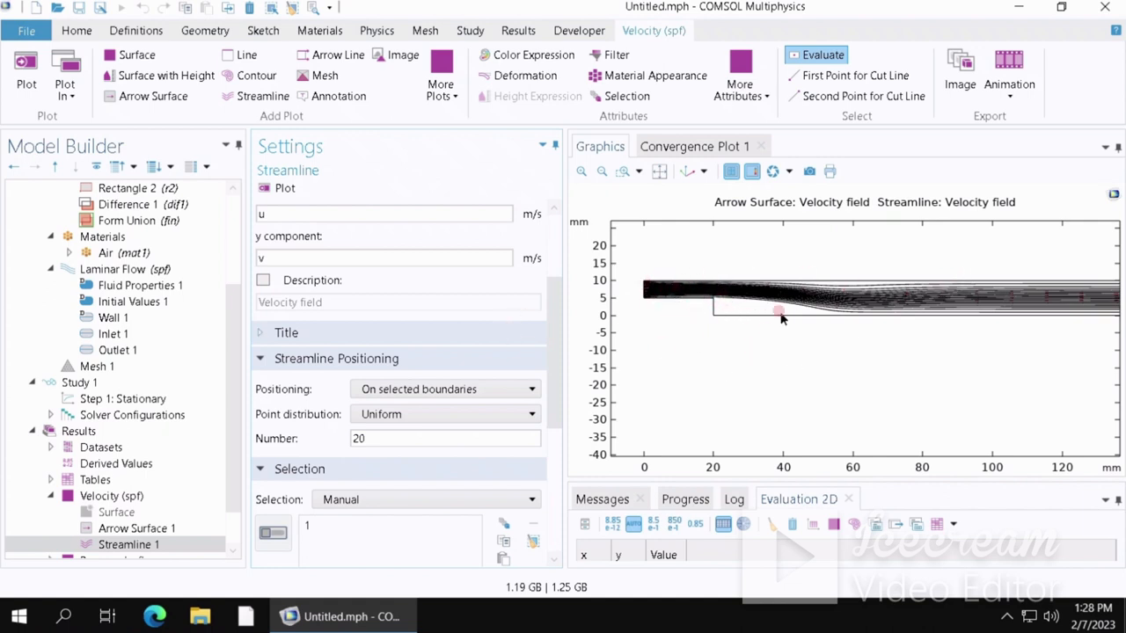
- Switch the streamline positioning to Magnitude controlled with density 20 and replot
click(376, 390)
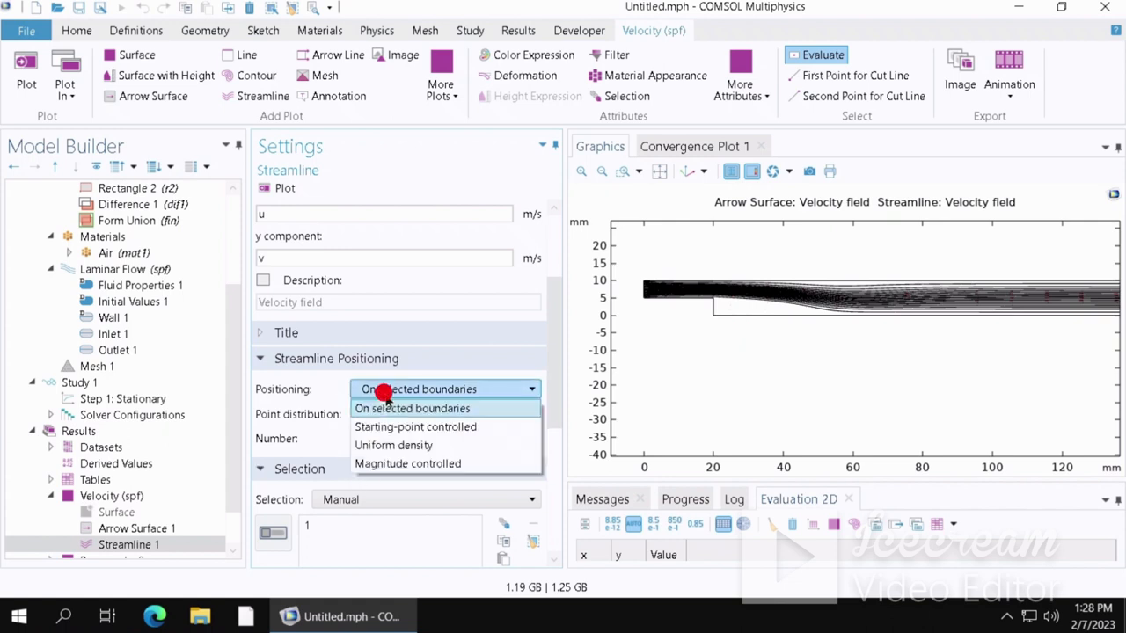
click(391, 463)
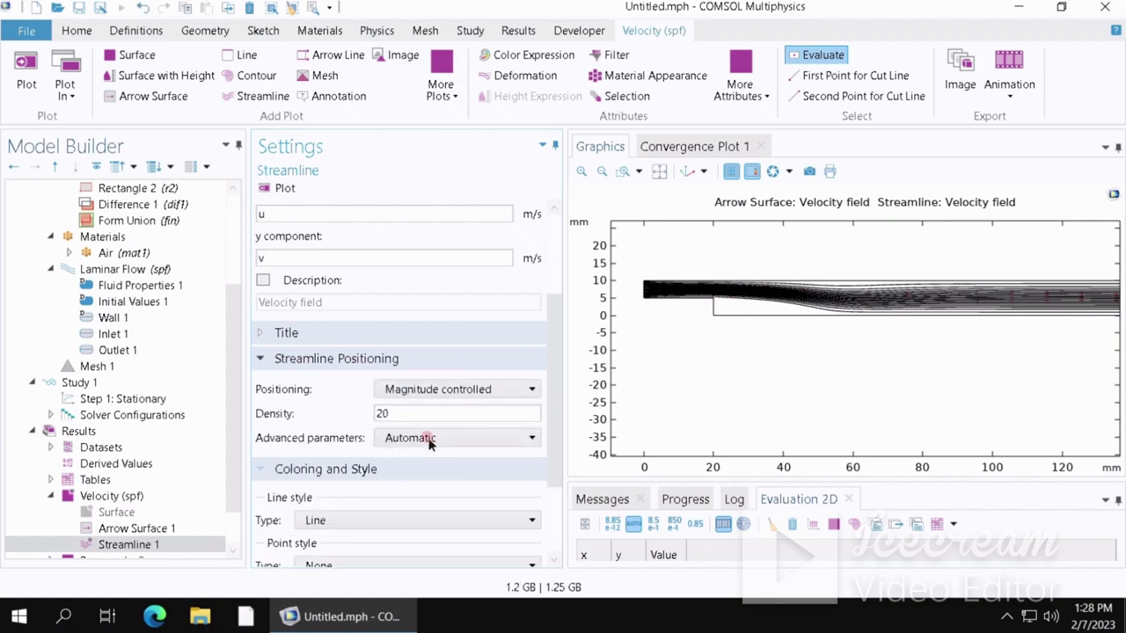
click(281, 190)
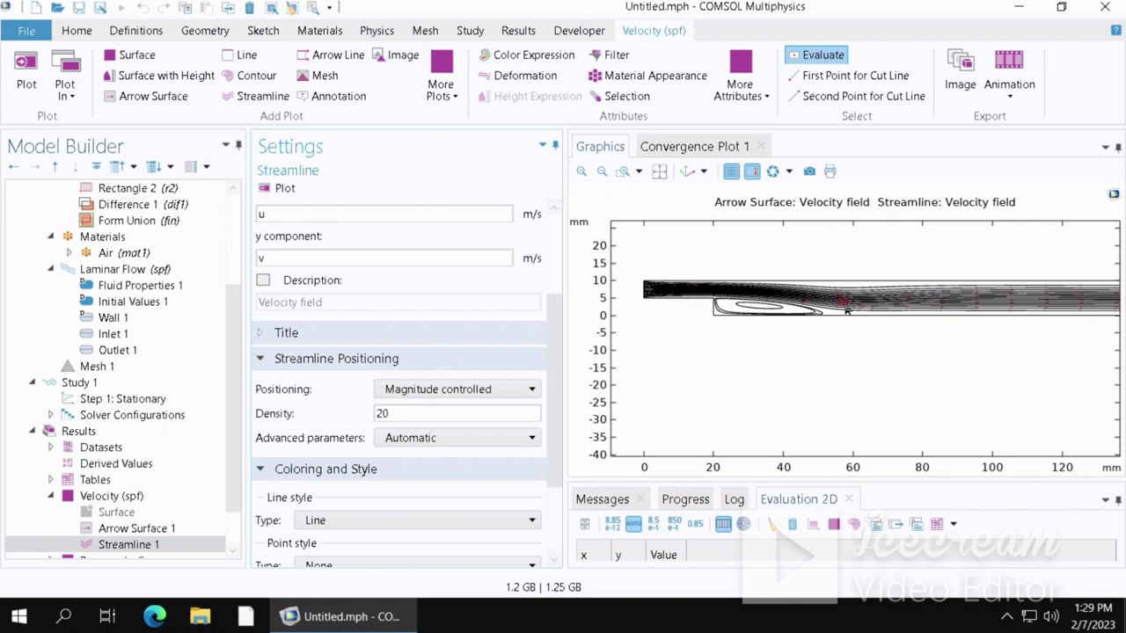
- Zoom in and out on the graphics to examine the streamlines near the step, then scroll through the streamline settings
scroll(846, 355, up, 2)
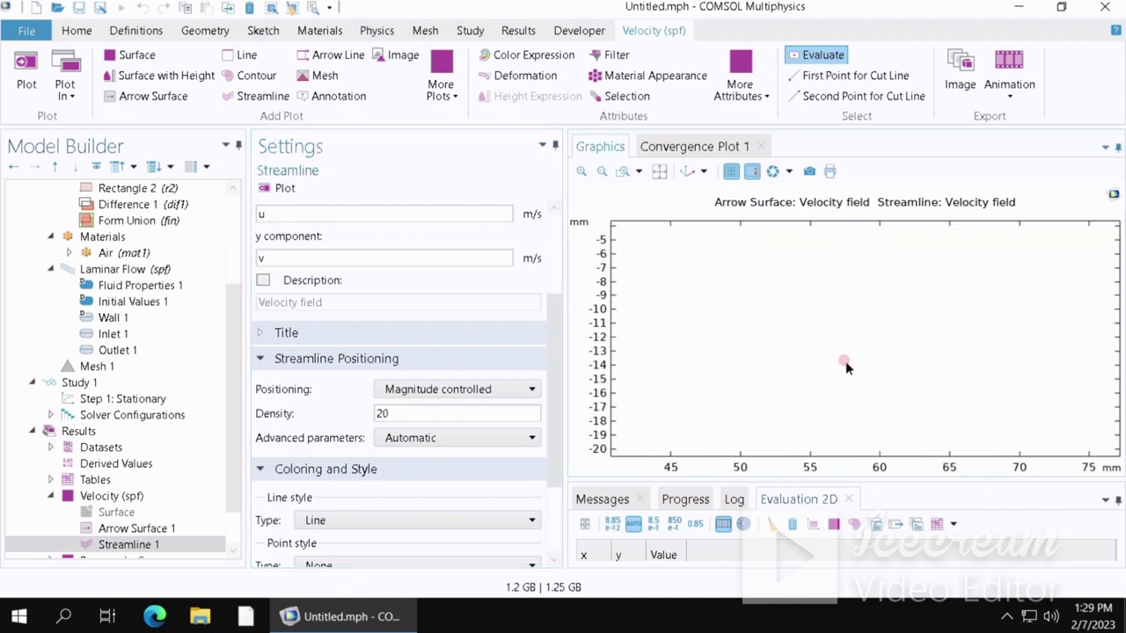
scroll(845, 355, down, 3)
scroll(868, 319, up, 2)
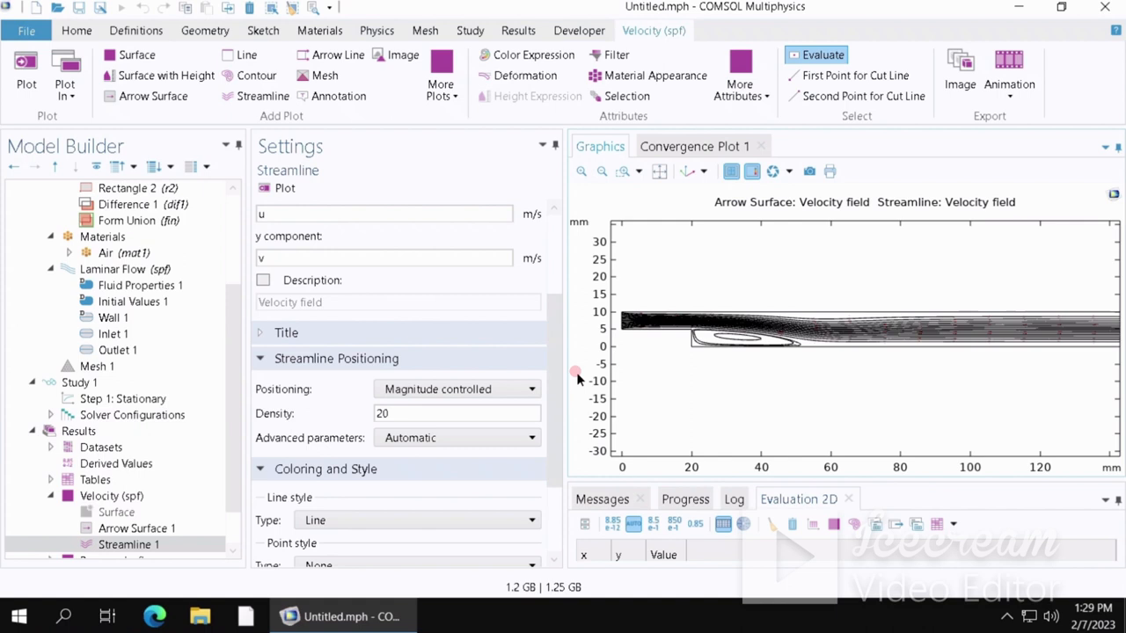
scroll(234, 407, down, 1)
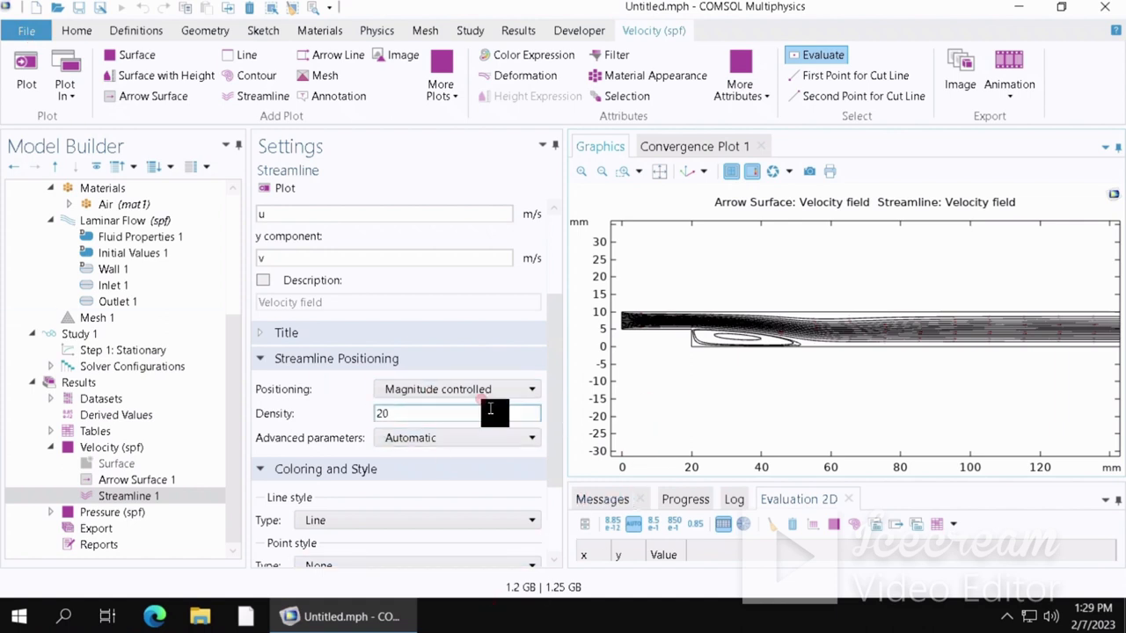
scroll(549, 399, down, 3)
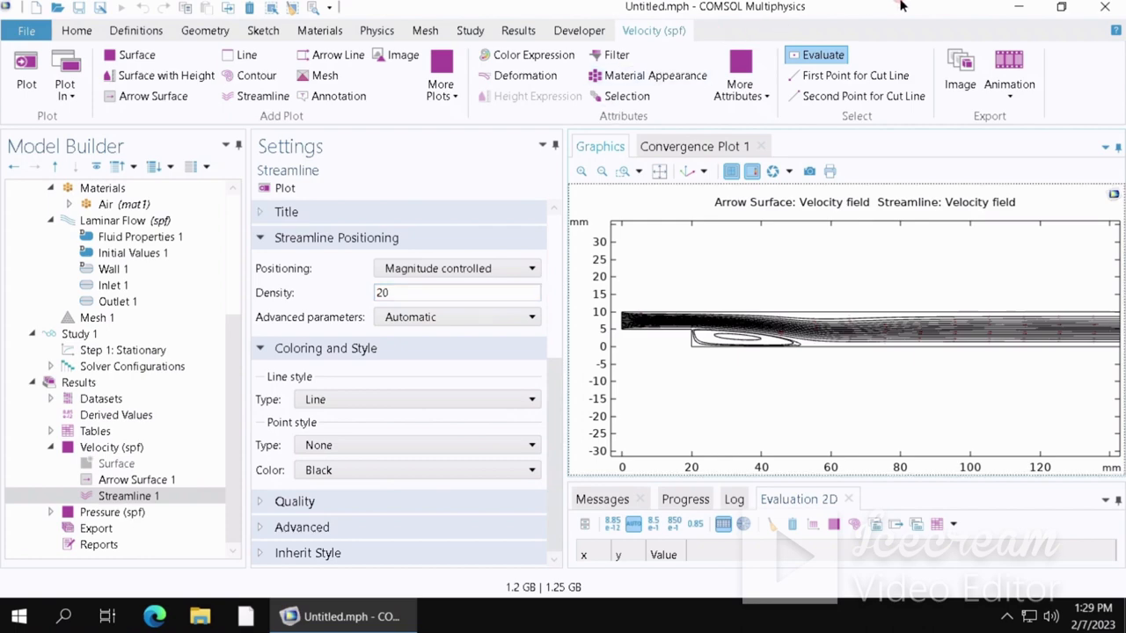
- Minimize the COMSOL window and the remote lab desktop session
click(1066, 7)
click(1060, 11)
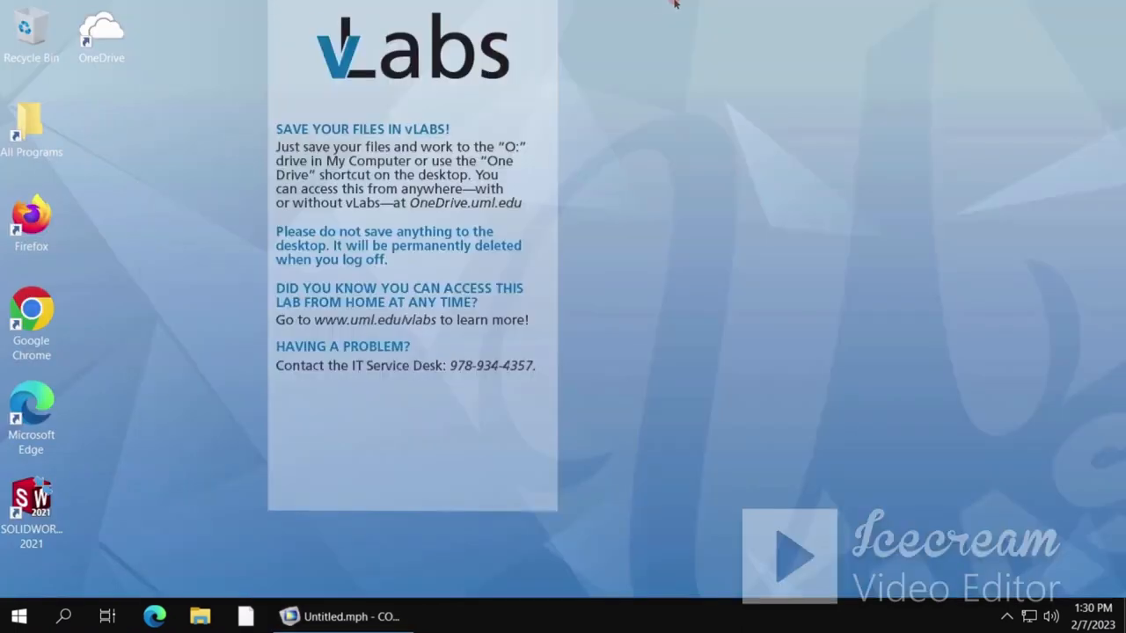
mouse_move(708, 4)
click(788, 8)
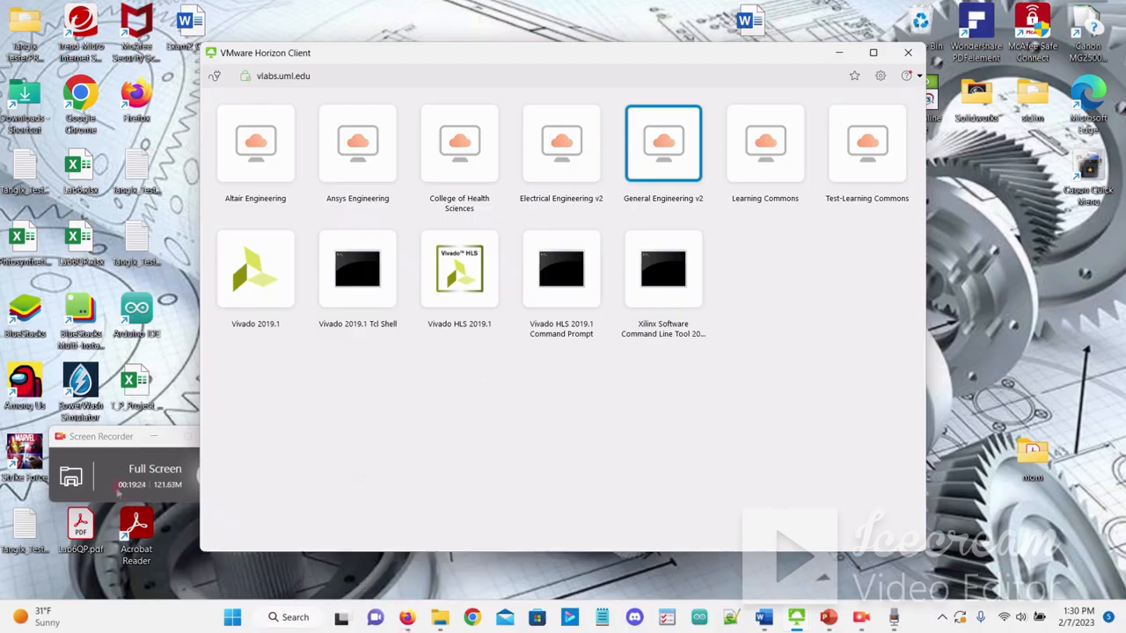